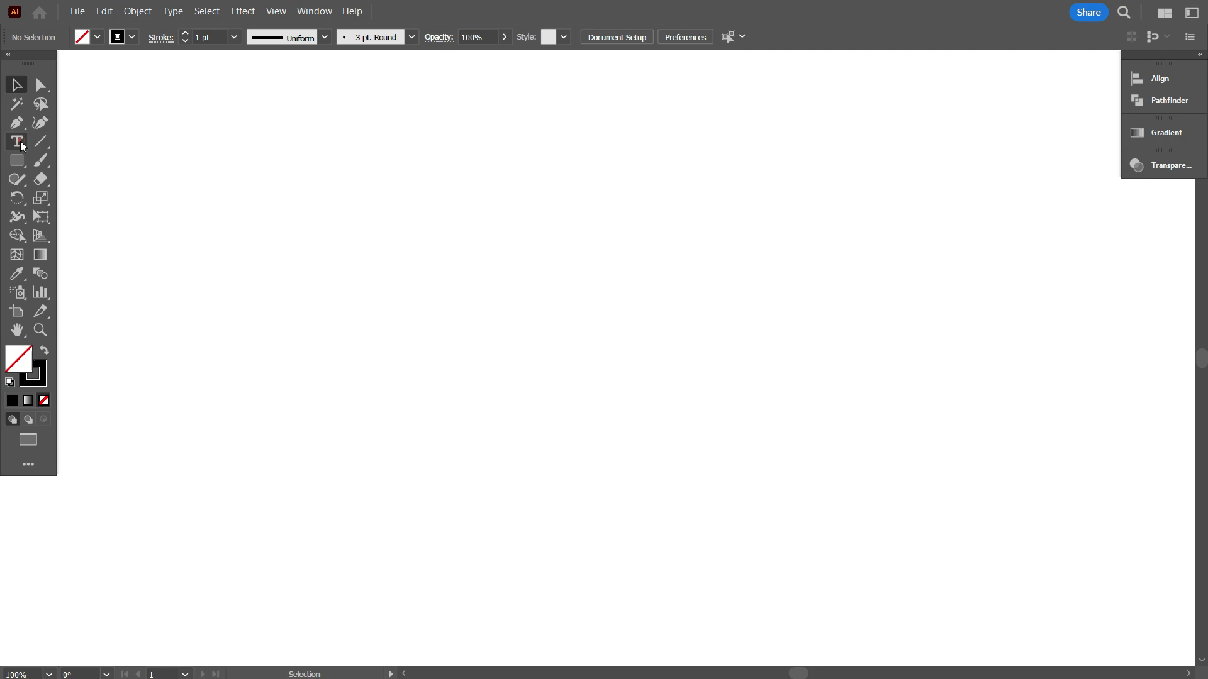
Add the point text "HMG" near the middle of the canvas
{"action": "left_click", "coordinate": [531, 310]}
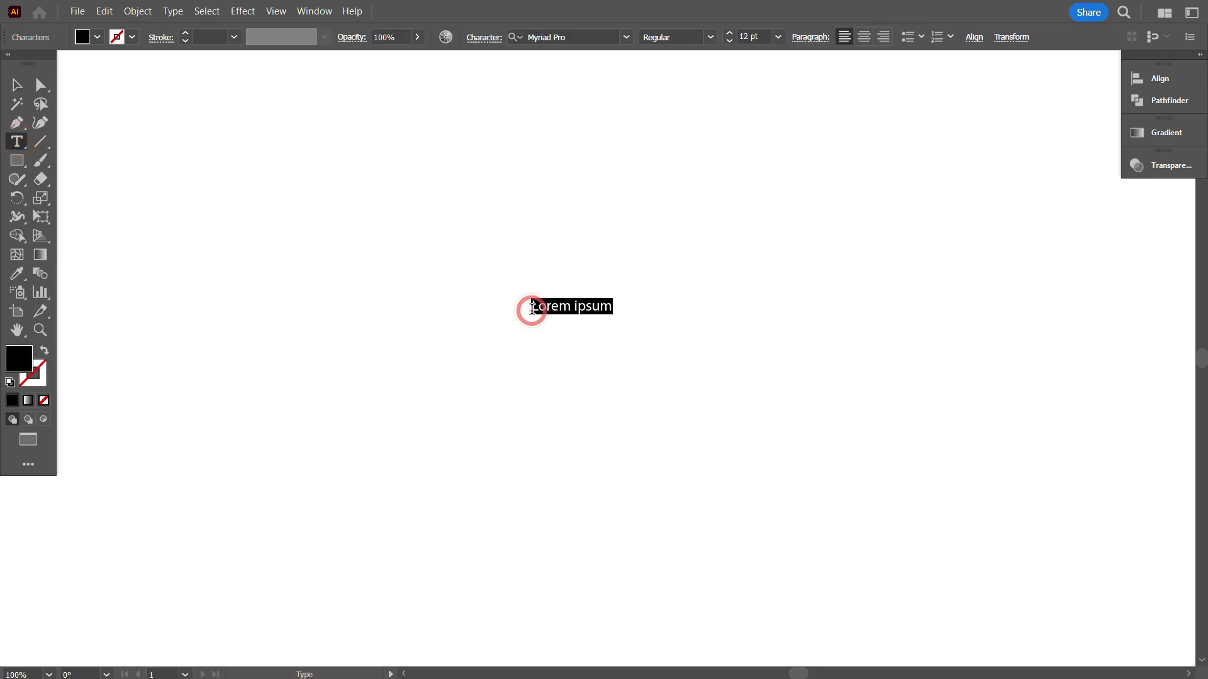
{"action": "type", "text": "HMG"}
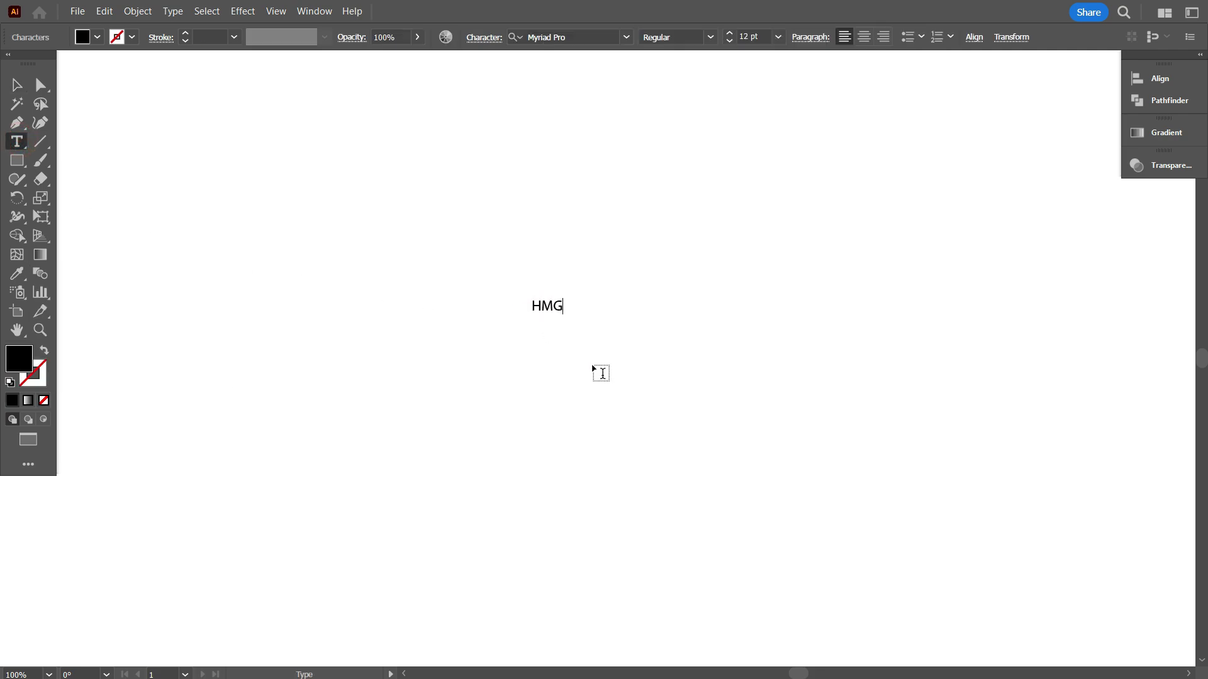
{"action": "key", "text": "Escape"}
Enlarge the HMG text to about 52 pt and move it to the canvas's upper-right area
{"action": "left_click_drag", "start_coordinate": [565, 316], "coordinate": [668, 400]}
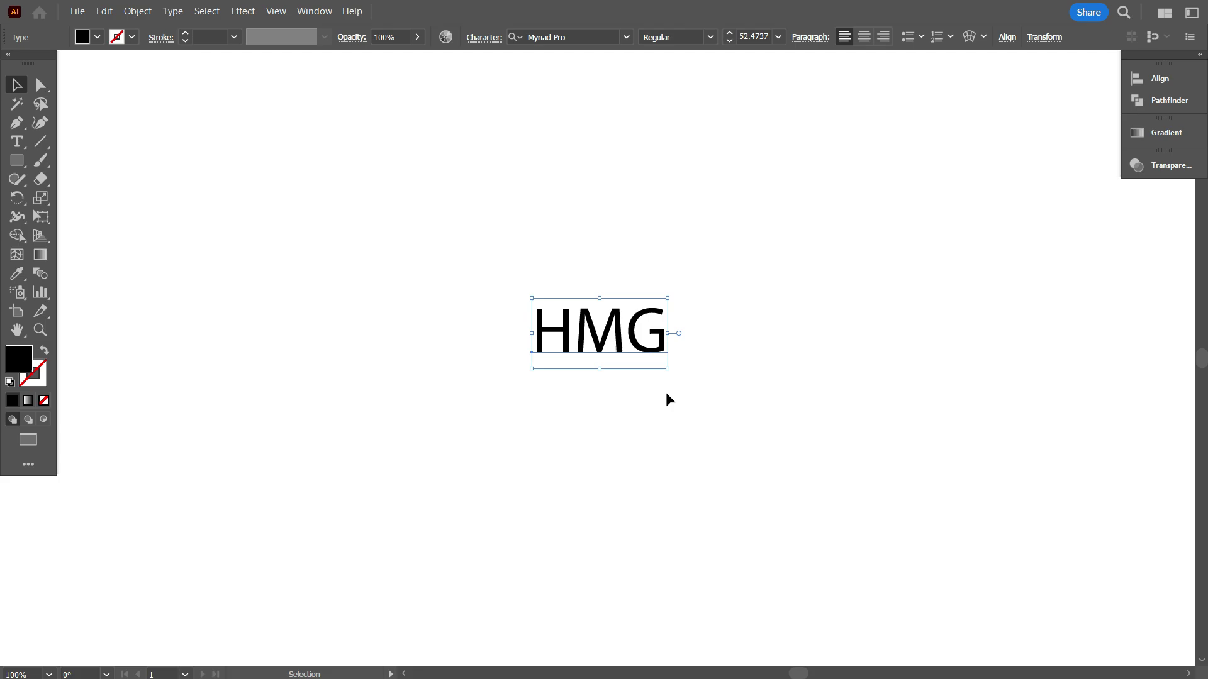
{"action": "left_click", "coordinate": [666, 395]}
{"action": "left_click_drag", "start_coordinate": [657, 352], "coordinate": [1070, 124]}
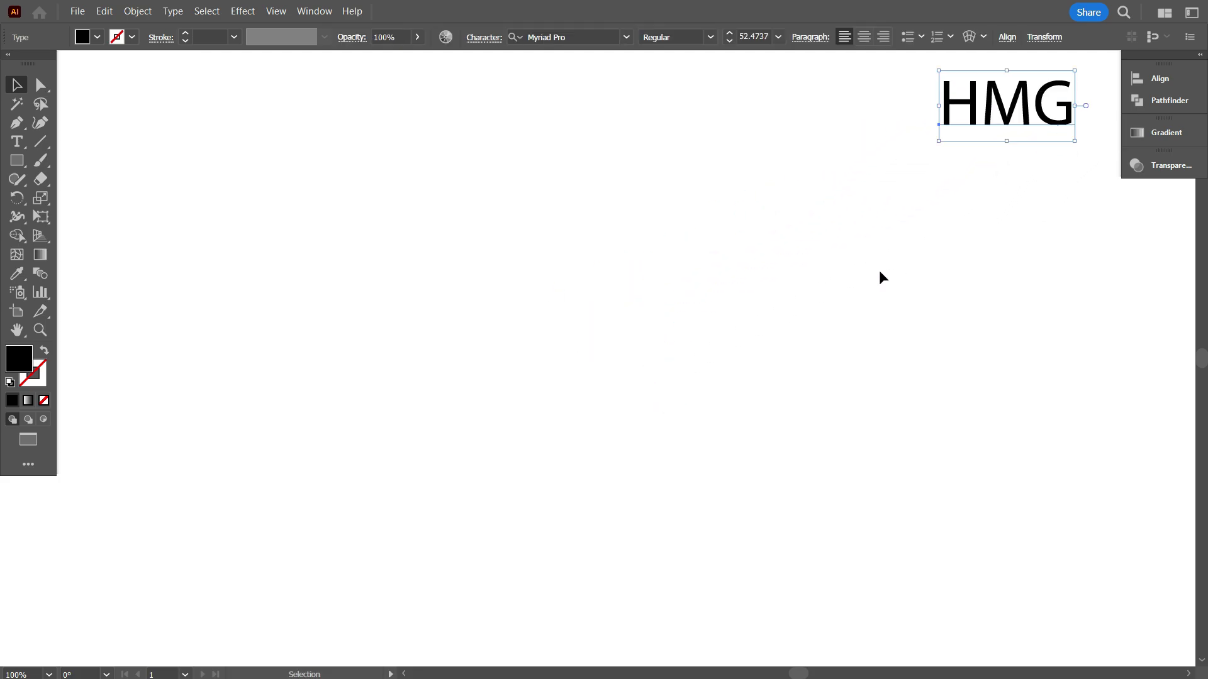
{"action": "left_click", "coordinate": [621, 227]}
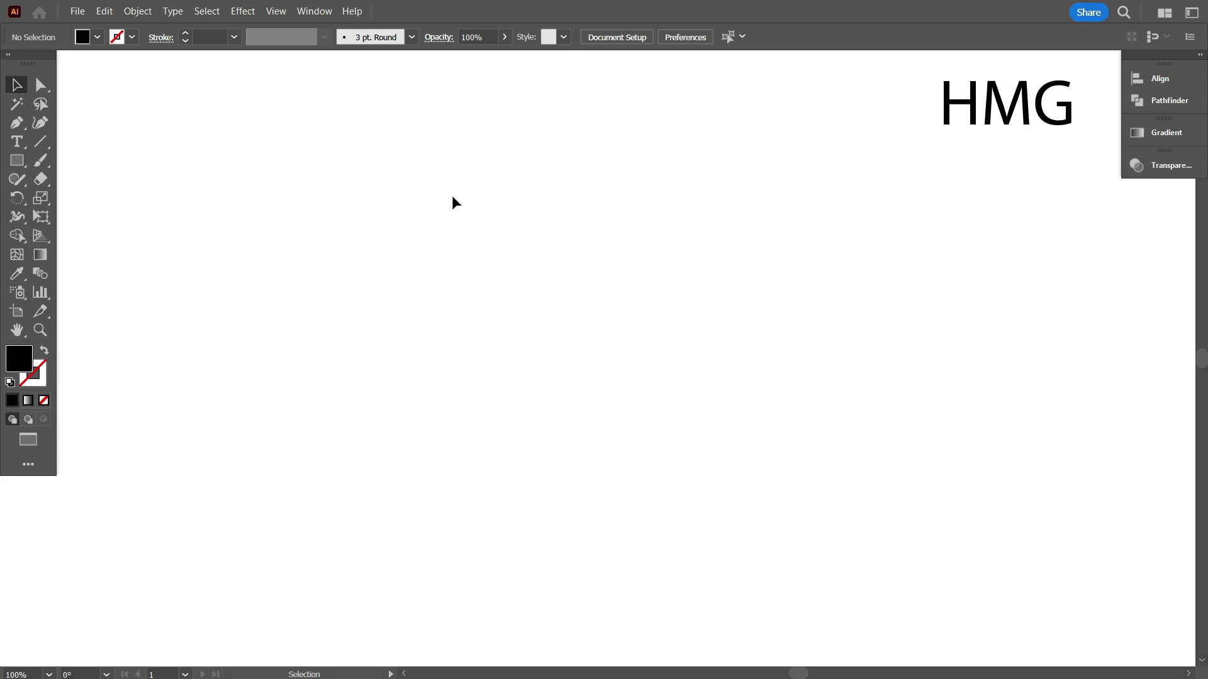
Draw a vertical line segment about 237 px long on the canvas and give it a black stroke
{"action": "left_click", "coordinate": [40, 142]}
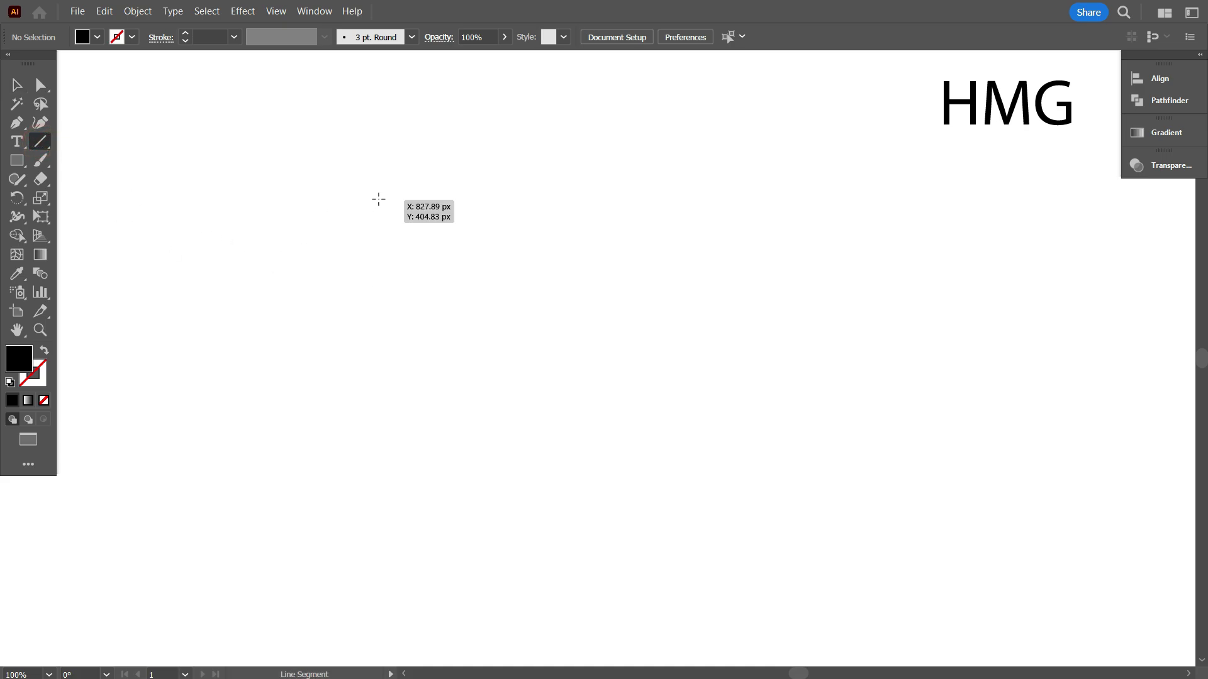
{"action": "left_click_drag", "start_coordinate": [381, 203], "coordinate": [428, 495]}
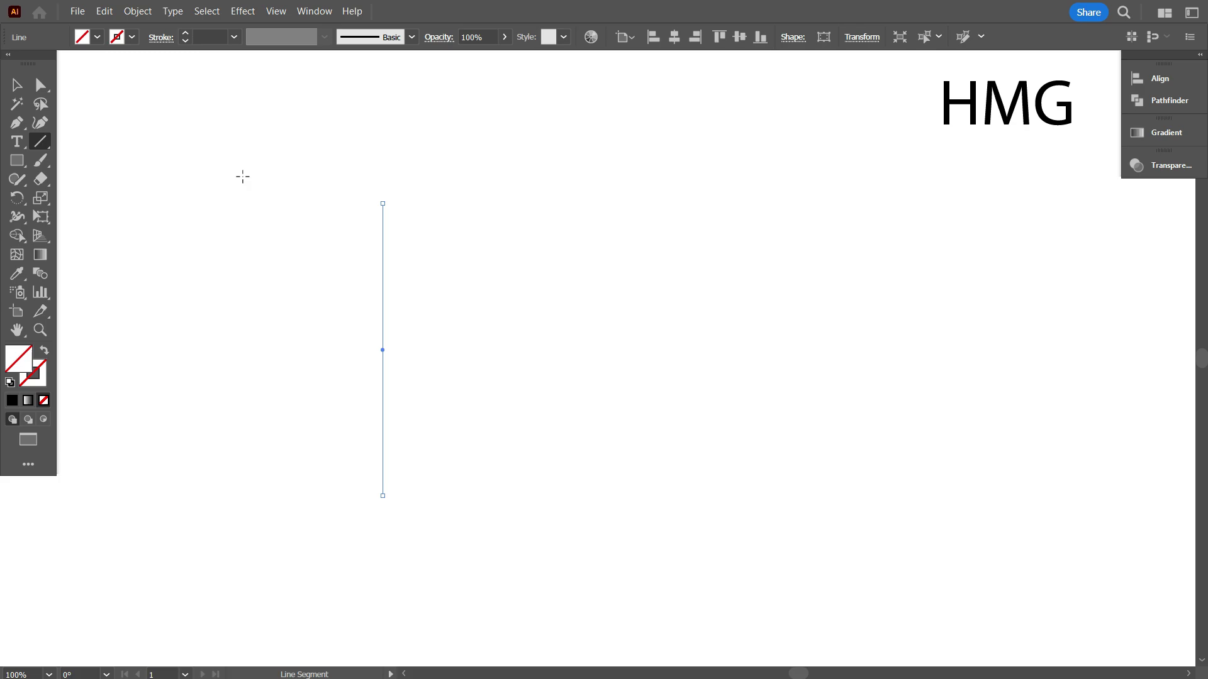
{"action": "left_click", "coordinate": [130, 38]}
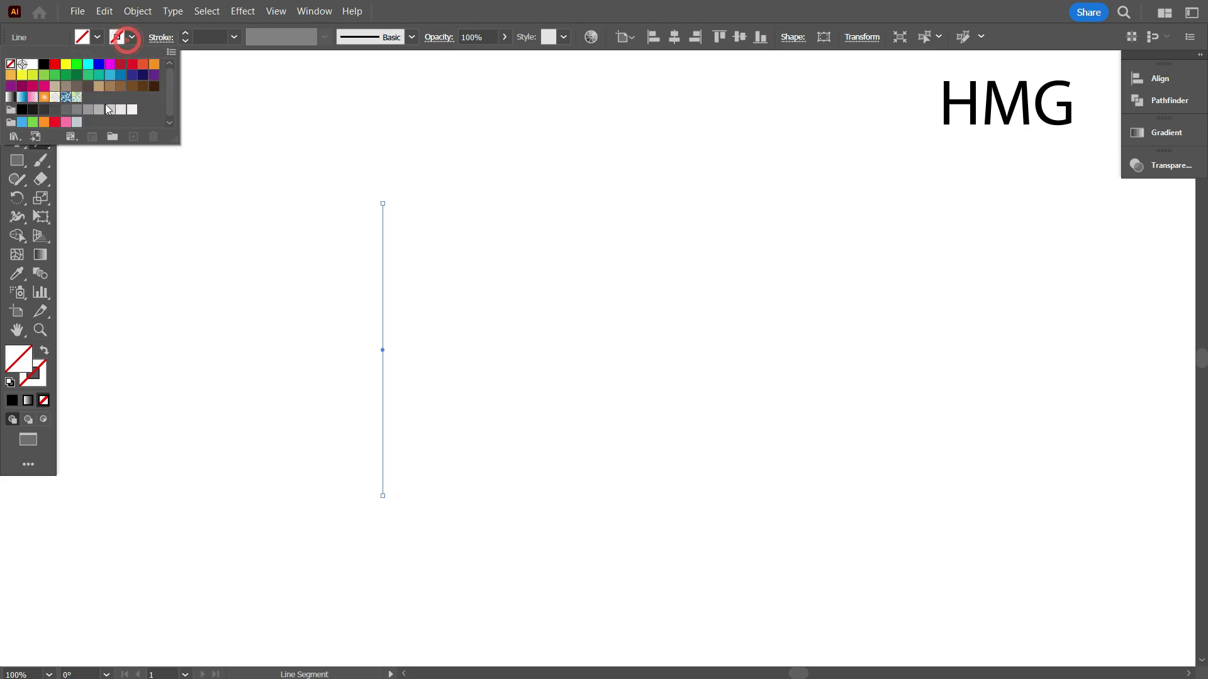
{"action": "left_click", "coordinate": [45, 65]}
{"action": "left_click", "coordinate": [220, 209]}
Duplicate the vertical line about 12 px to its right and repeat the copy to make 14 evenly spaced lines
{"action": "key", "text": "v"}
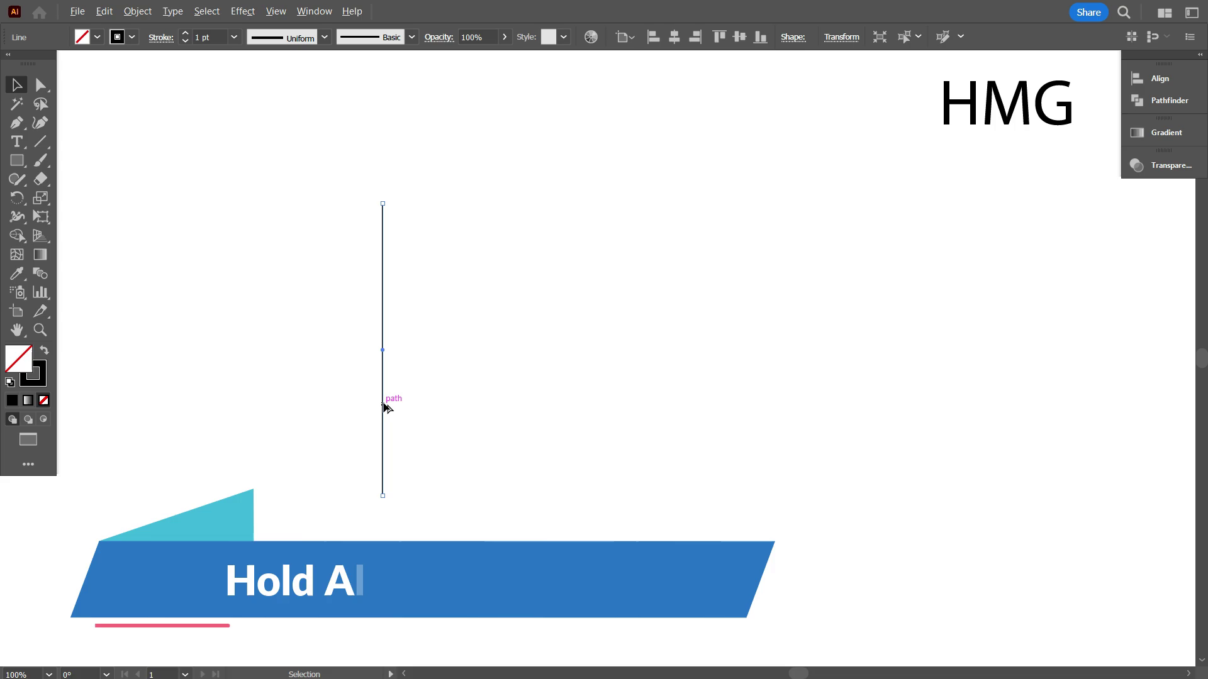
{"action": "left_click_drag", "start_coordinate": [383, 403], "coordinate": [401, 406]}
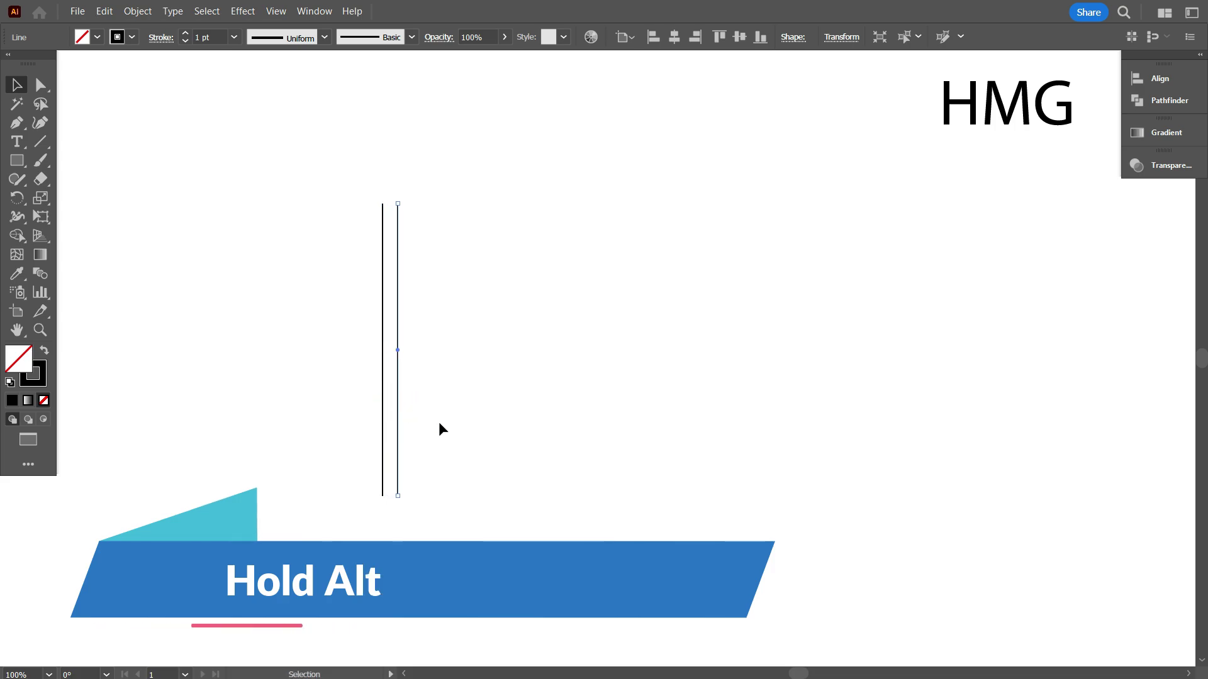
{"action": "key", "text": "ctrl+d"}
{"action": "key", "text": "ctrl+d"}
{"action": "key", "text": "ctrl+d"}
{"action": "key", "text": "ctrl+d"}
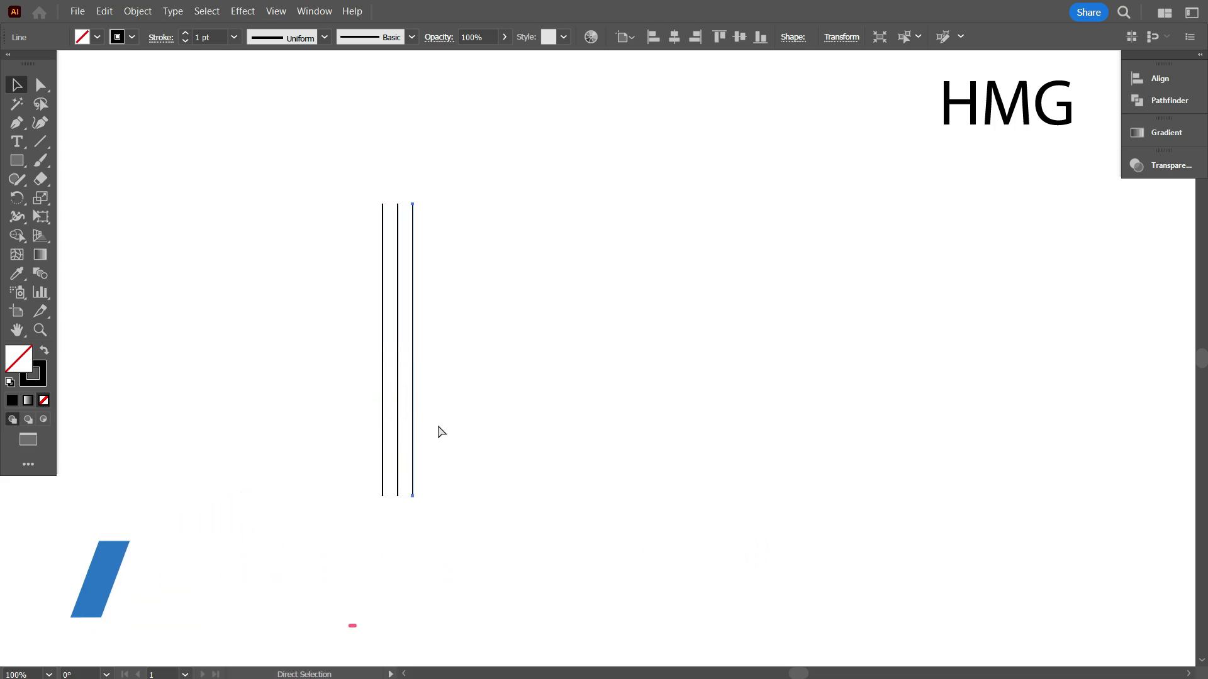
{"action": "key", "text": "ctrl+d"}
{"action": "key", "text": "ctrl+d"}
{"action": "key", "text": "ctrl+d"}
{"action": "key", "text": "ctrl+d"}
{"action": "key", "text": "ctrl+d"}
{"action": "key", "text": "ctrl+d"}
{"action": "key", "text": "ctrl+d"}
{"action": "key", "text": "ctrl+d"}
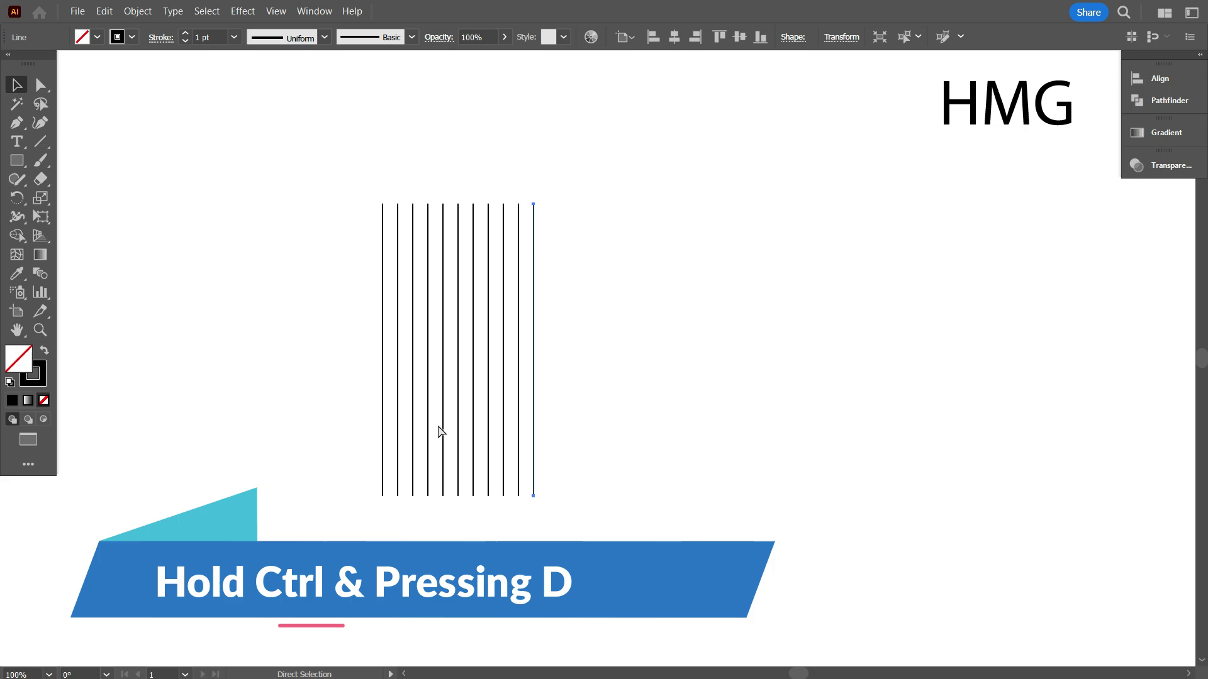
{"action": "left_click", "coordinate": [685, 369]}
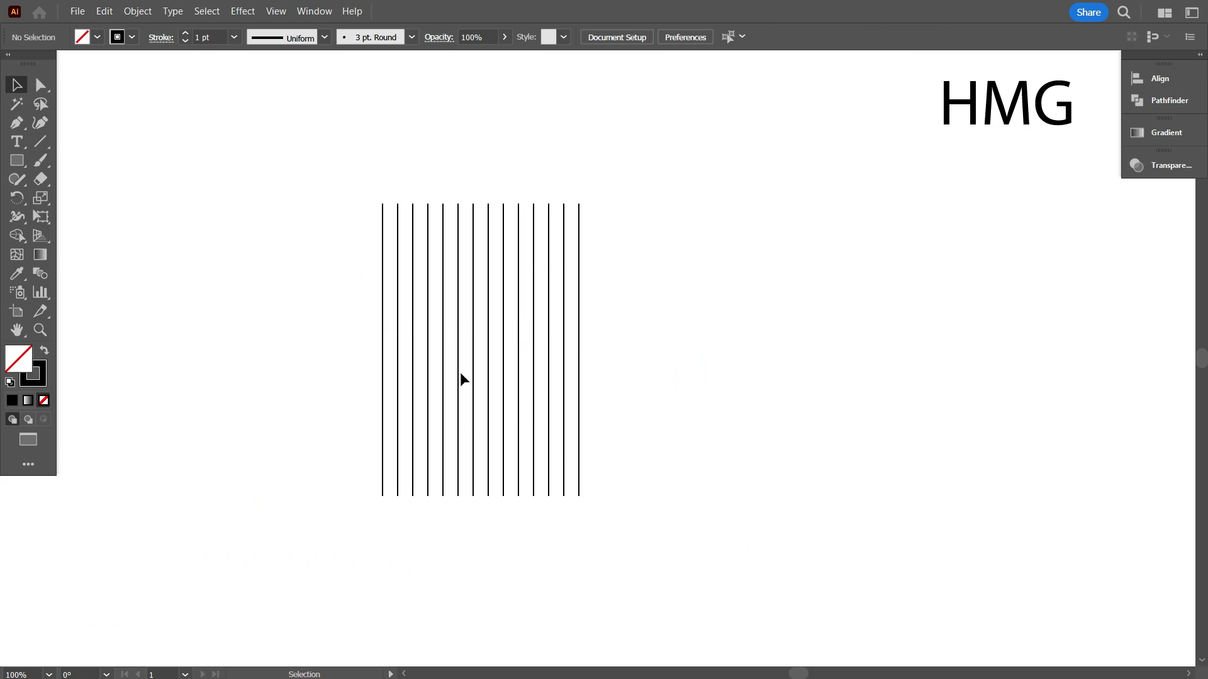
Align all 14 vertical lines to their vertical centers and group them
{"action": "left_click_drag", "start_coordinate": [369, 316], "coordinate": [674, 353]}
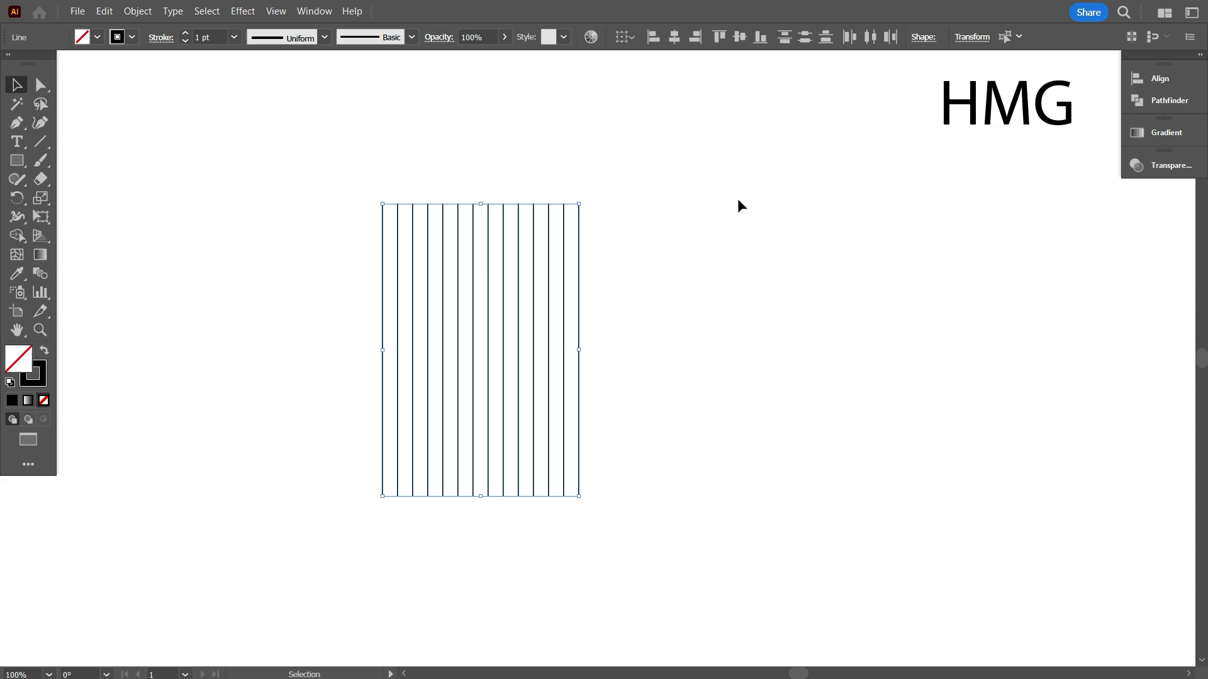
{"action": "left_click", "coordinate": [739, 37]}
{"action": "right_click", "coordinate": [614, 176]}
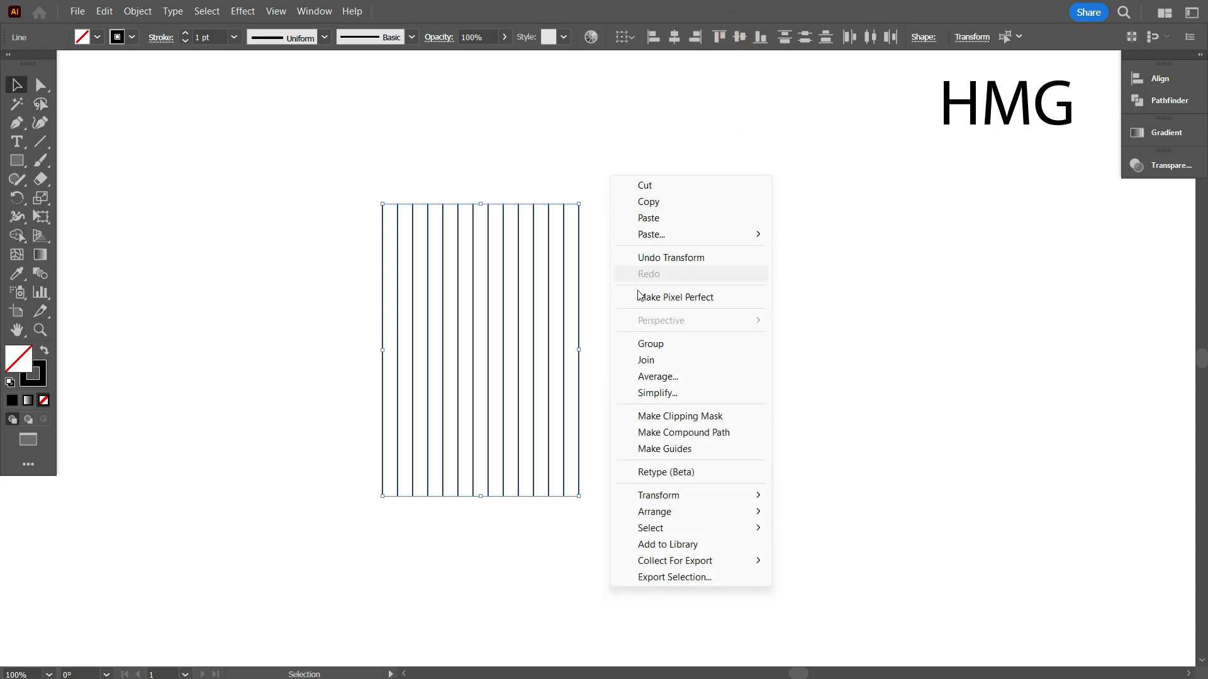
{"action": "left_click", "coordinate": [650, 346]}
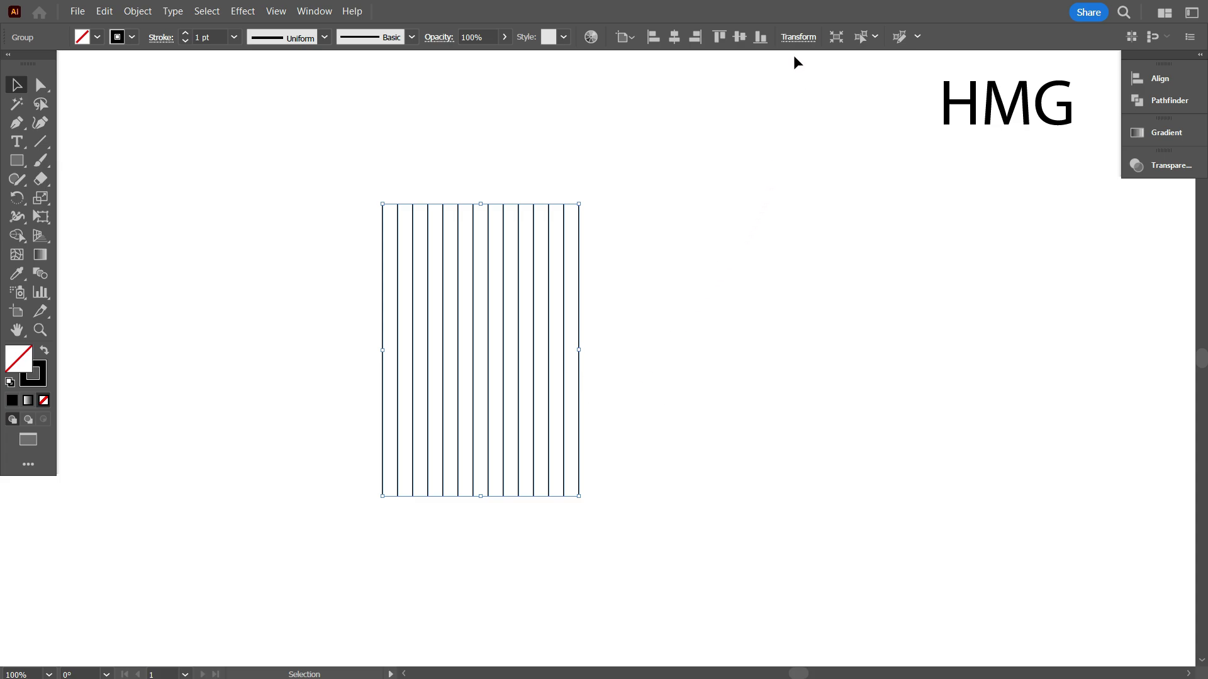
Set the line group's rotation angle to 60°
{"action": "left_click", "coordinate": [798, 37]}
{"action": "left_click", "coordinate": [711, 105]}
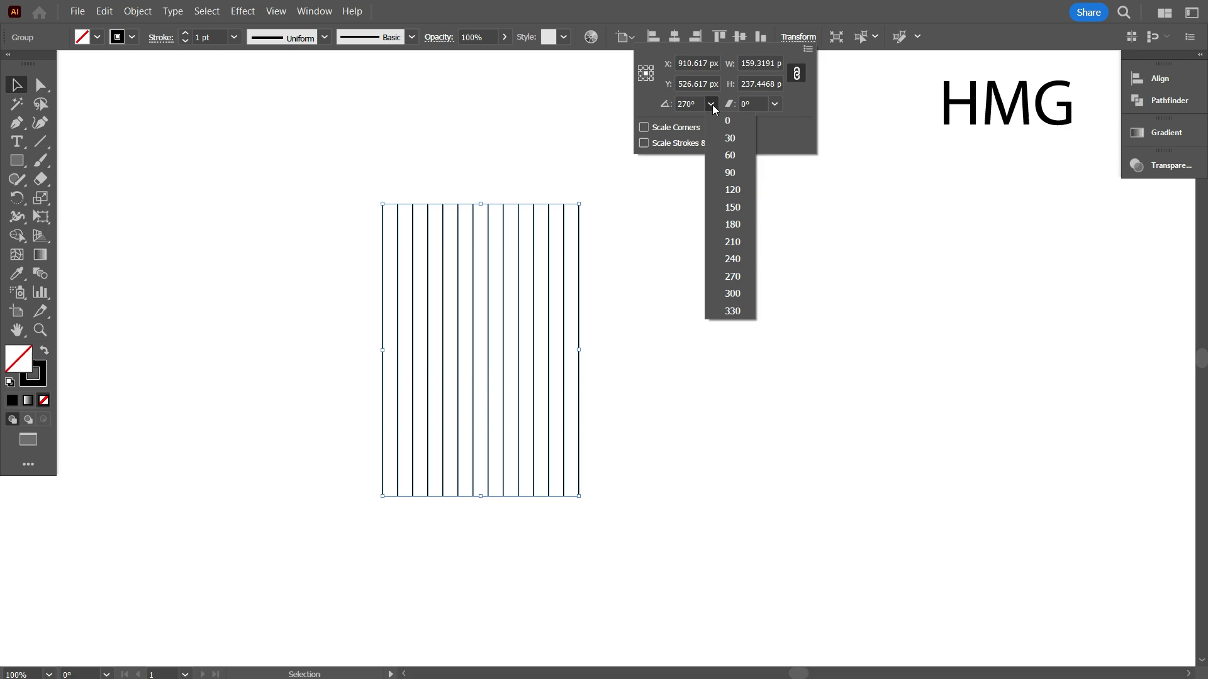
{"action": "left_click", "coordinate": [728, 156]}
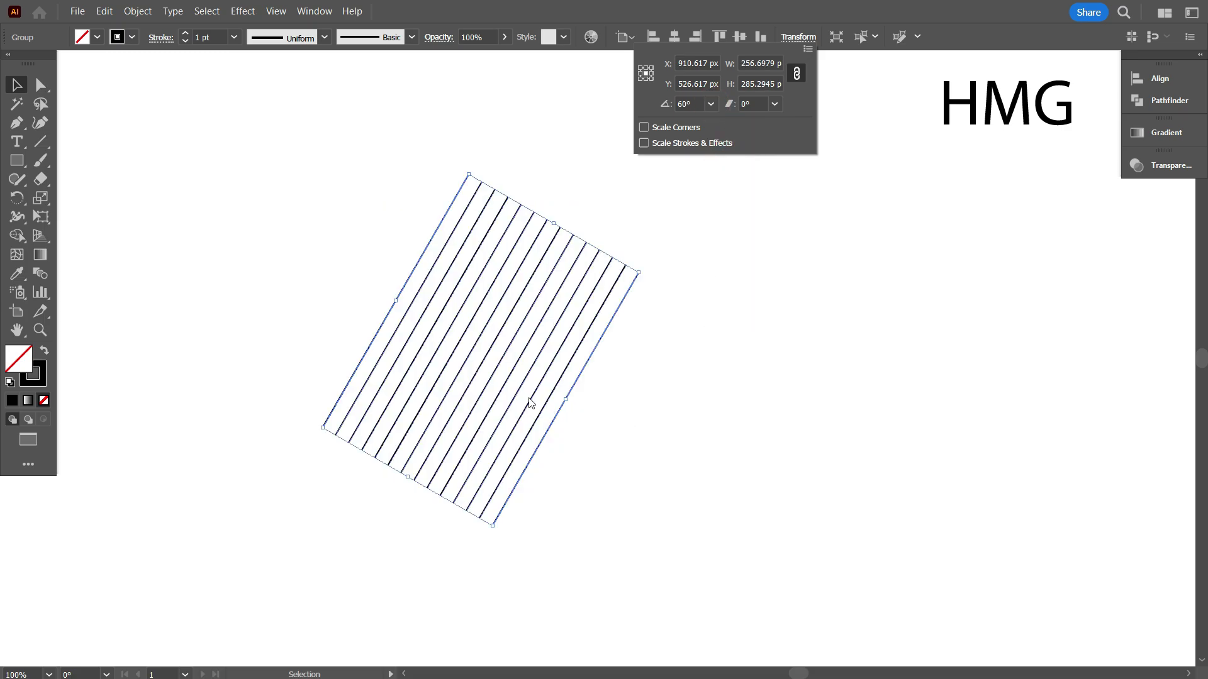
Reflect the slanted line group across the vertical axis as a copy
{"action": "left_click", "coordinate": [459, 225]}
{"action": "right_click", "coordinate": [460, 227]}
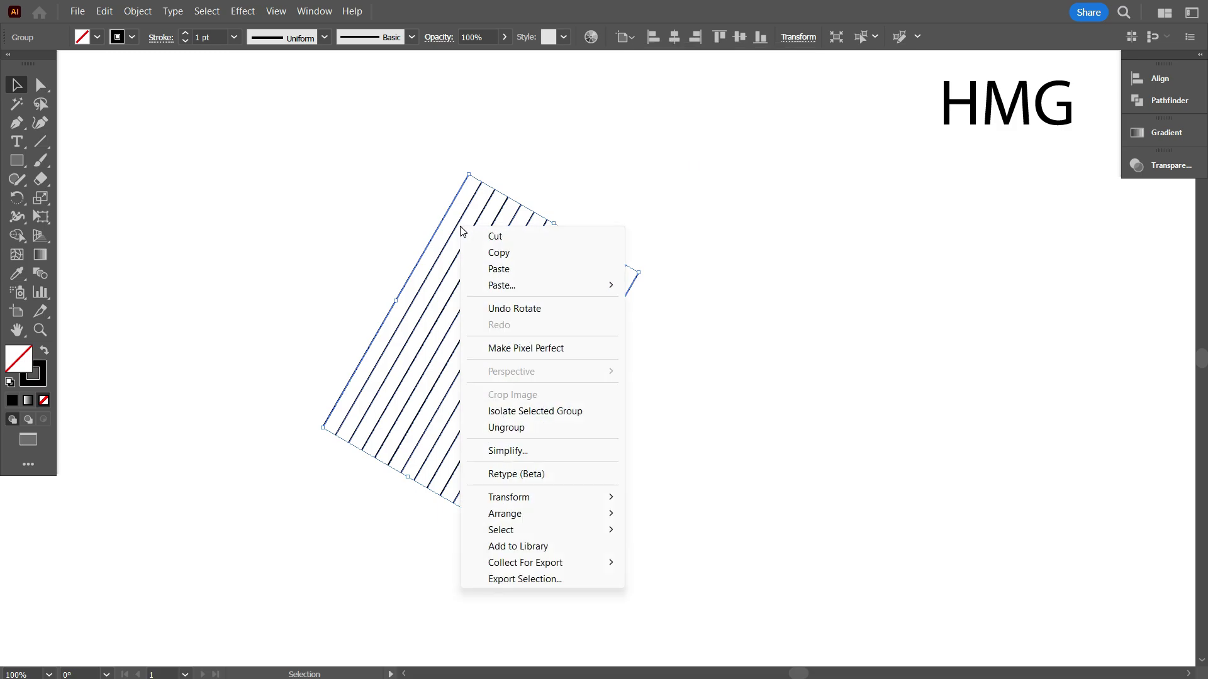
{"action": "mouse_move", "coordinate": [556, 499]}
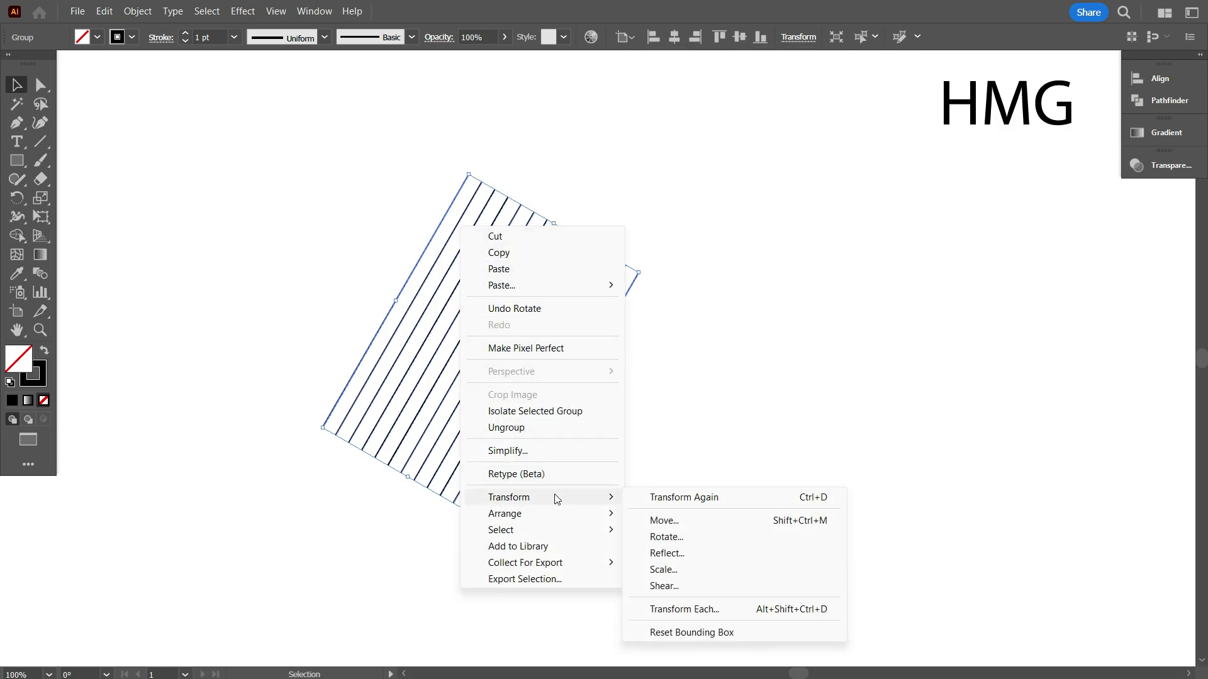
{"action": "left_click", "coordinate": [667, 554]}
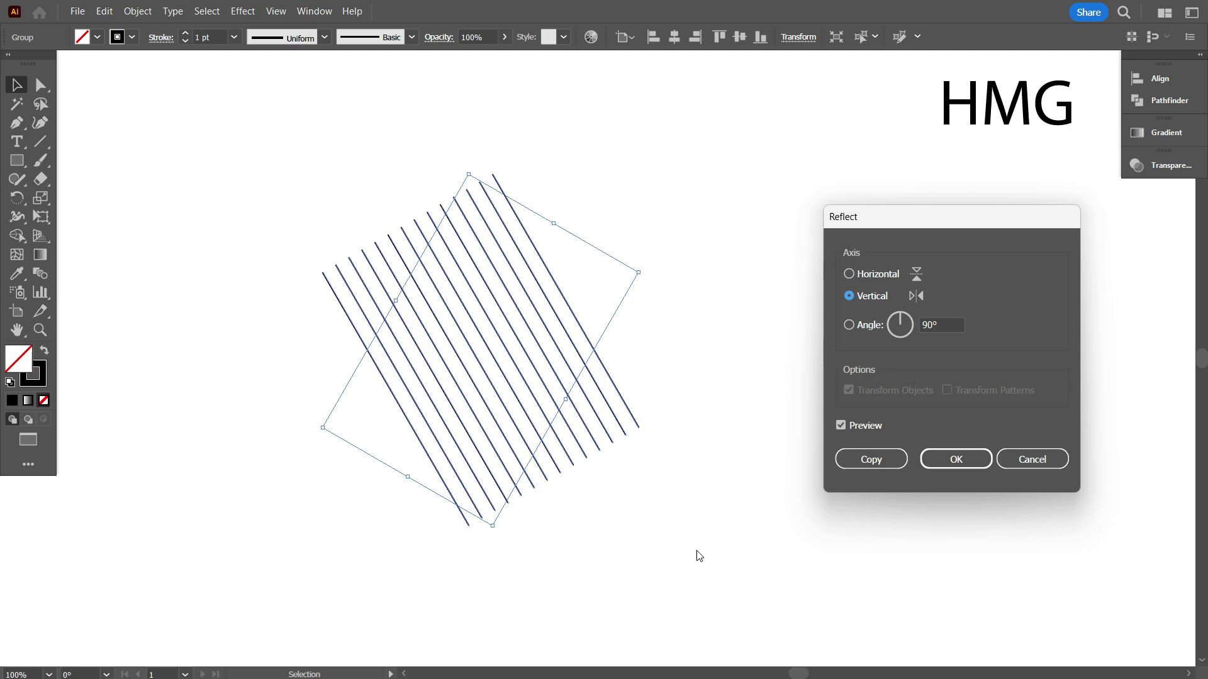
{"action": "left_click", "coordinate": [880, 459]}
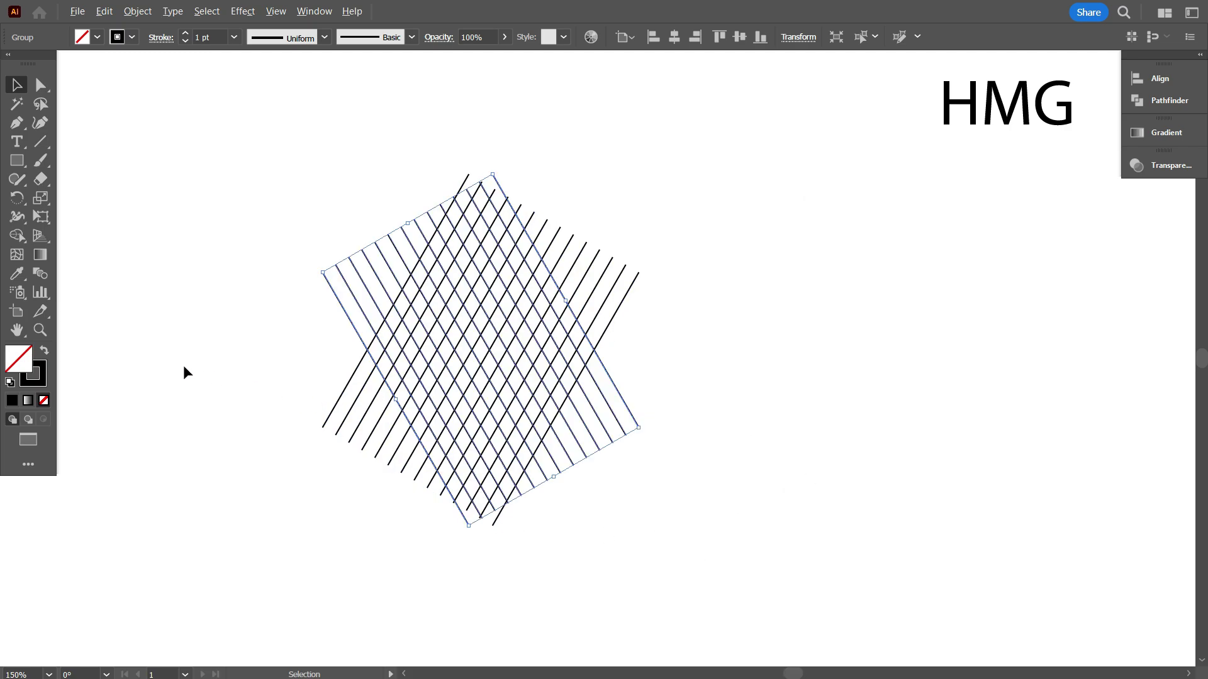
Copy the reflected line group and paste the duplicate in place
{"action": "scroll", "coordinate": [183, 365], "scroll_direction": "up", "scroll_amount": 1}
{"action": "left_click_drag", "start_coordinate": [213, 390], "coordinate": [190, 417]}
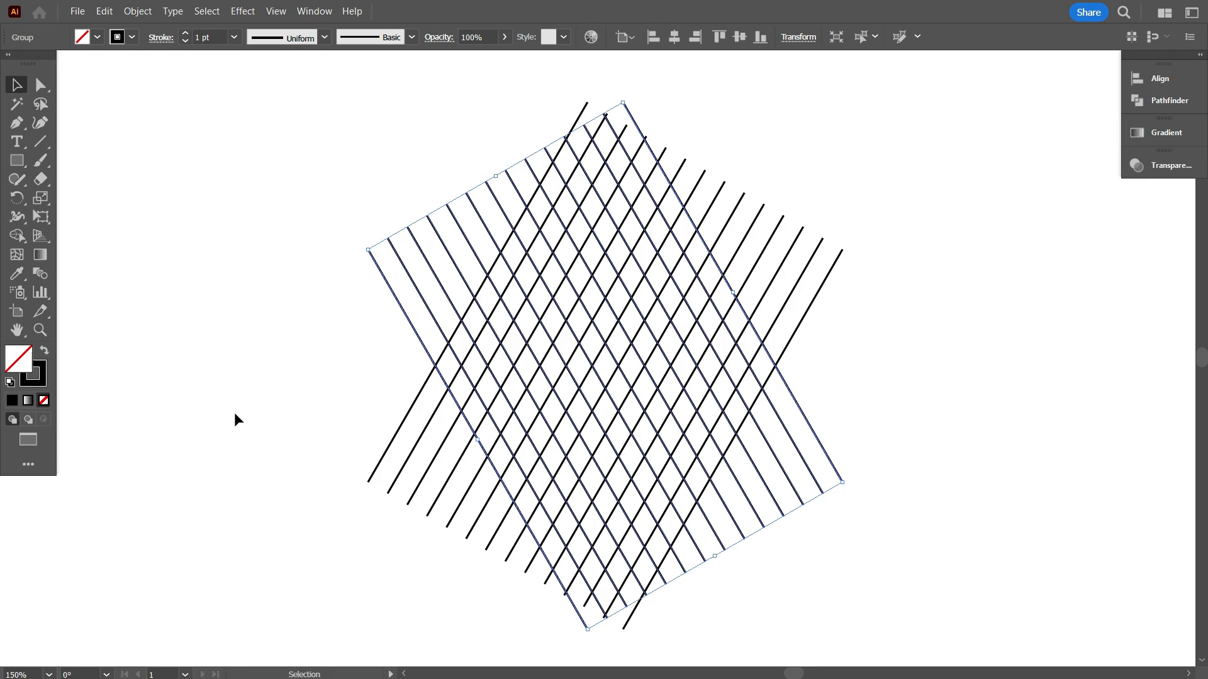
{"action": "scroll", "coordinate": [246, 410], "scroll_direction": "down", "scroll_amount": 2}
{"action": "left_click_drag", "start_coordinate": [266, 419], "coordinate": [375, 403]}
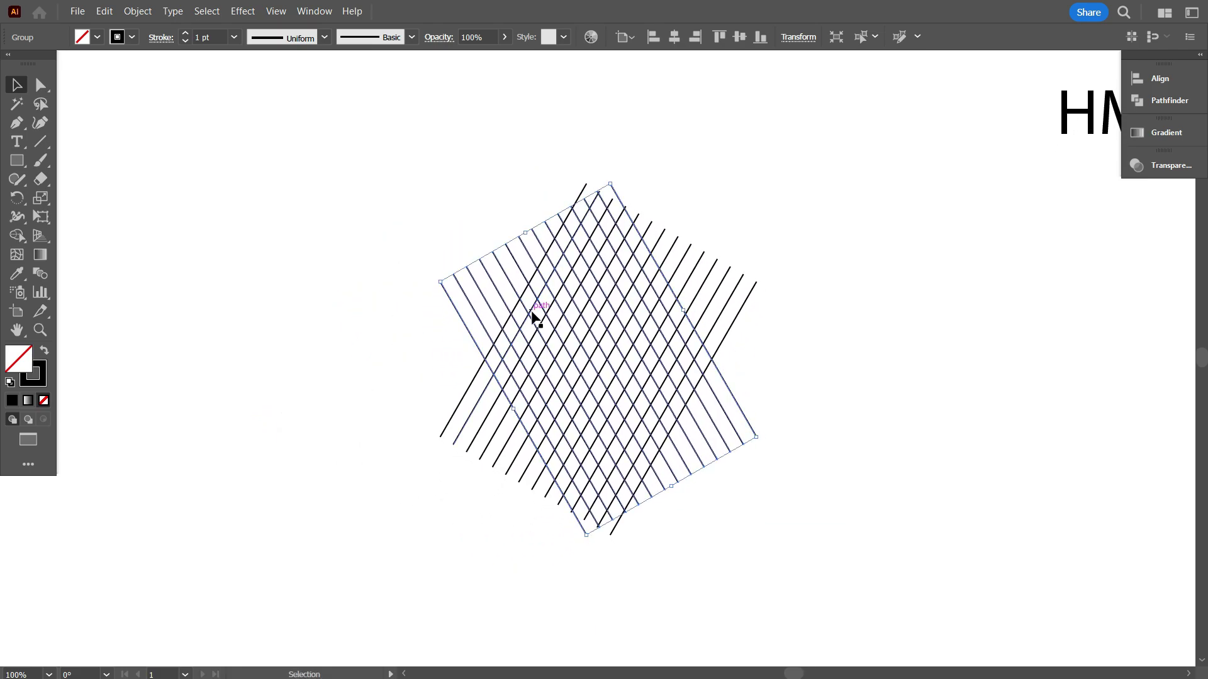
{"action": "left_click", "coordinate": [105, 12]}
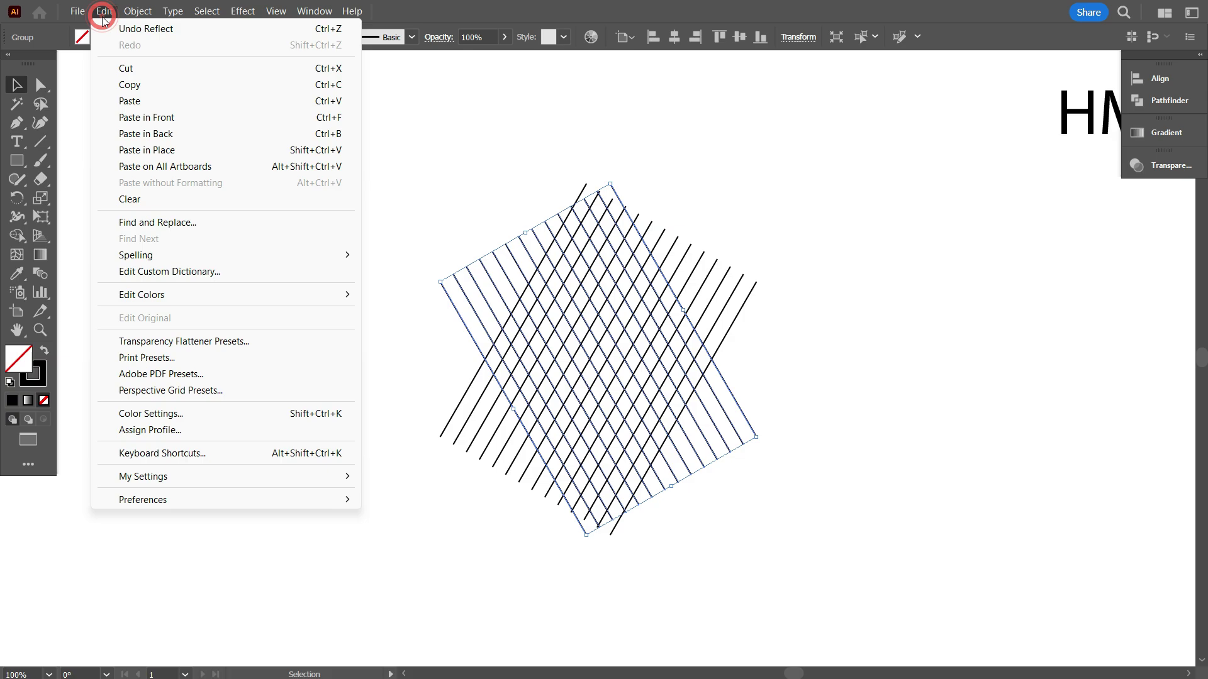
{"action": "left_click", "coordinate": [122, 88]}
{"action": "left_click", "coordinate": [104, 12]}
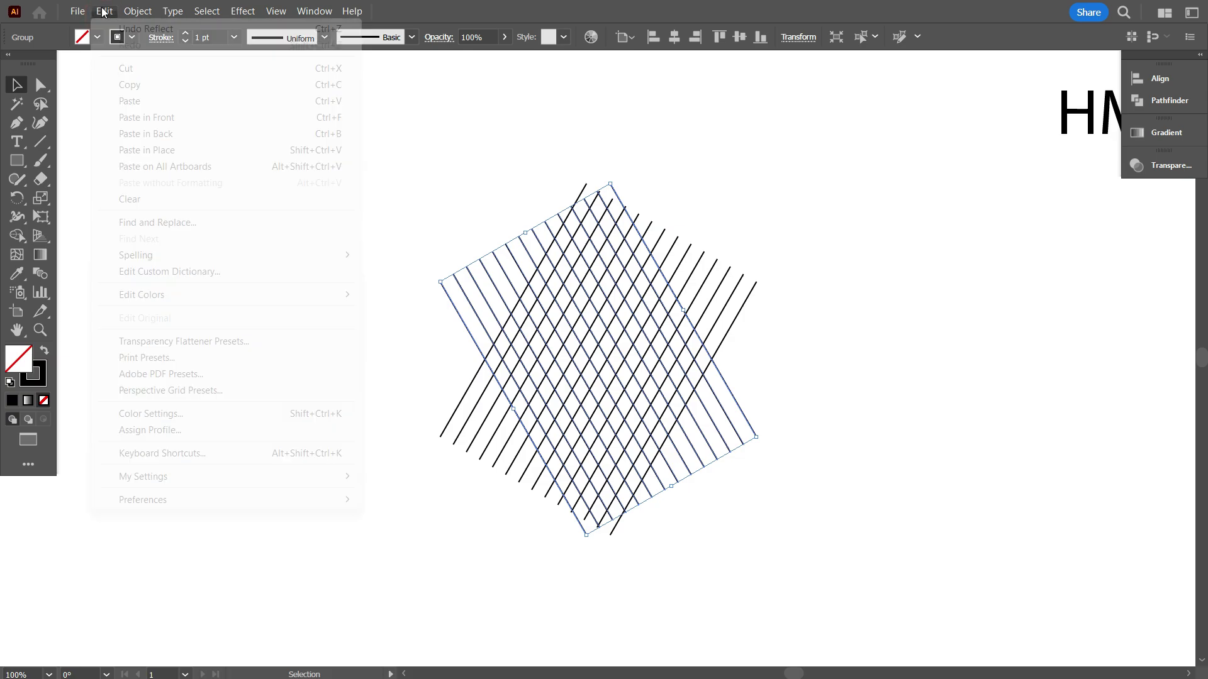
{"action": "left_click", "coordinate": [150, 150]}
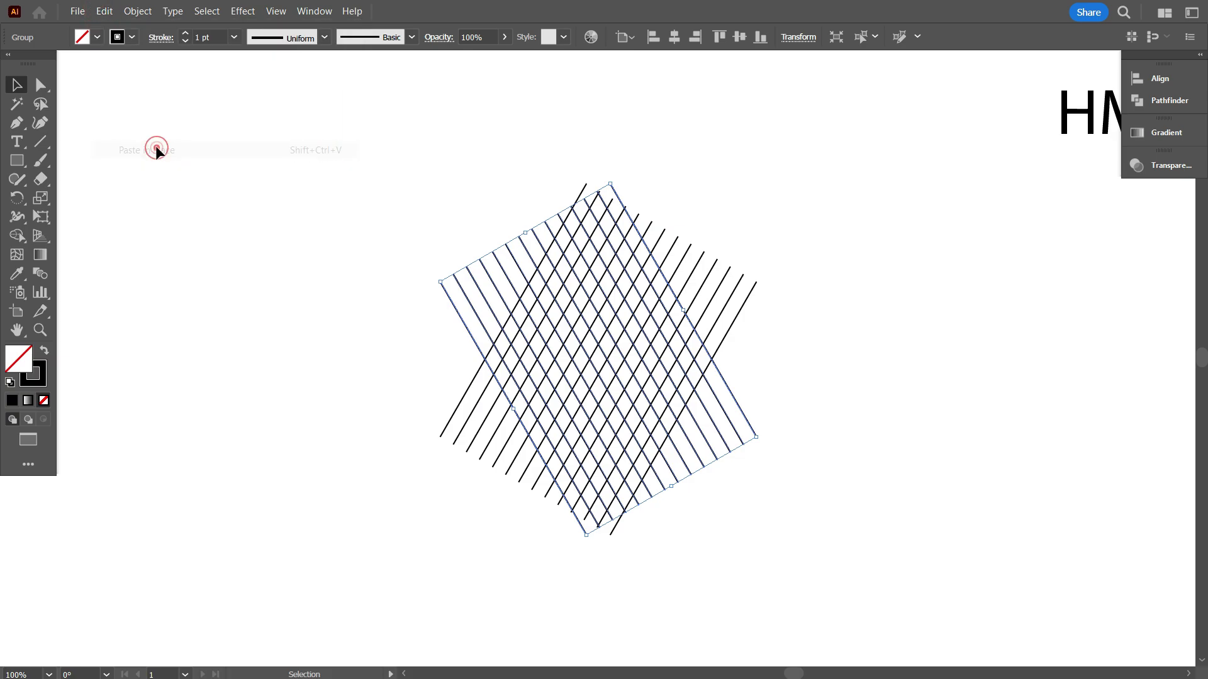
Set the pasted group's rotation angle to 0° so its lines run horizontally, and deselect it
{"action": "left_click", "coordinate": [798, 37]}
{"action": "left_click", "coordinate": [711, 104]}
{"action": "left_click", "coordinate": [719, 119]}
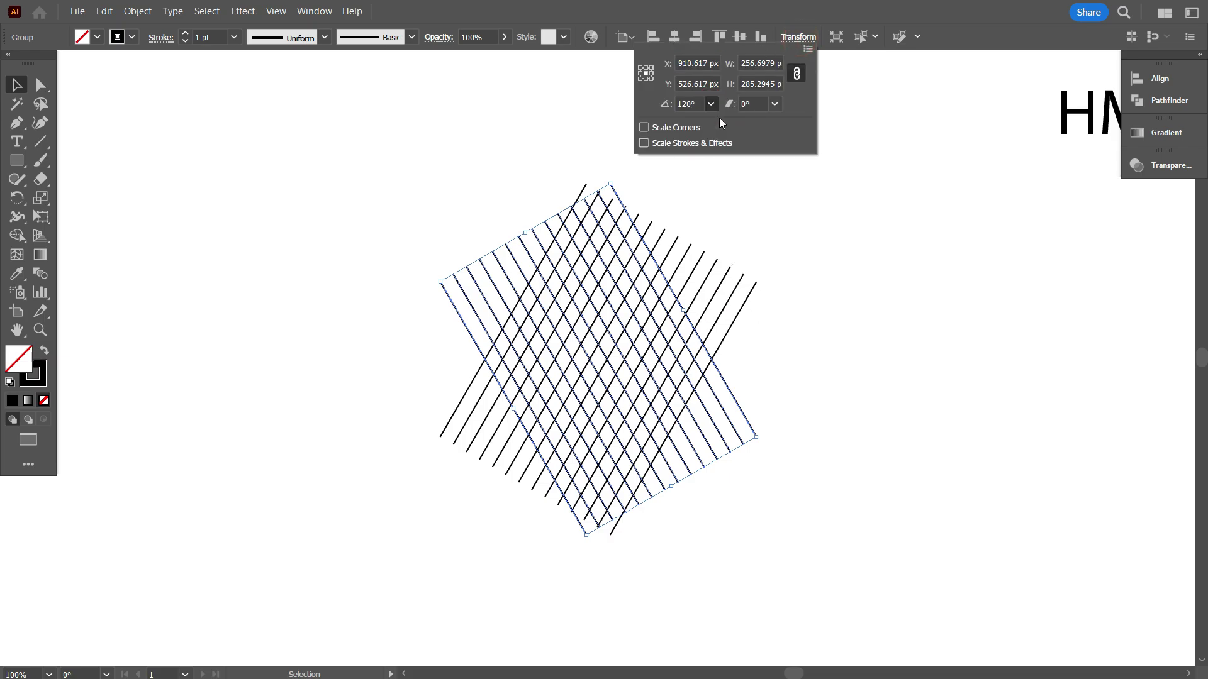
{"action": "left_click", "coordinate": [818, 293]}
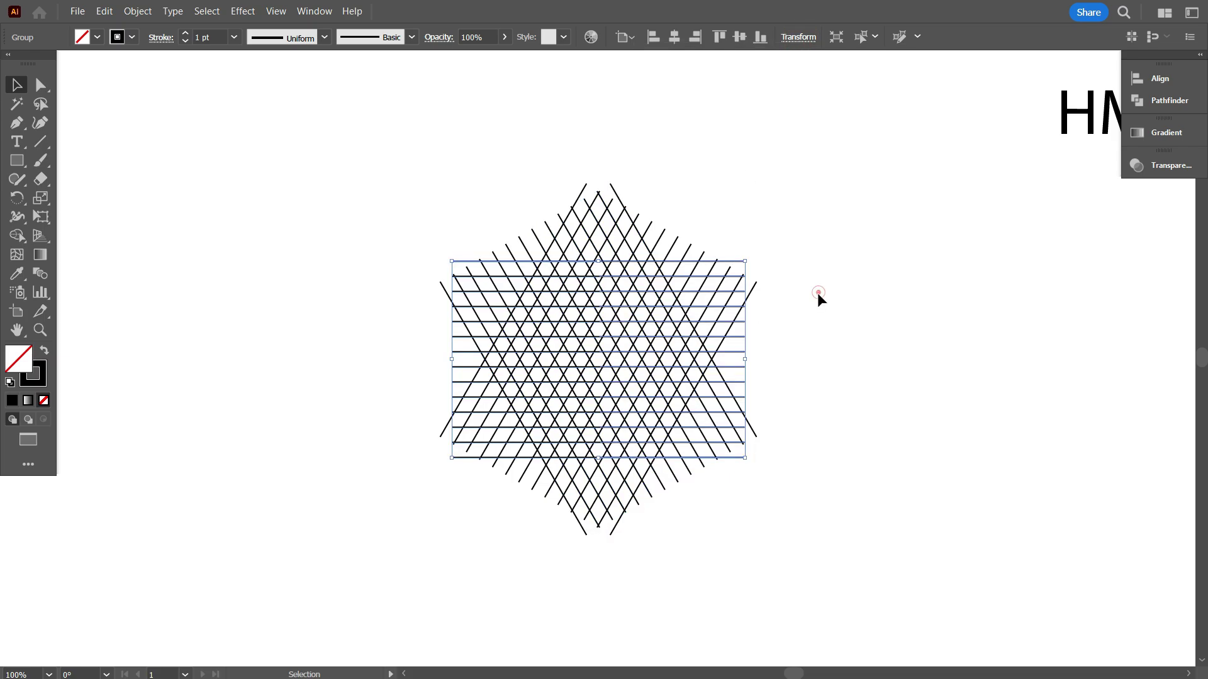
{"action": "left_click_drag", "start_coordinate": [817, 293], "coordinate": [832, 334]}
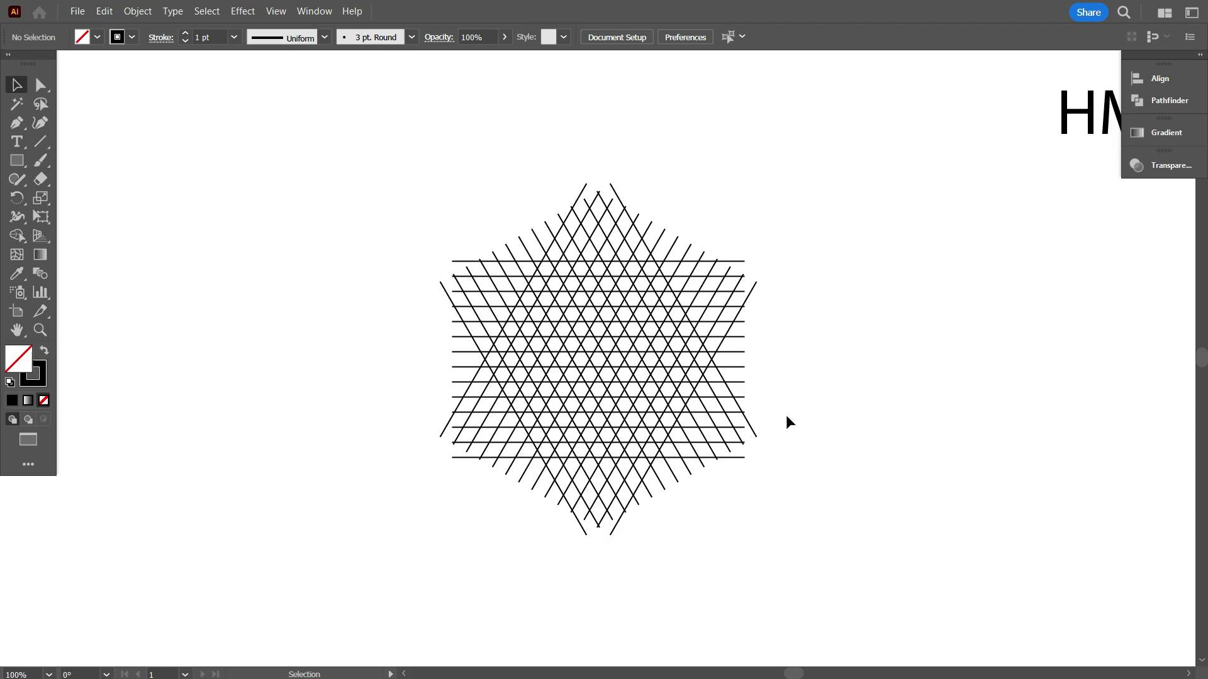
Rotate all three overlapping line groups together by 90° and deselect them
{"action": "left_click_drag", "start_coordinate": [384, 202], "coordinate": [835, 510]}
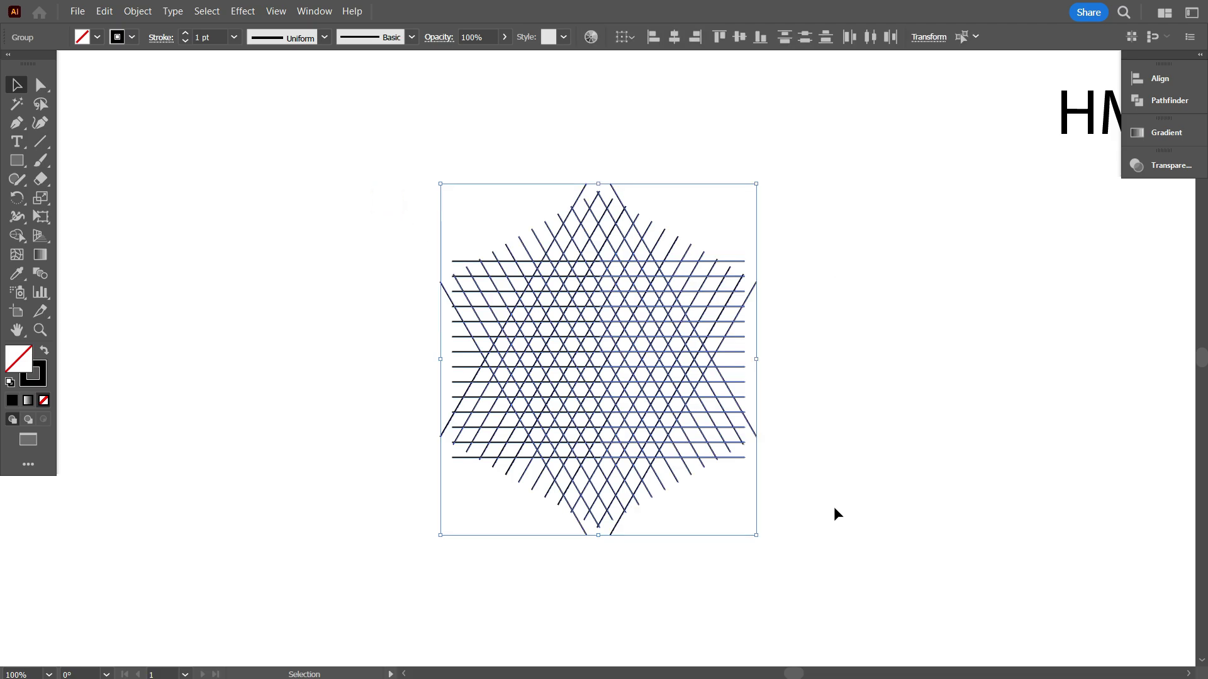
{"action": "left_click_drag", "start_coordinate": [761, 178], "coordinate": [824, 504]}
{"action": "left_click", "coordinate": [824, 506]}
Duplicate the vertical line group in place, rotate the copy by 90° so its lines run horizontally, and deselect it
{"action": "scroll", "coordinate": [852, 475], "scroll_direction": "up", "scroll_amount": 1}
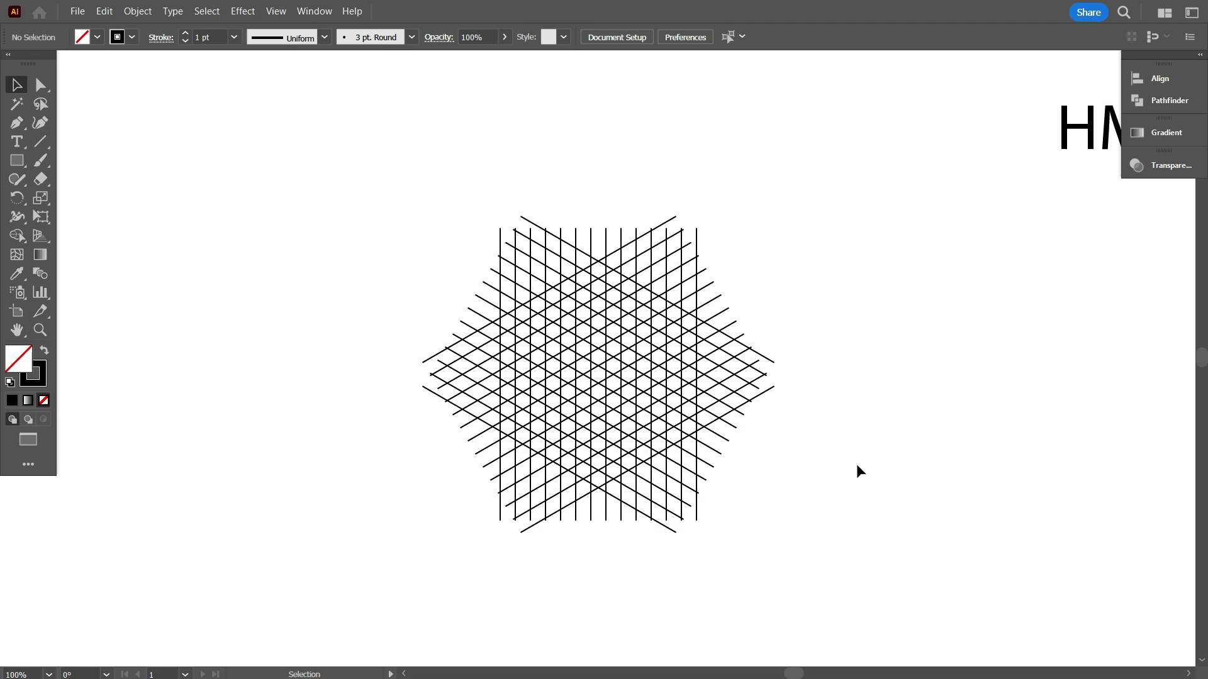
{"action": "scroll", "coordinate": [796, 409], "scroll_direction": "down", "scroll_amount": 1}
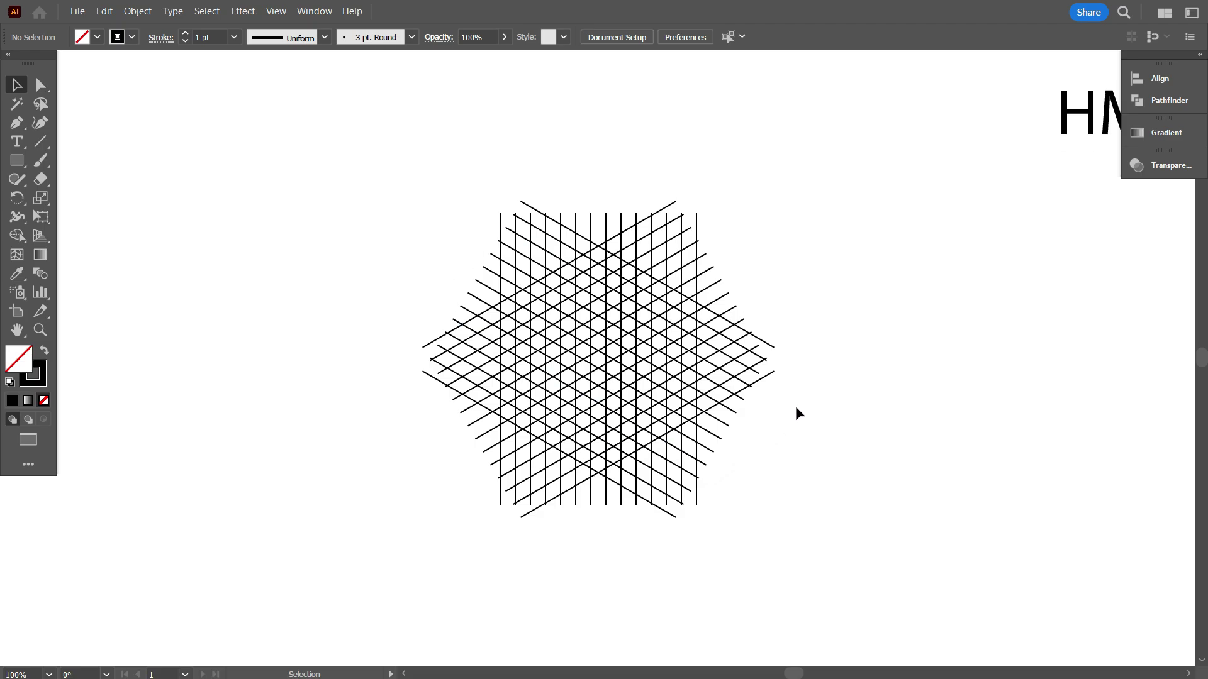
{"action": "left_click", "coordinate": [696, 215]}
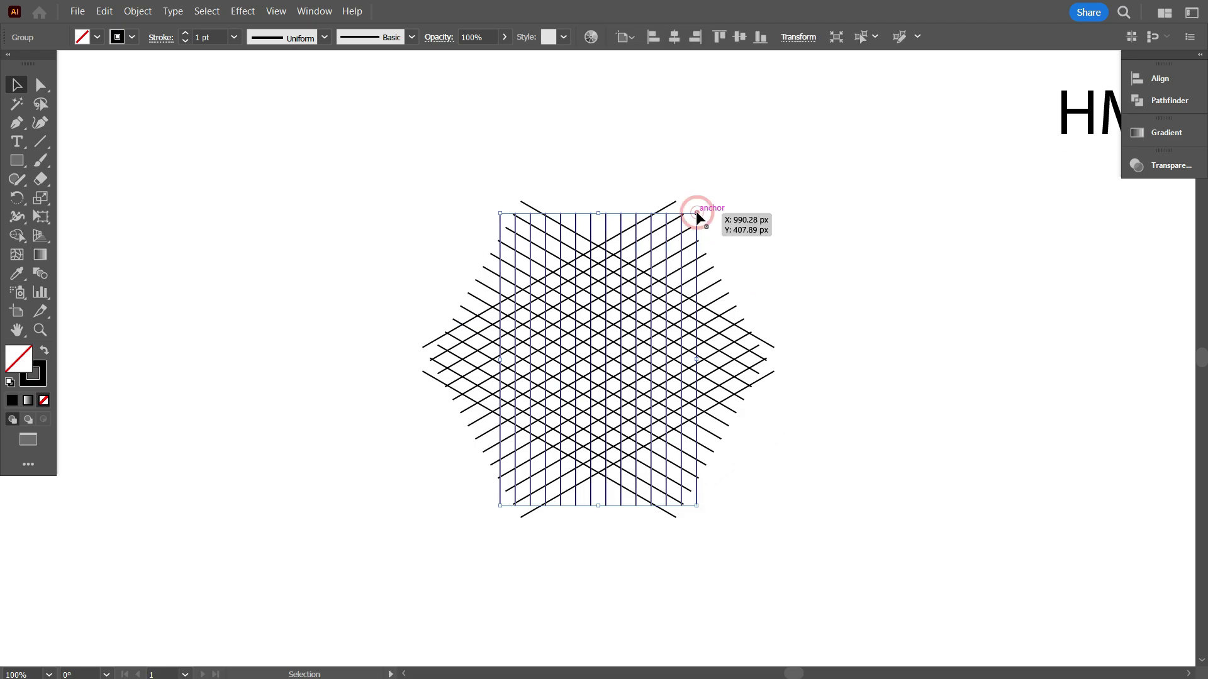
{"action": "key", "text": "ctrl+c"}
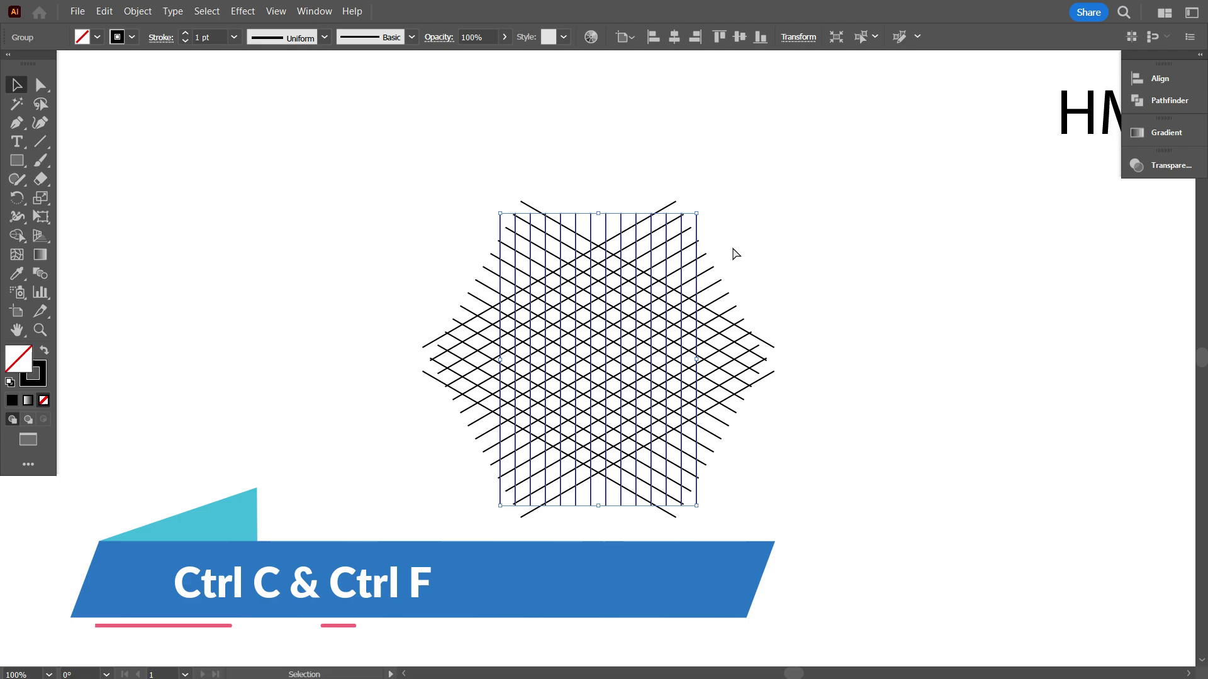
{"action": "key", "text": "ctrl+f"}
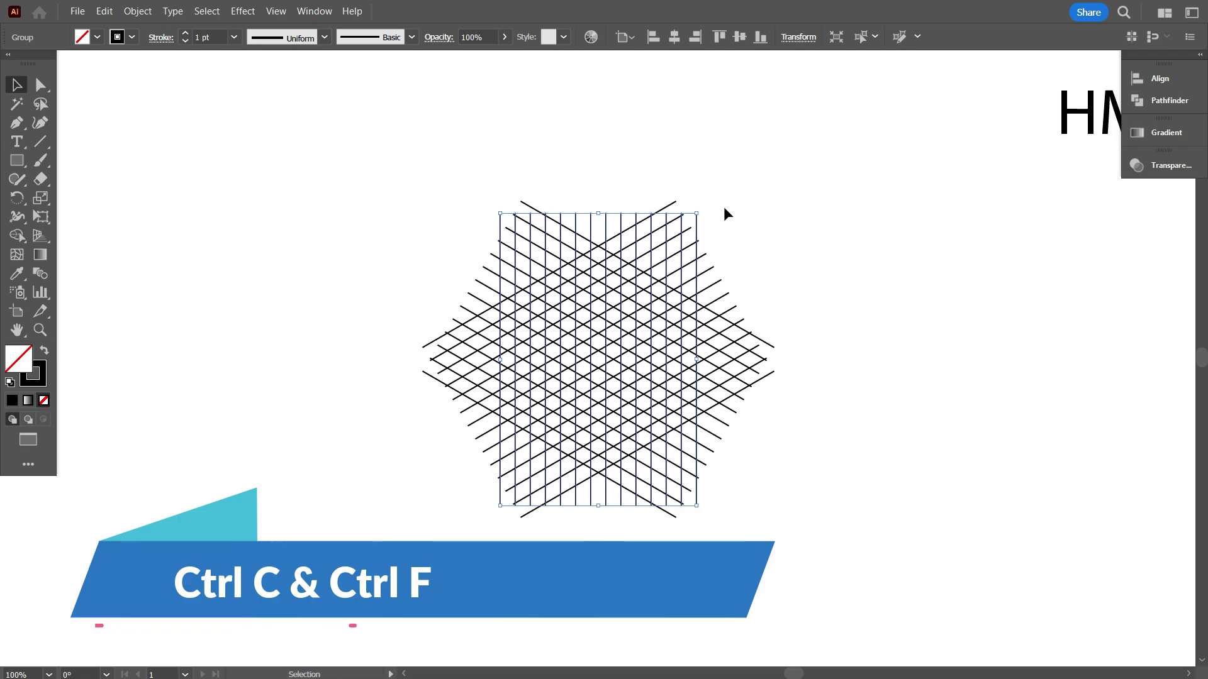
{"action": "left_click_drag", "start_coordinate": [699, 206], "coordinate": [812, 480]}
{"action": "left_click", "coordinate": [813, 481]}
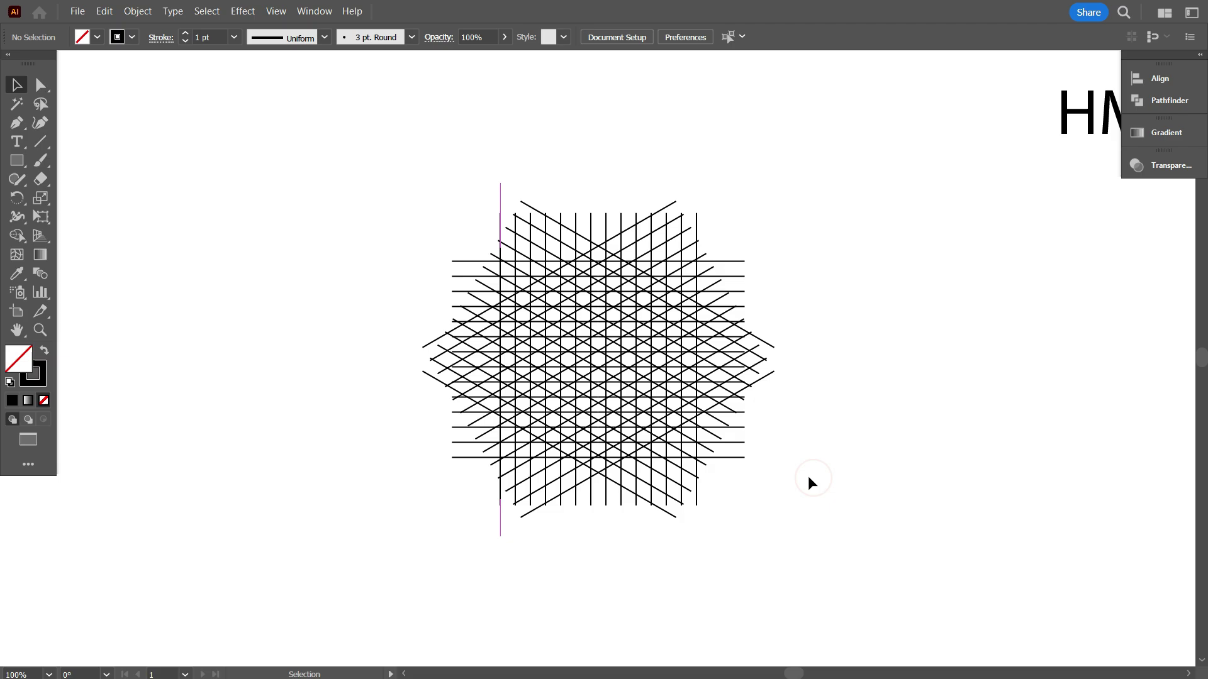
Select the whole line grid and place a spare copy of it below the HMG text, then deselect
{"action": "key", "text": "ctrl+equal"}
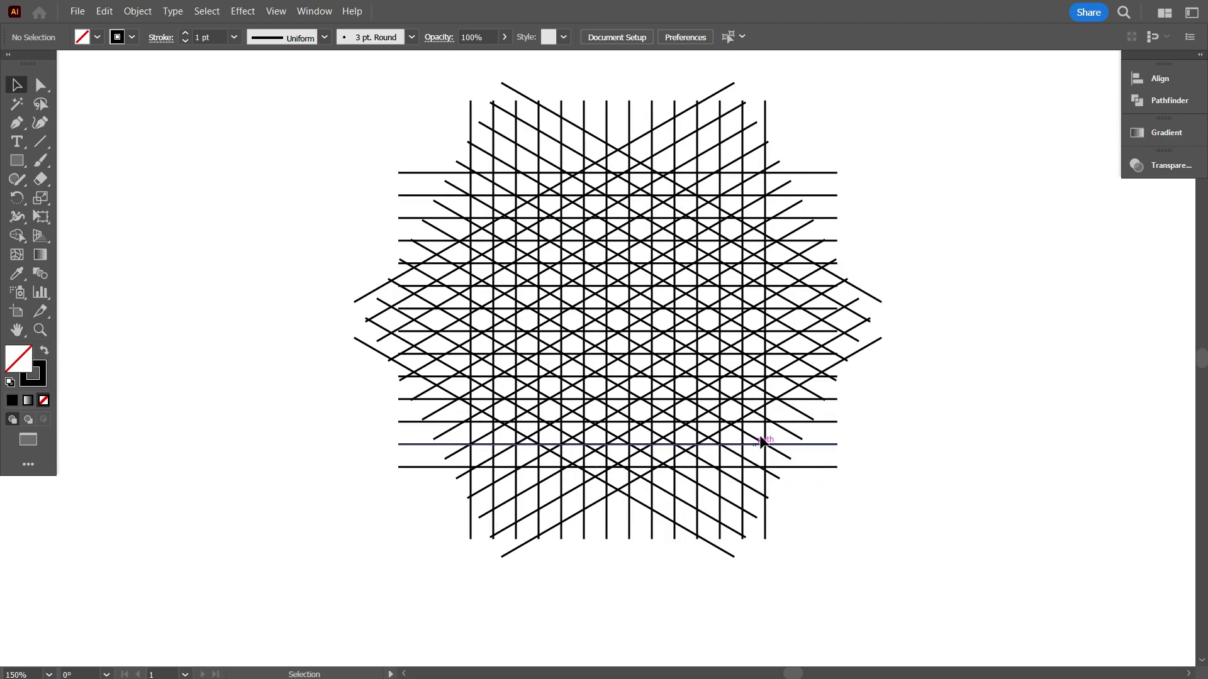
{"action": "scroll", "coordinate": [342, 277], "scroll_direction": "down", "scroll_amount": 1}
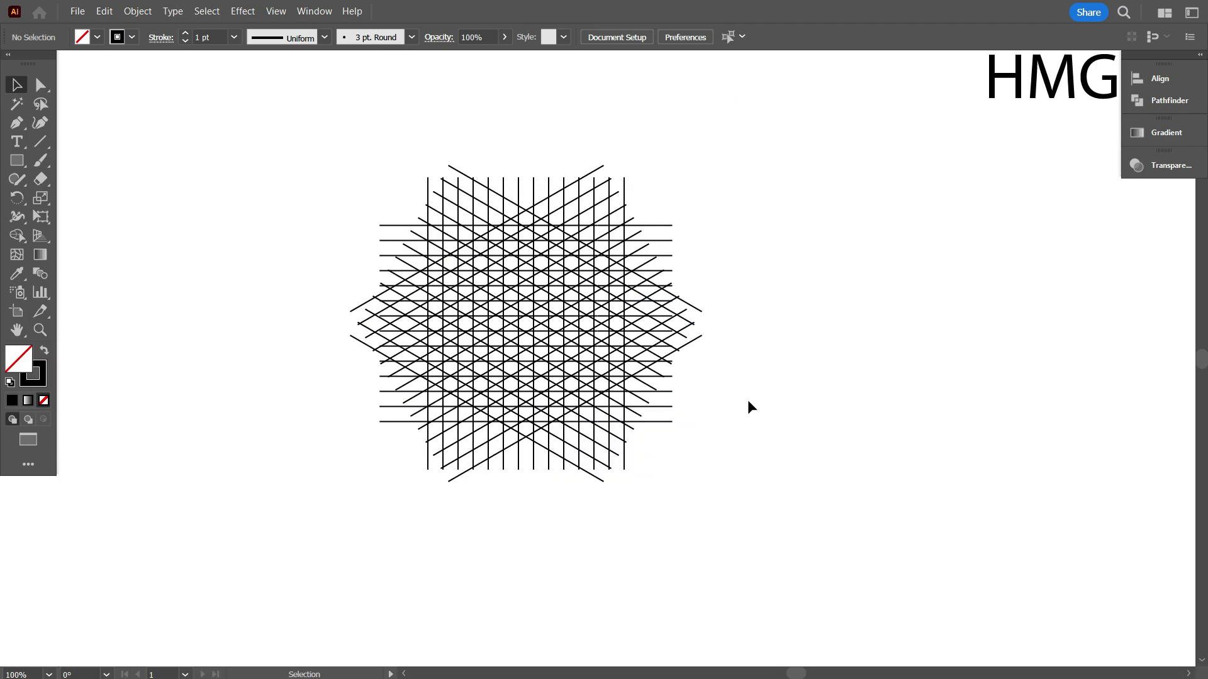
{"action": "left_click_drag", "start_coordinate": [758, 410], "coordinate": [792, 420]}
{"action": "left_click_drag", "start_coordinate": [366, 203], "coordinate": [670, 481]}
{"action": "scroll", "coordinate": [557, 406], "scroll_direction": "down", "scroll_amount": 1}
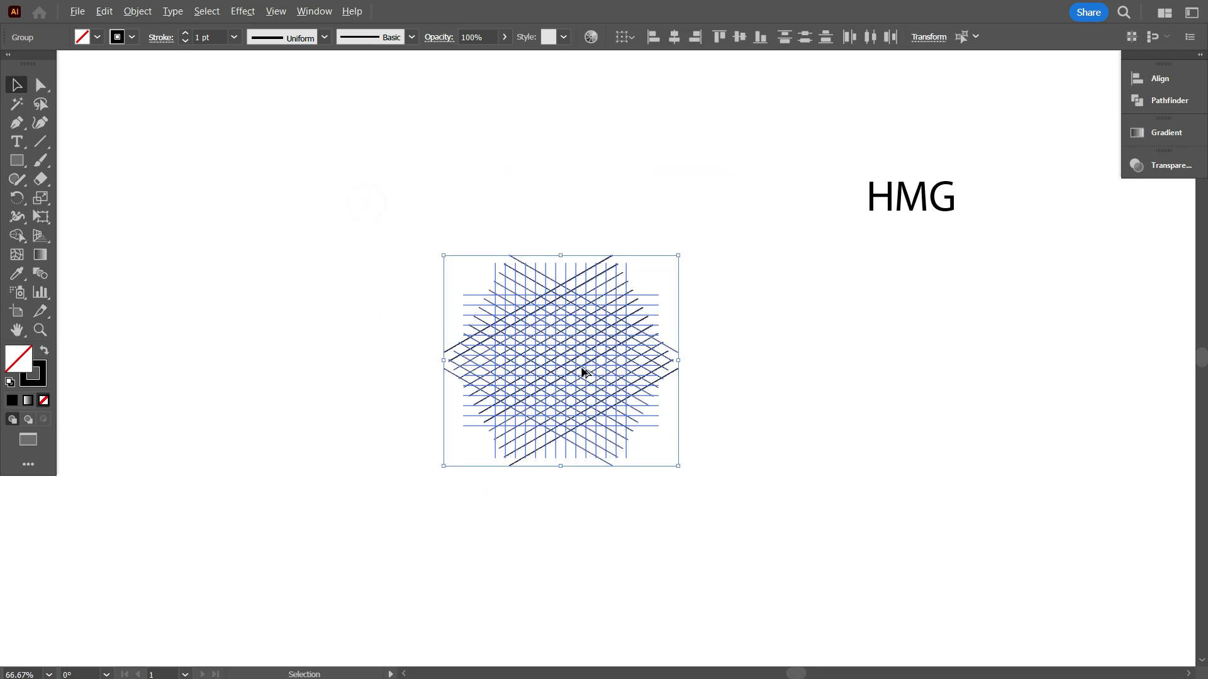
{"action": "left_click_drag", "start_coordinate": [582, 373], "coordinate": [943, 371]}
{"action": "left_click", "coordinate": [789, 521]}
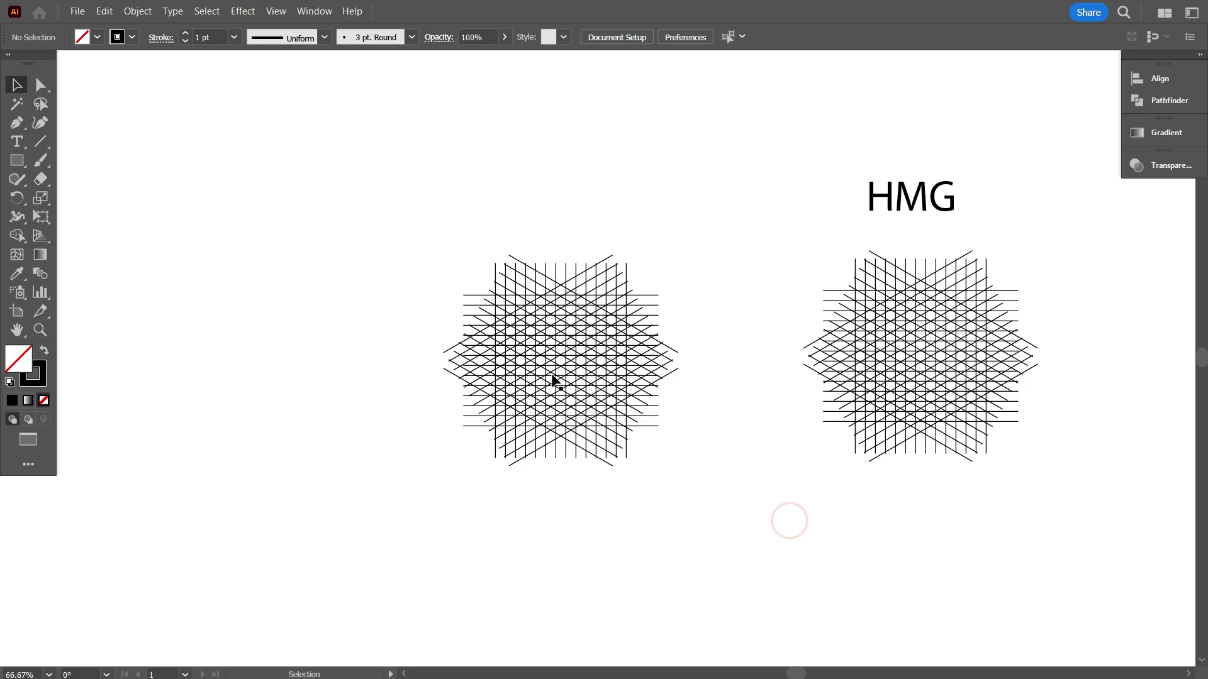
Select the original line grid for the Shape Builder tool and set its fill colour to black
{"action": "scroll", "coordinate": [654, 390], "scroll_direction": "up", "scroll_amount": 1}
{"action": "scroll", "coordinate": [598, 428], "scroll_direction": "up", "scroll_amount": 1}
{"action": "scroll", "coordinate": [181, 424], "scroll_direction": "up", "scroll_amount": 1}
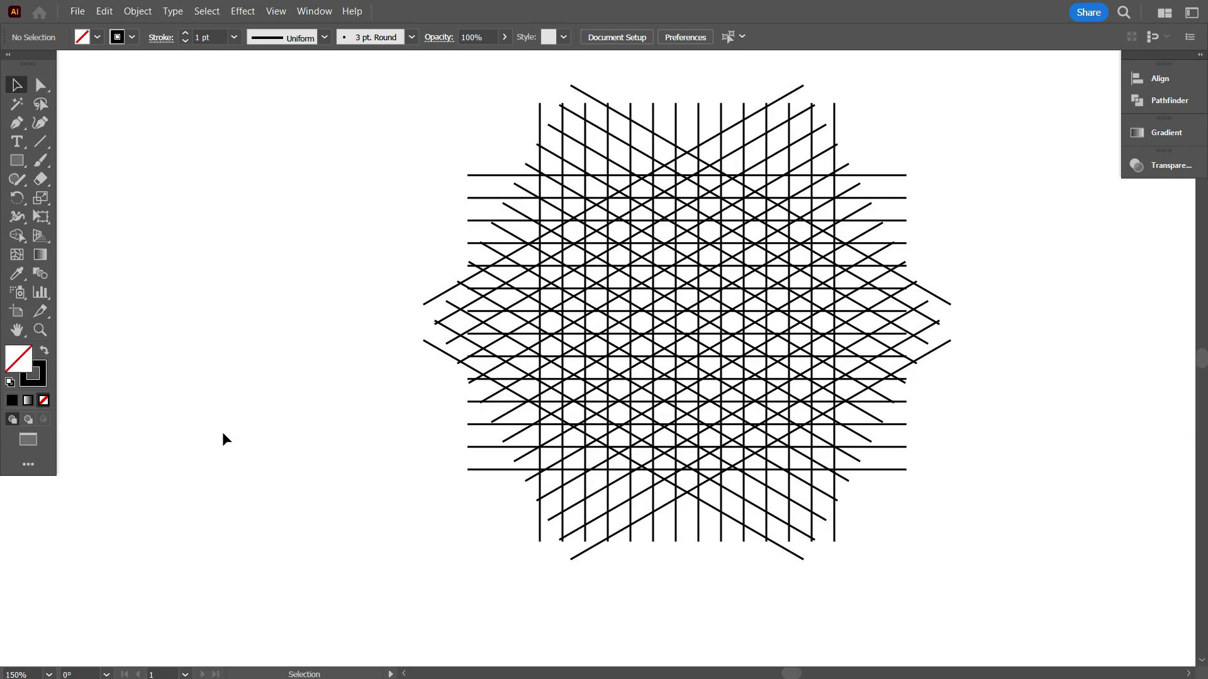
{"action": "scroll", "coordinate": [316, 422], "scroll_direction": "up", "scroll_amount": 1}
{"action": "left_click_drag", "start_coordinate": [285, 417], "coordinate": [192, 409]}
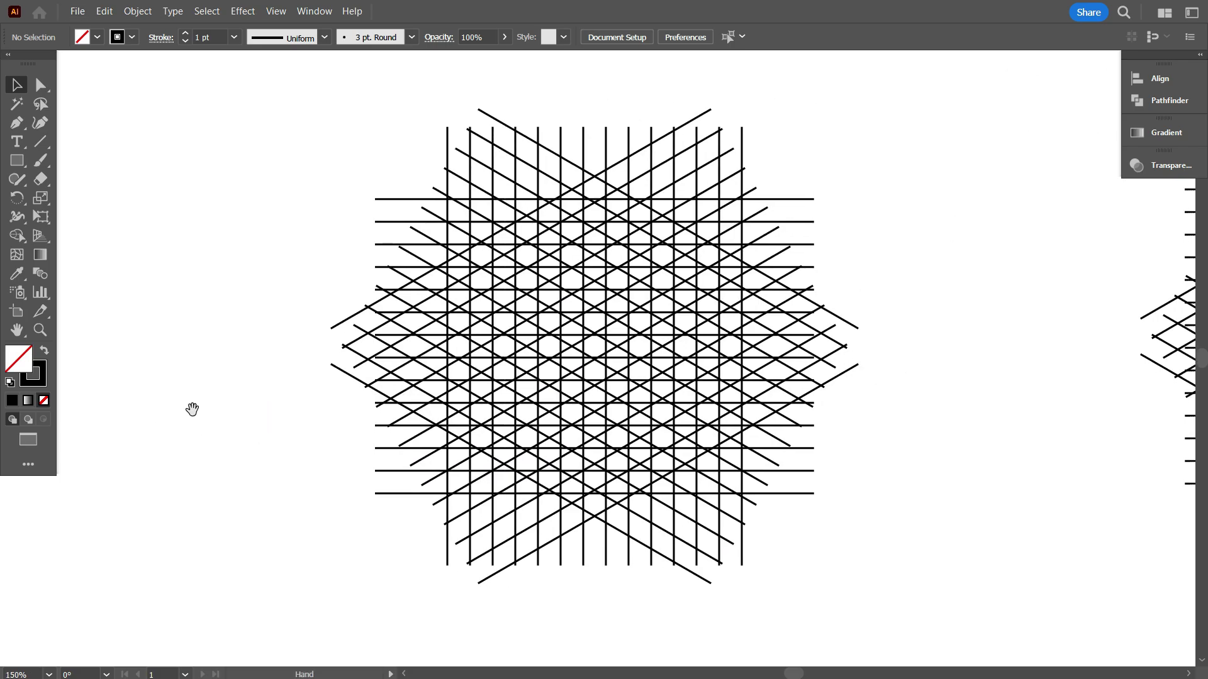
{"action": "scroll", "coordinate": [535, 343], "scroll_direction": "up", "scroll_amount": 1}
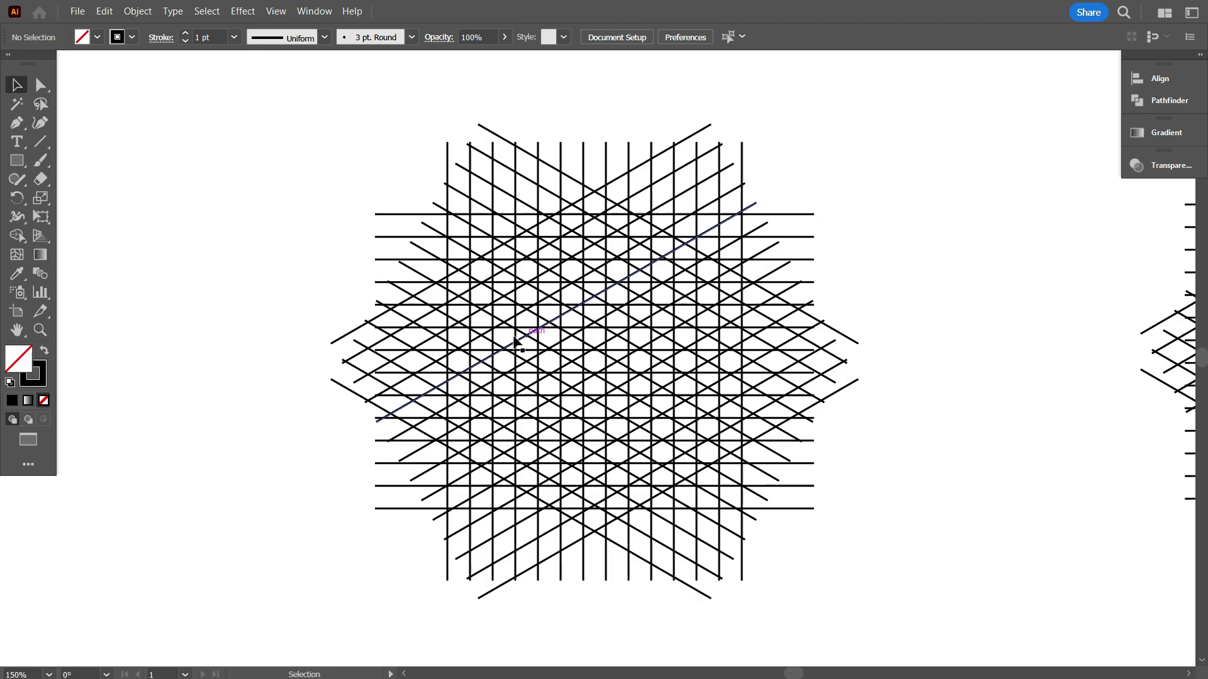
{"action": "left_click_drag", "start_coordinate": [304, 173], "coordinate": [881, 568]}
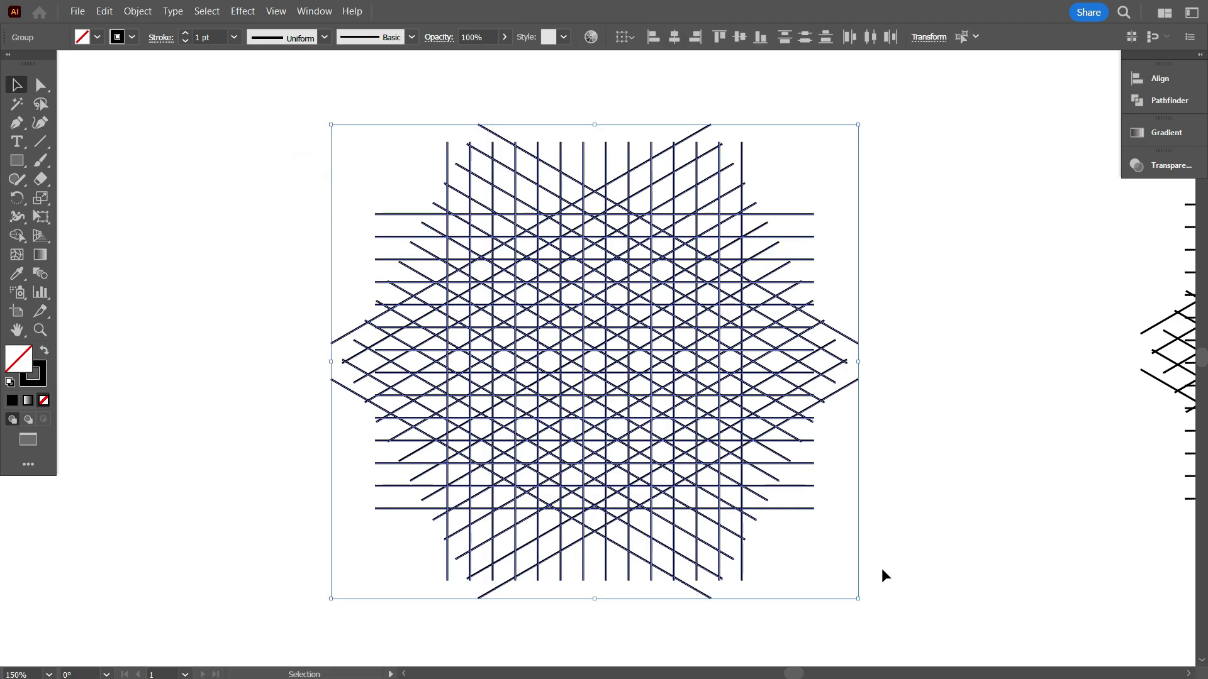
{"action": "left_click", "coordinate": [15, 237]}
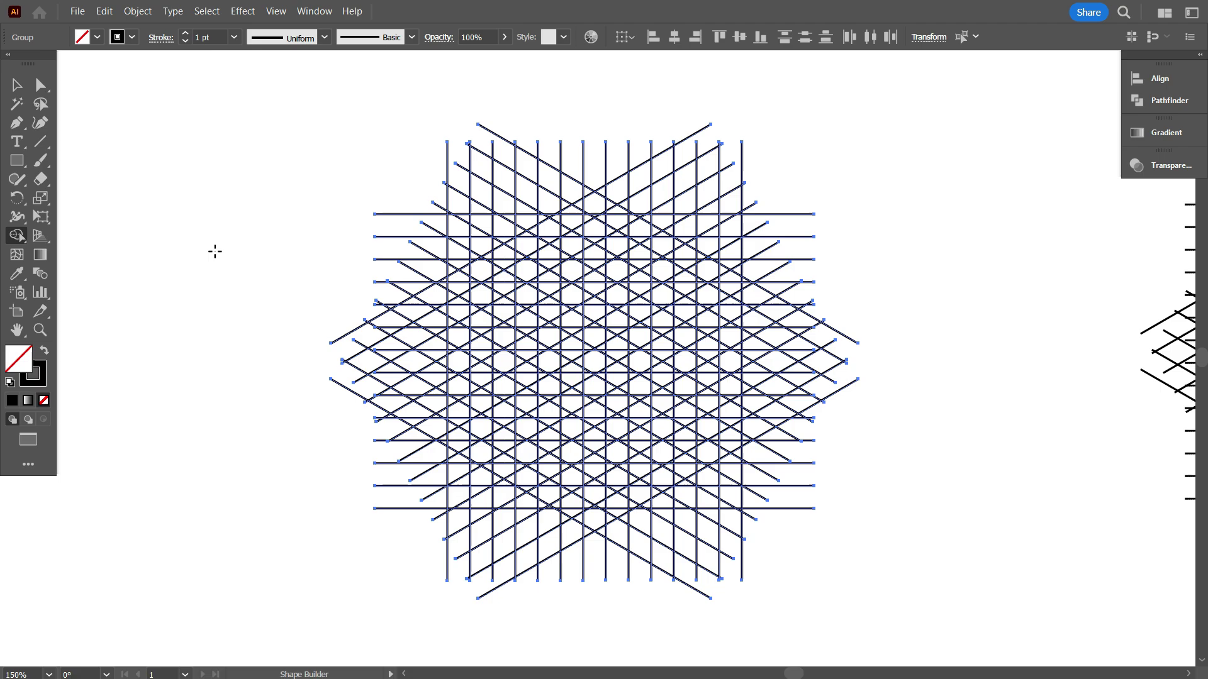
{"action": "left_click", "coordinate": [97, 37]}
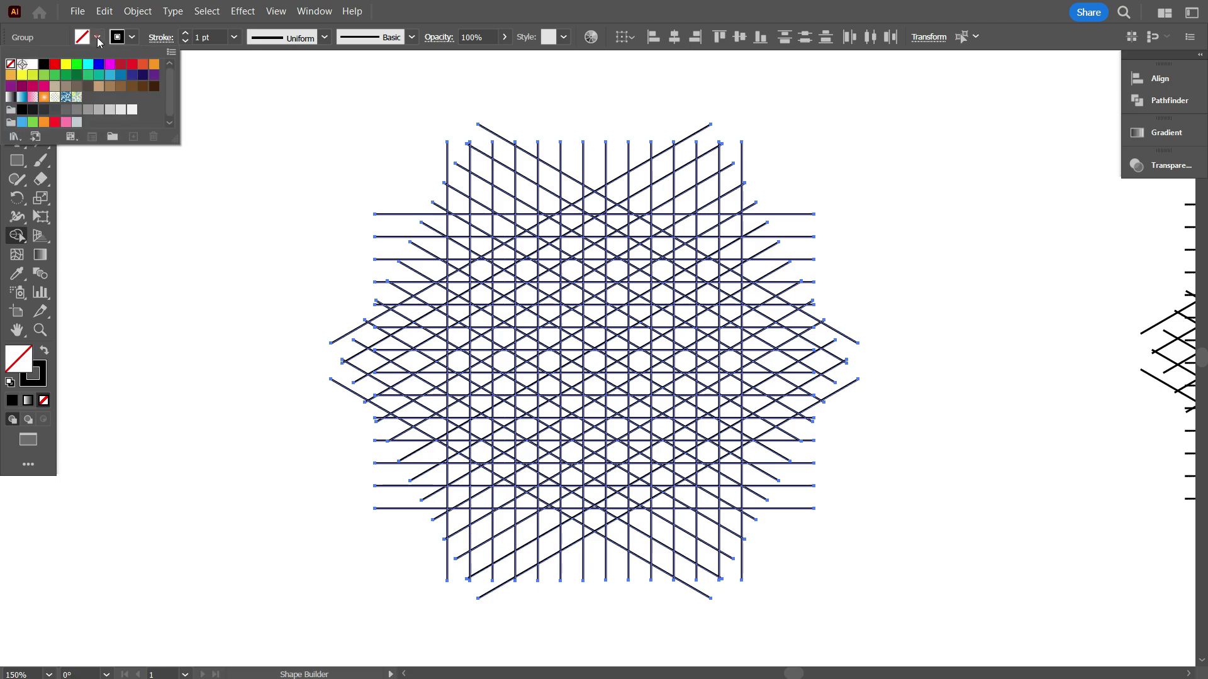
{"action": "left_click", "coordinate": [40, 61]}
{"action": "left_click", "coordinate": [168, 239]}
{"action": "left_click", "coordinate": [169, 242]}
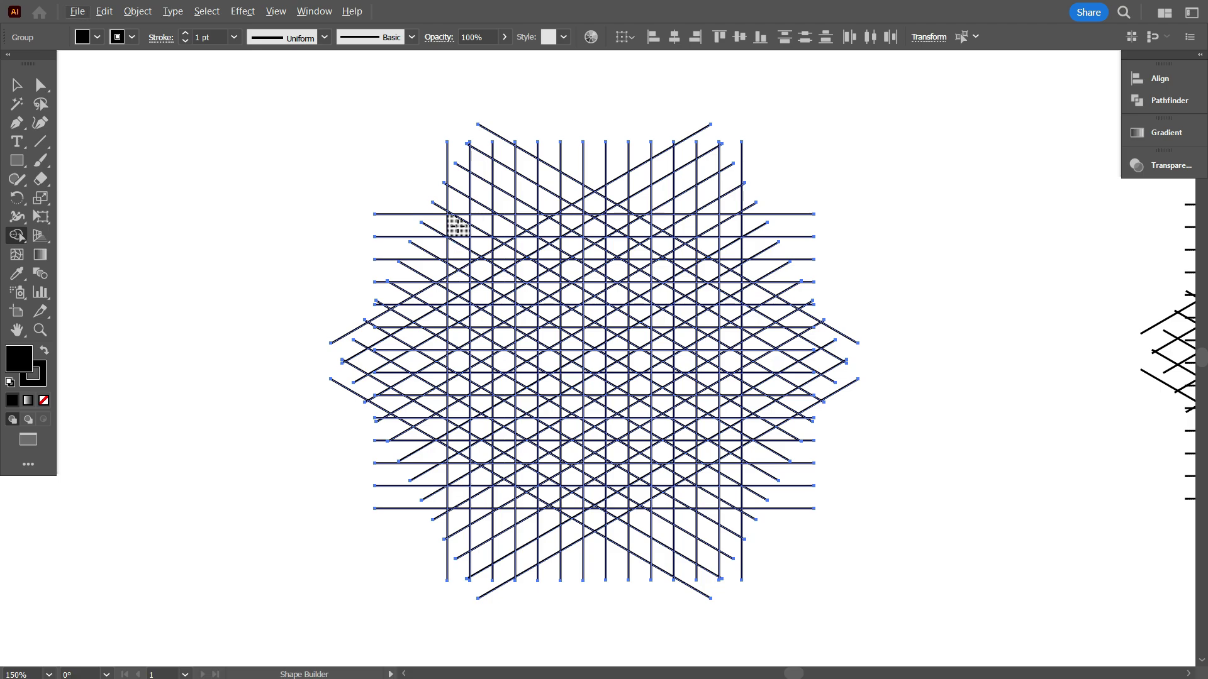
Merge grid cells with Shape Builder into six black vertical columns, leaving one empty column between each, undoing and redoing the sixth
{"action": "left_click_drag", "start_coordinate": [457, 226], "coordinate": [457, 444]}
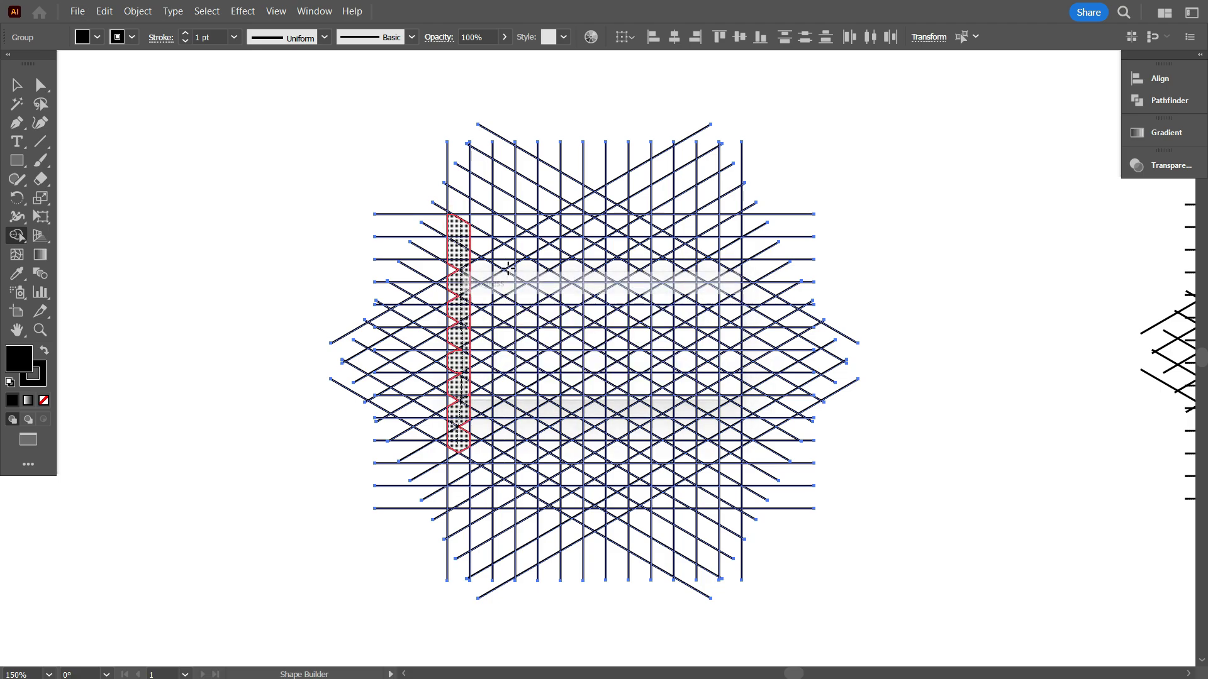
{"action": "left_click_drag", "start_coordinate": [504, 220], "coordinate": [505, 468]}
{"action": "left_click_drag", "start_coordinate": [549, 222], "coordinate": [549, 504]}
{"action": "left_click_drag", "start_coordinate": [596, 220], "coordinate": [593, 519]}
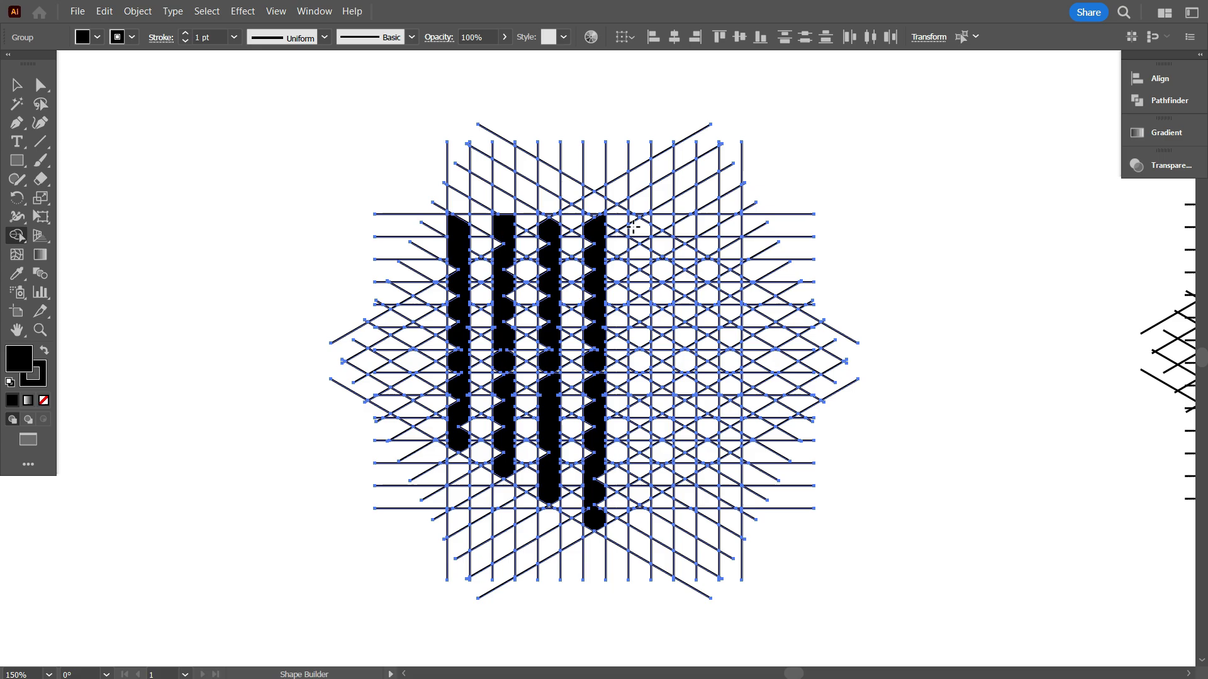
{"action": "left_click_drag", "start_coordinate": [632, 225], "coordinate": [640, 503]}
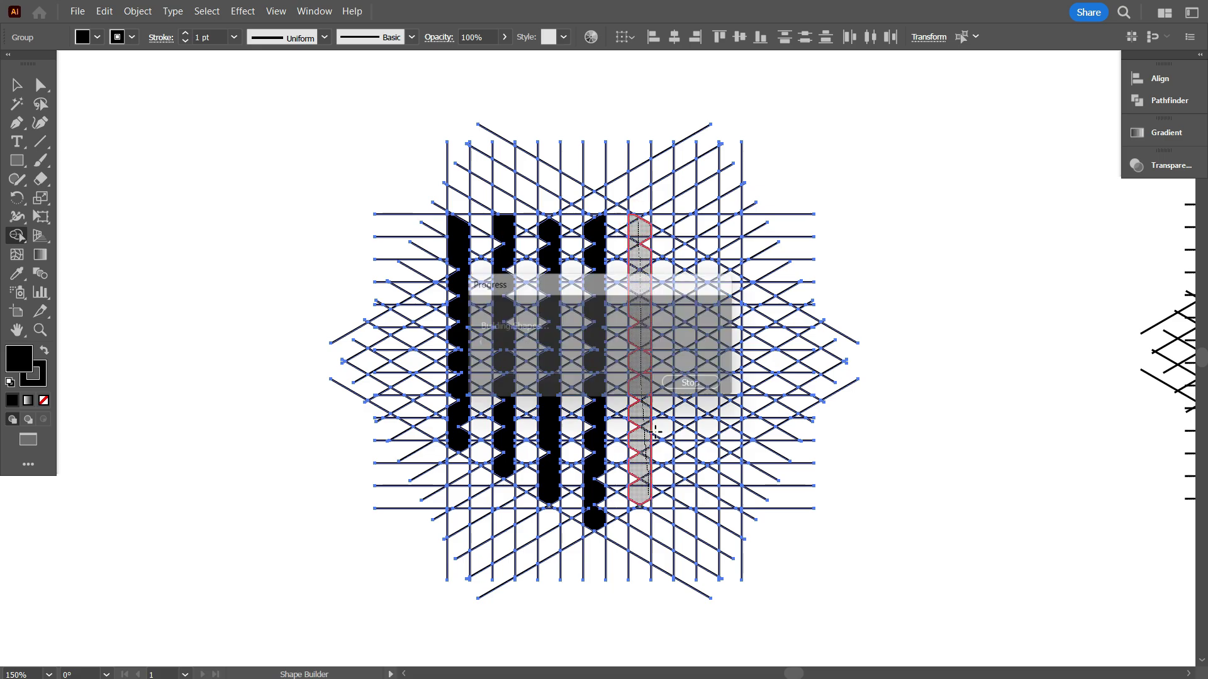
{"action": "mouse_move", "coordinate": [684, 226]}
{"action": "left_mouse_down"}
{"action": "mouse_move", "coordinate": [703, 418]}
{"action": "mouse_move", "coordinate": [692, 456]}
{"action": "left_mouse_up"}
{"action": "key", "text": "ctrl+z"}
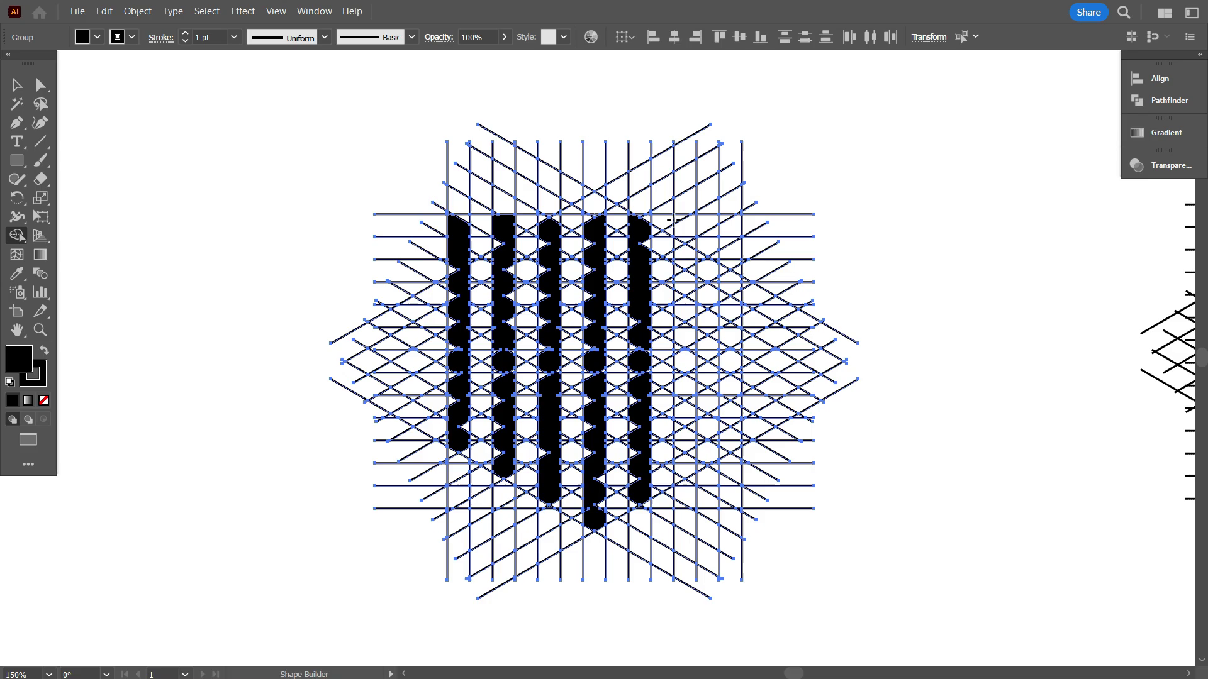
{"action": "left_click_drag", "start_coordinate": [677, 221], "coordinate": [685, 479]}
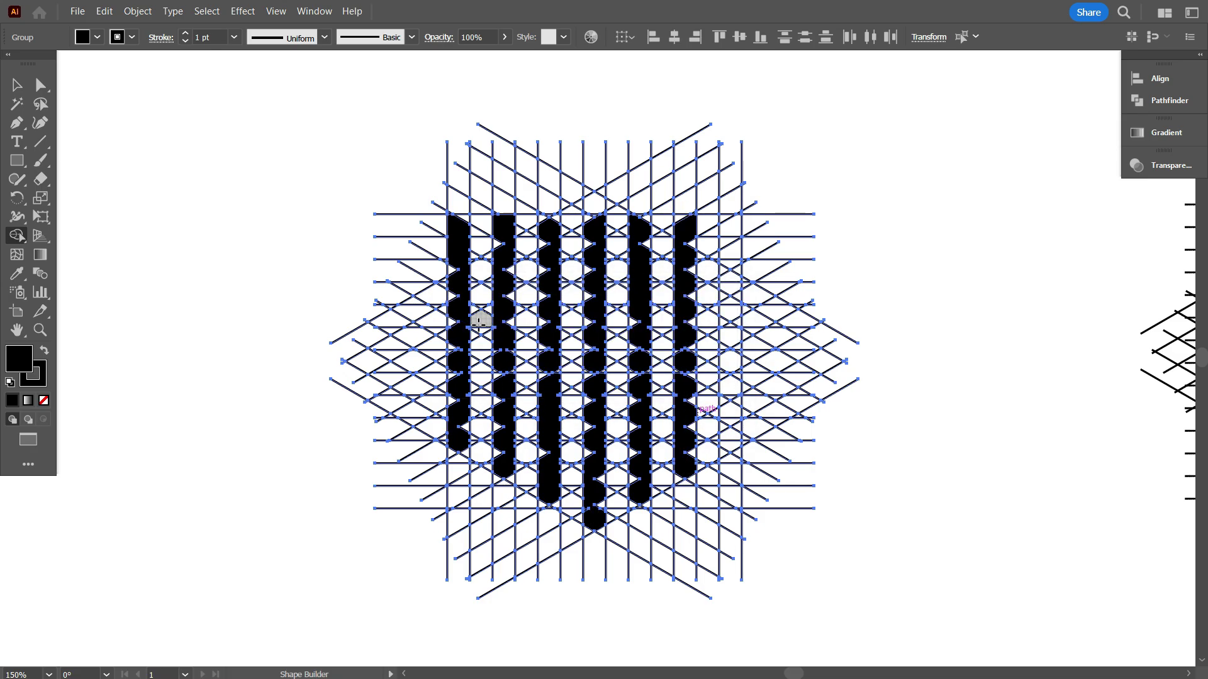
Merge connecting cells to form the H's crossbar, the M's top bar and the outline of the G
{"action": "mouse_move", "coordinate": [459, 341]}
{"action": "left_mouse_down"}
{"action": "mouse_move", "coordinate": [503, 342]}
{"action": "mouse_move", "coordinate": [487, 342]}
{"action": "left_mouse_up"}
{"action": "left_click_drag", "start_coordinate": [558, 234], "coordinate": [640, 221]}
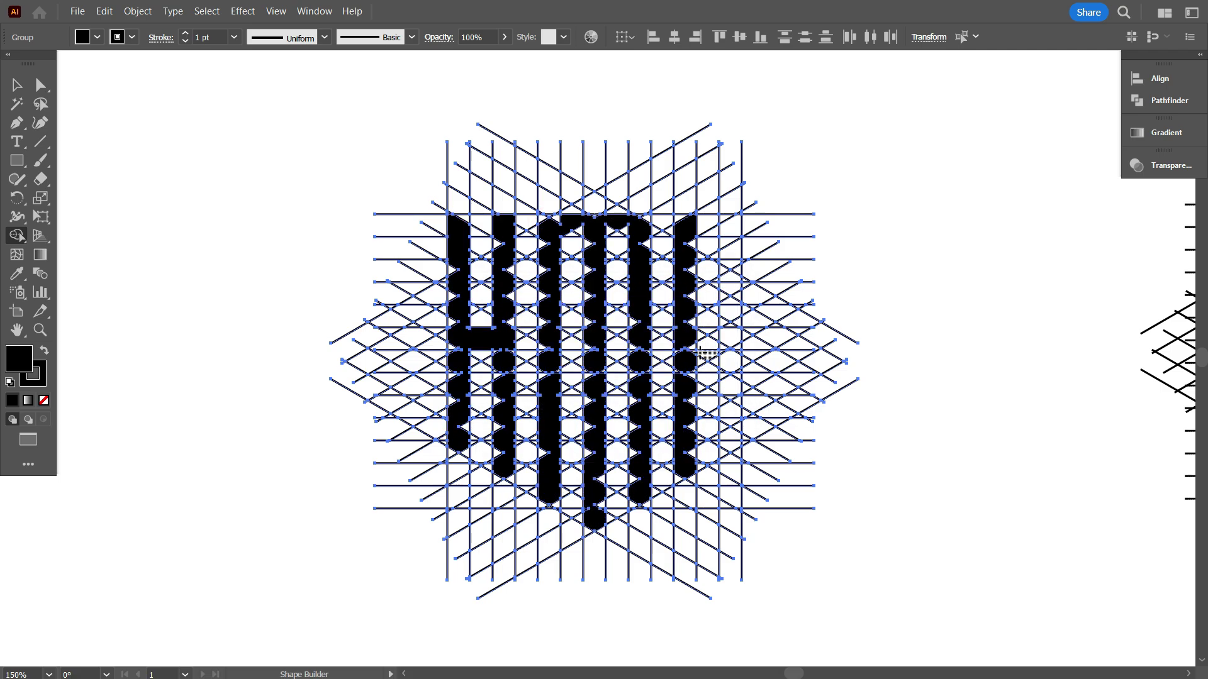
{"action": "mouse_move", "coordinate": [686, 339]}
{"action": "left_mouse_down"}
{"action": "mouse_move", "coordinate": [728, 338]}
{"action": "mouse_move", "coordinate": [730, 409]}
{"action": "mouse_move", "coordinate": [729, 444]}
{"action": "mouse_move", "coordinate": [686, 478]}
{"action": "left_mouse_up"}
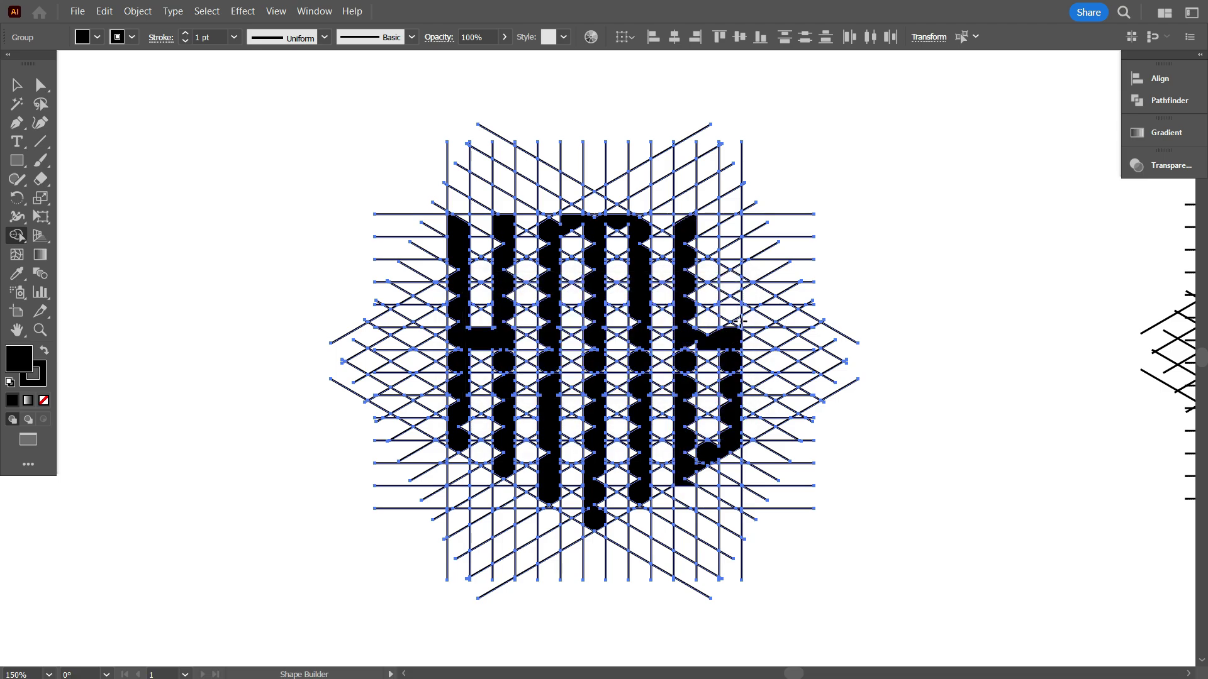
{"action": "left_click_drag", "start_coordinate": [725, 220], "coordinate": [691, 221]}
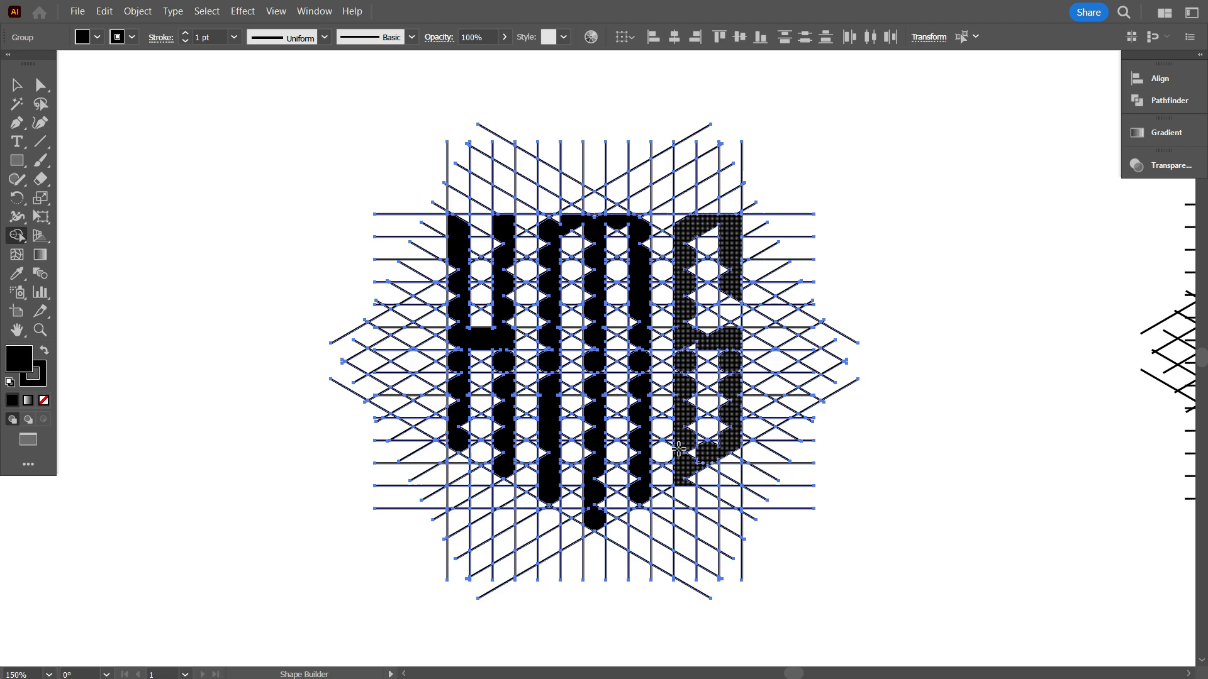
Merge the leftover triangles into the H's two lower legs so their edges run straight and their ends slant
{"action": "scroll", "coordinate": [507, 461], "scroll_direction": "up", "scroll_amount": 5}
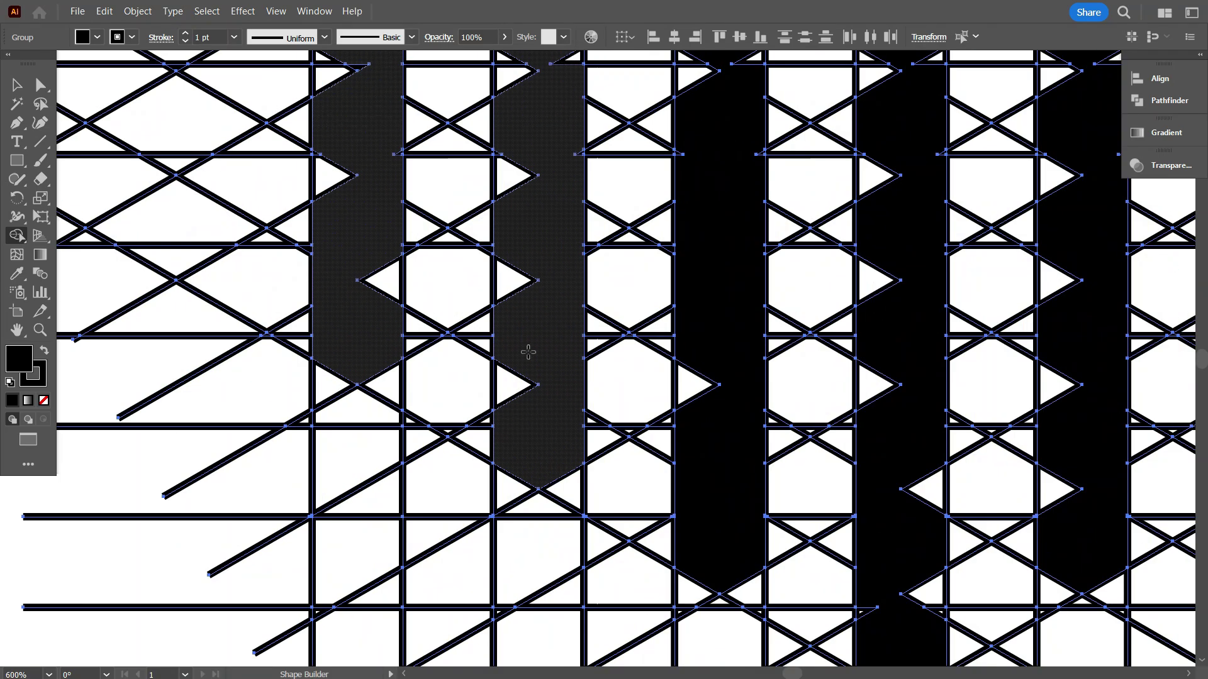
{"action": "mouse_move", "coordinate": [521, 200]}
{"action": "left_mouse_down"}
{"action": "mouse_move", "coordinate": [517, 414]}
{"action": "mouse_move", "coordinate": [566, 494]}
{"action": "left_mouse_up"}
{"action": "scroll", "coordinate": [478, 352], "scroll_direction": "up", "scroll_amount": 1}
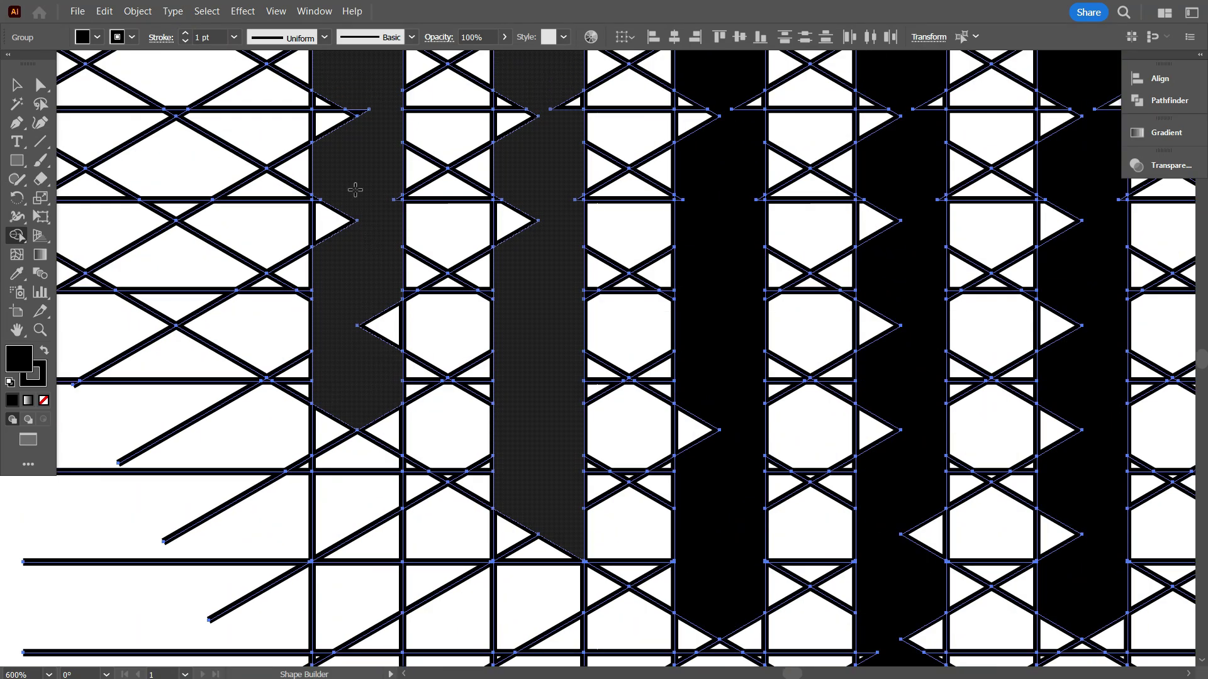
{"action": "mouse_move", "coordinate": [348, 193]}
{"action": "left_mouse_down"}
{"action": "mouse_move", "coordinate": [355, 257]}
{"action": "mouse_move", "coordinate": [386, 432]}
{"action": "left_mouse_up"}
{"action": "scroll", "coordinate": [340, 343], "scroll_direction": "up", "scroll_amount": 4}
{"action": "mouse_move", "coordinate": [340, 344]}
{"action": "left_mouse_down"}
{"action": "mouse_move", "coordinate": [314, 256]}
{"action": "mouse_move", "coordinate": [331, 160]}
{"action": "mouse_move", "coordinate": [363, 206]}
{"action": "left_mouse_up"}
{"action": "scroll", "coordinate": [380, 275], "scroll_direction": "up", "scroll_amount": 3}
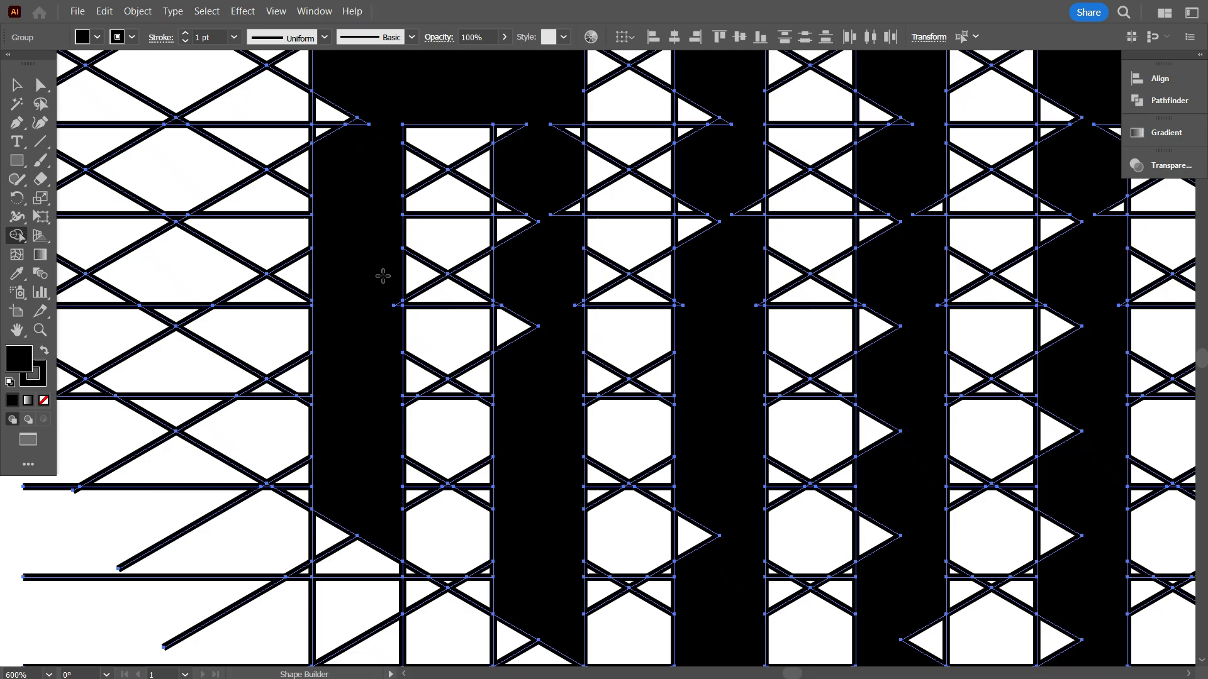
{"action": "left_click_drag", "start_coordinate": [385, 264], "coordinate": [396, 302]}
{"action": "left_click_drag", "start_coordinate": [506, 122], "coordinate": [529, 349]}
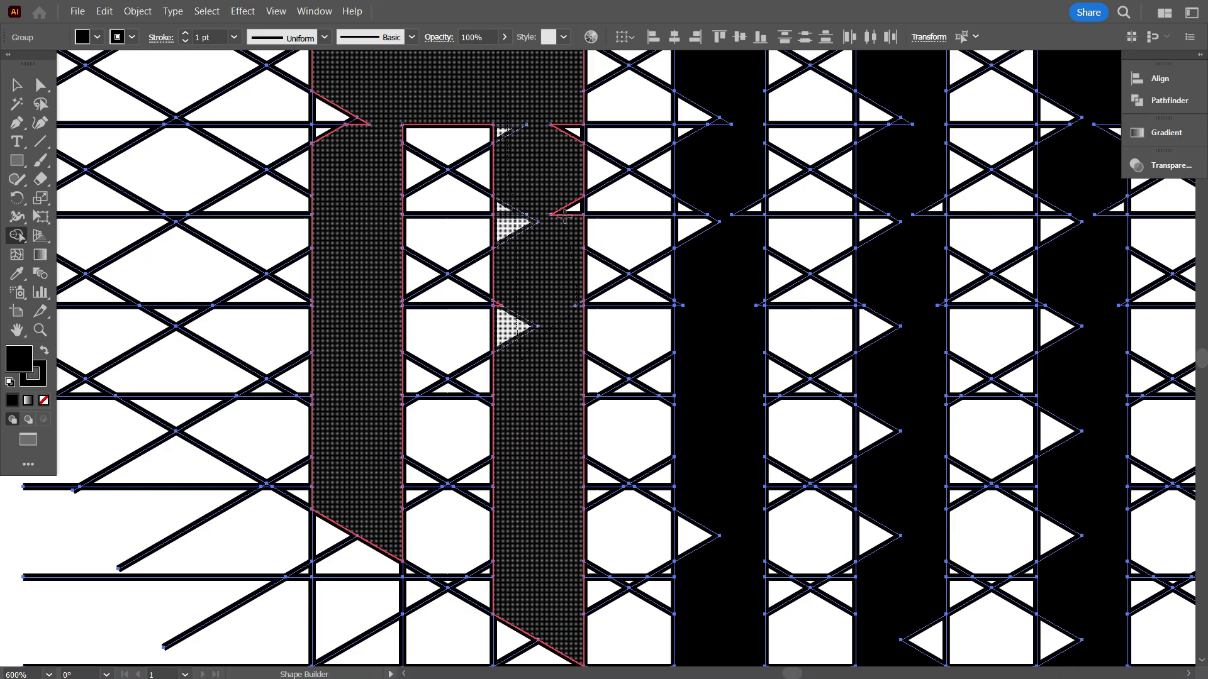
{"action": "left_click_drag", "start_coordinate": [564, 216], "coordinate": [563, 214]}
{"action": "left_click", "coordinate": [351, 115]}
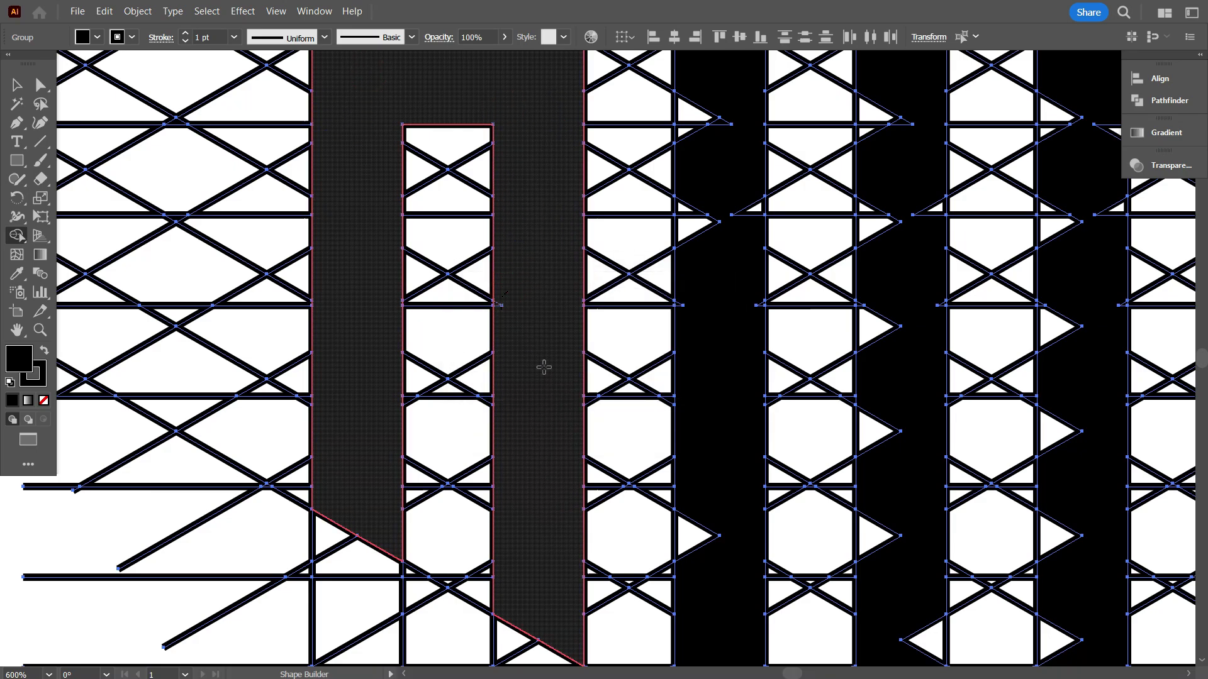
Merge the leftover triangles along the M's first and middle stems into the letter with Shape Builder
{"action": "left_click_drag", "start_coordinate": [695, 535], "coordinate": [690, 184]}
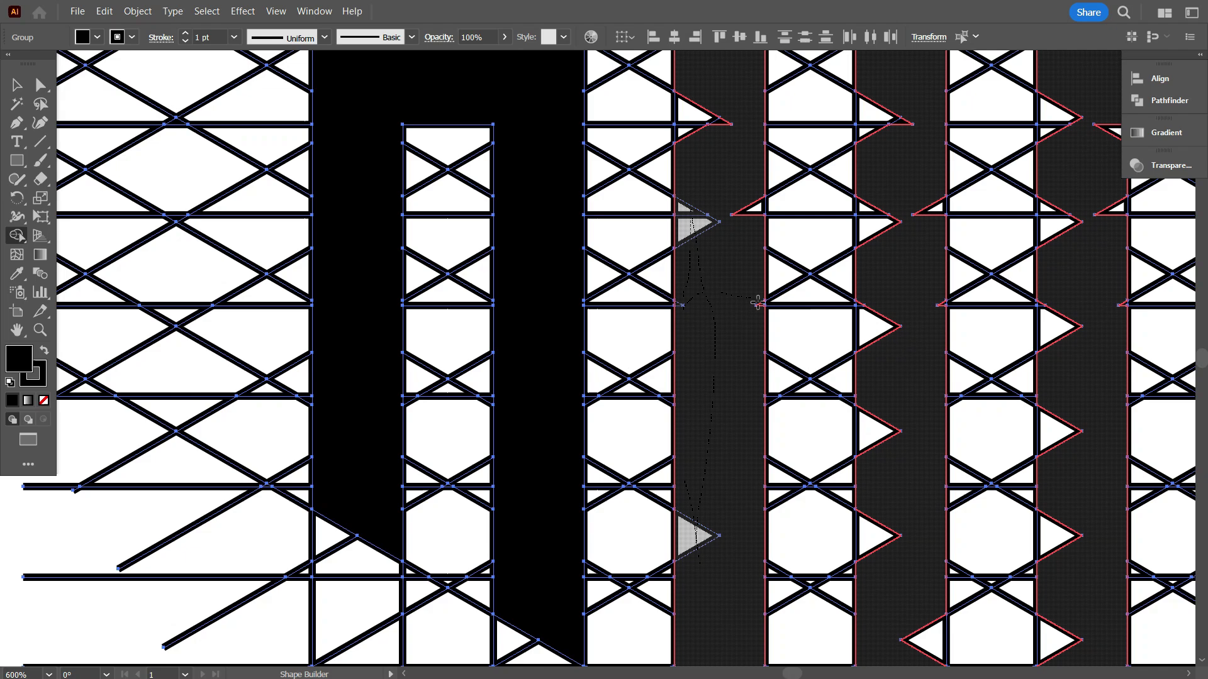
{"action": "left_click_drag", "start_coordinate": [758, 302], "coordinate": [759, 306]}
{"action": "scroll", "coordinate": [760, 314], "scroll_direction": "up", "scroll_amount": 1}
{"action": "mouse_move", "coordinate": [871, 161]}
{"action": "left_mouse_down"}
{"action": "mouse_move", "coordinate": [895, 545]}
{"action": "mouse_move", "coordinate": [886, 615]}
{"action": "left_mouse_up"}
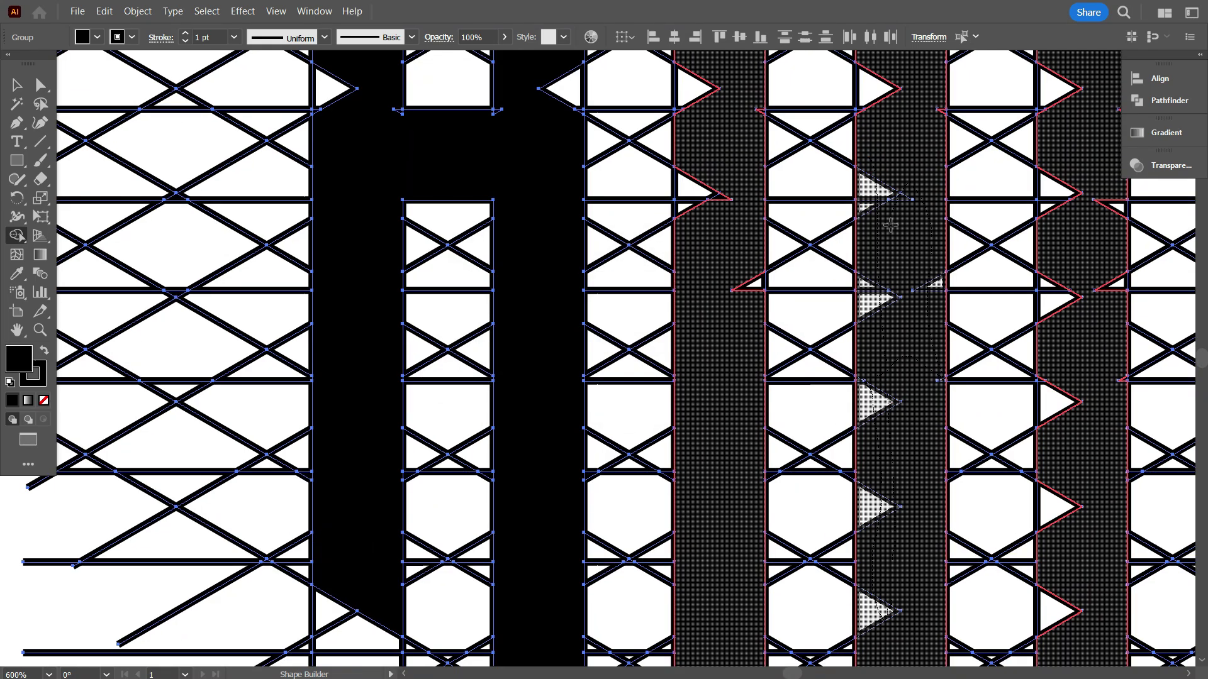
{"action": "left_click_drag", "start_coordinate": [891, 225], "coordinate": [889, 226]}
{"action": "mouse_move", "coordinate": [690, 244]}
{"action": "left_mouse_down"}
{"action": "mouse_move", "coordinate": [736, 305]}
{"action": "mouse_move", "coordinate": [682, 103]}
{"action": "mouse_move", "coordinate": [681, 115]}
{"action": "left_mouse_up"}
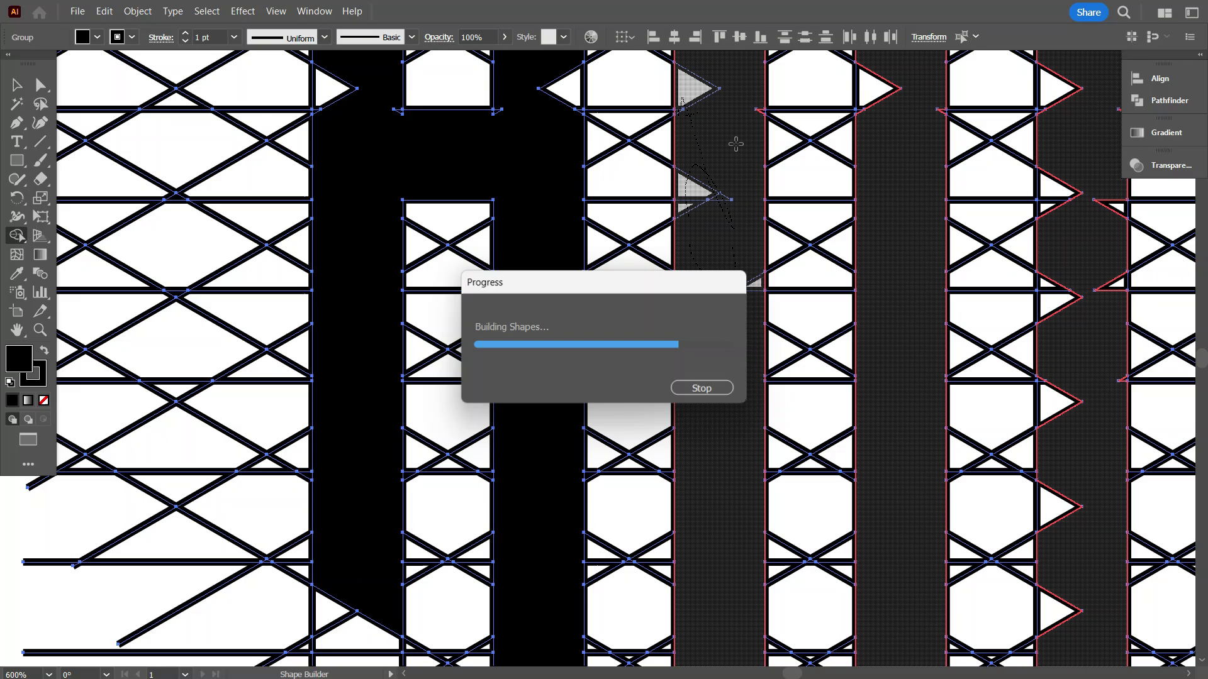
{"action": "scroll", "coordinate": [731, 179], "scroll_direction": "up", "scroll_amount": 3}
{"action": "left_click_drag", "start_coordinate": [727, 214], "coordinate": [697, 149]}
{"action": "scroll", "coordinate": [729, 258], "scroll_direction": "up", "scroll_amount": 2}
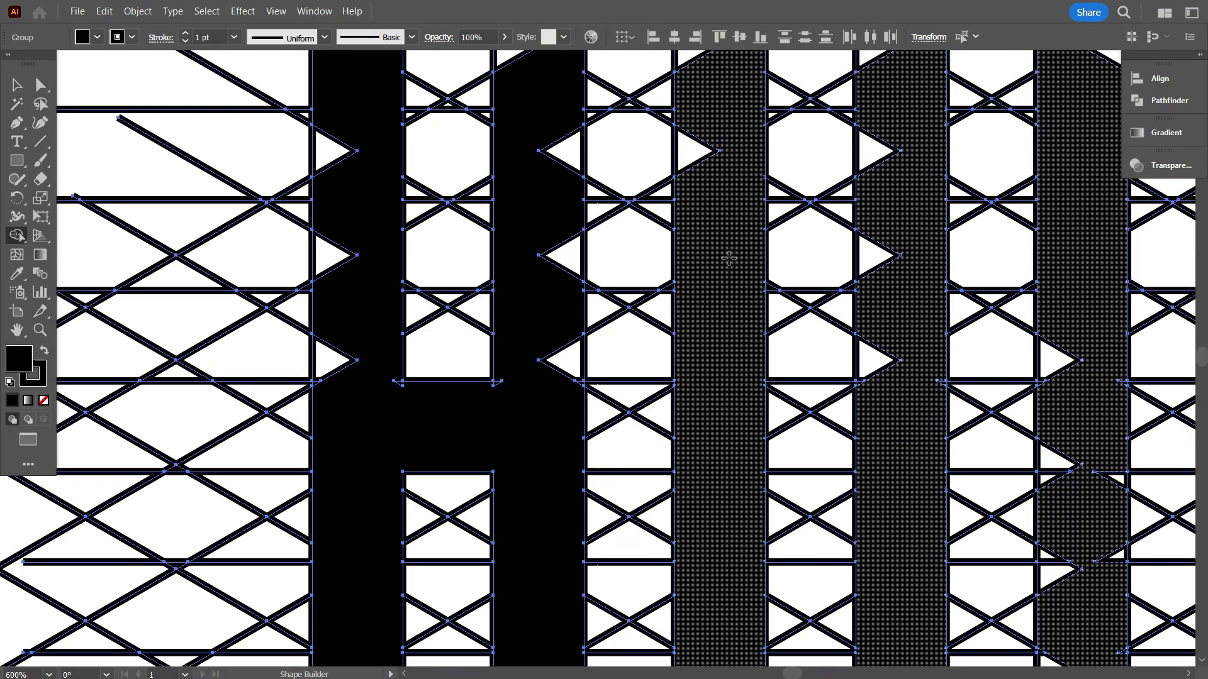
Merge the leftover triangles above the H's crossbar into both of its legs with Shape Builder
{"action": "scroll", "coordinate": [729, 258], "scroll_direction": "up", "scroll_amount": 1}
{"action": "left_click_drag", "start_coordinate": [350, 182], "coordinate": [332, 439]}
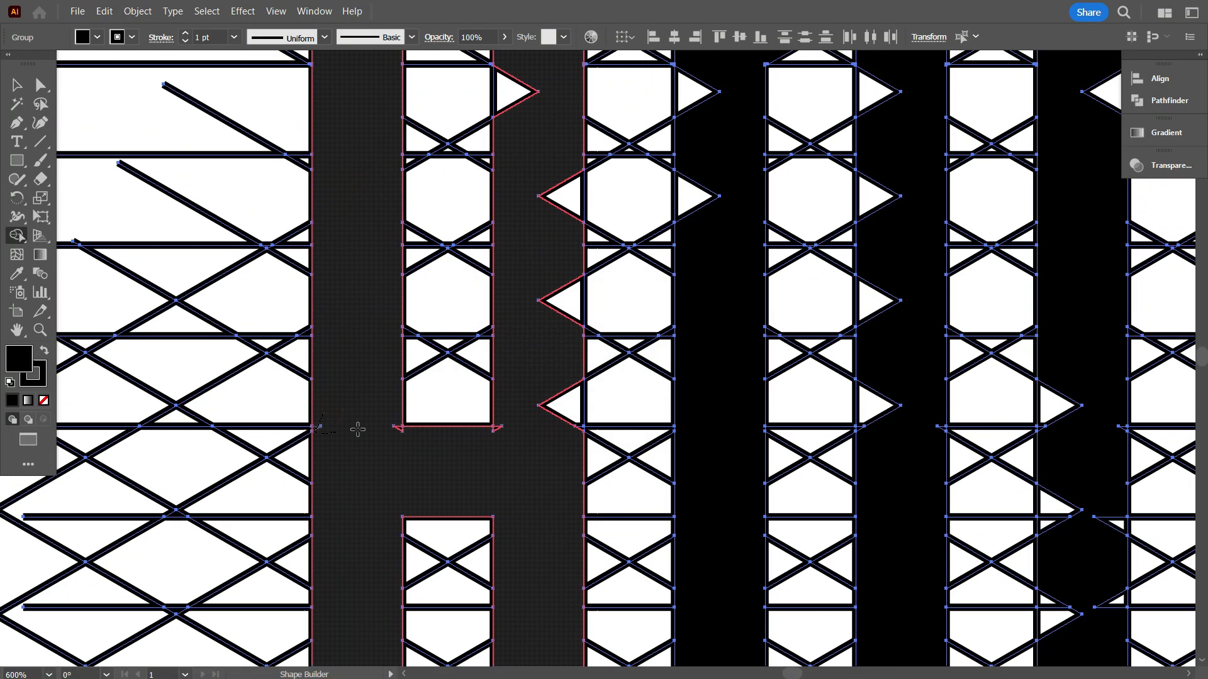
{"action": "mouse_move", "coordinate": [516, 414]}
{"action": "left_mouse_down"}
{"action": "mouse_move", "coordinate": [568, 426]}
{"action": "mouse_move", "coordinate": [546, 437]}
{"action": "left_mouse_up"}
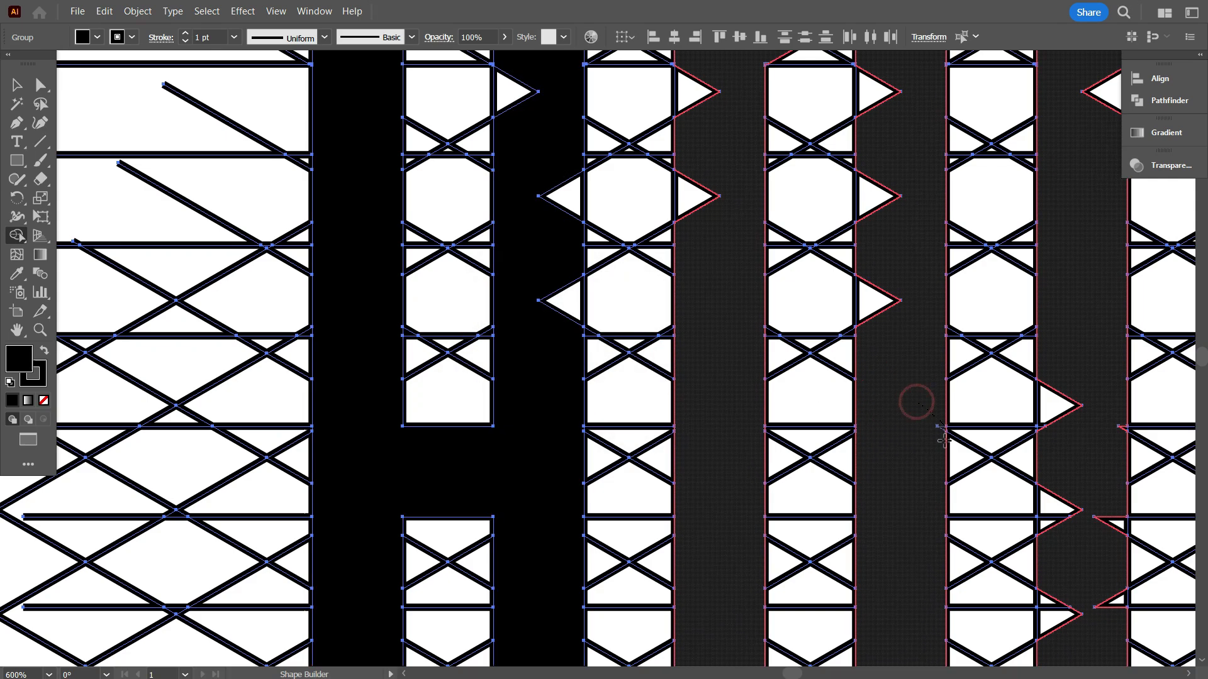
Merge the remaining notches and triangles along the upper part of the M's middle stem into the letter
{"action": "left_click_drag", "start_coordinate": [944, 441], "coordinate": [945, 444]}
{"action": "scroll", "coordinate": [928, 454], "scroll_direction": "up", "scroll_amount": 4}
{"action": "mouse_move", "coordinate": [906, 462]}
{"action": "left_mouse_down"}
{"action": "mouse_move", "coordinate": [881, 424]}
{"action": "mouse_move", "coordinate": [863, 118]}
{"action": "left_mouse_up"}
Merge the leftover triangles at the tops of the H's two legs, undoing one stray merge, so both ends are square
{"action": "scroll", "coordinate": [817, 145], "scroll_direction": "up", "scroll_amount": 4}
{"action": "left_click_drag", "start_coordinate": [720, 149], "coordinate": [726, 98]}
{"action": "key", "text": "ctrl+z"}
{"action": "scroll", "coordinate": [720, 175], "scroll_direction": "down", "scroll_amount": 1}
{"action": "mouse_move", "coordinate": [763, 156]}
{"action": "left_mouse_down"}
{"action": "mouse_move", "coordinate": [605, 165]}
{"action": "mouse_move", "coordinate": [586, 220]}
{"action": "mouse_move", "coordinate": [590, 330]}
{"action": "left_mouse_up"}
{"action": "mouse_move", "coordinate": [466, 203]}
{"action": "left_mouse_down"}
{"action": "mouse_move", "coordinate": [466, 278]}
{"action": "mouse_move", "coordinate": [509, 396]}
{"action": "left_mouse_up"}
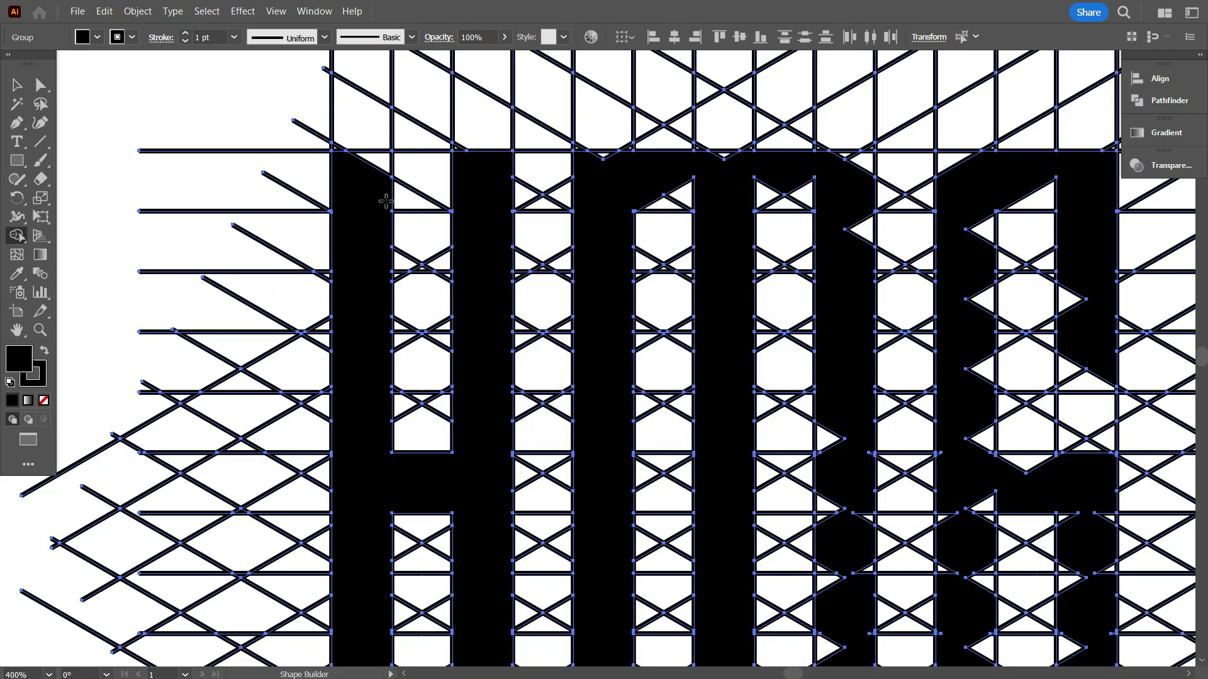
{"action": "left_click_drag", "start_coordinate": [382, 192], "coordinate": [372, 163]}
Merge the leftover pieces around the M's top bar and down its last stem to straighten their edges
{"action": "left_click_drag", "start_coordinate": [725, 160], "coordinate": [643, 155]}
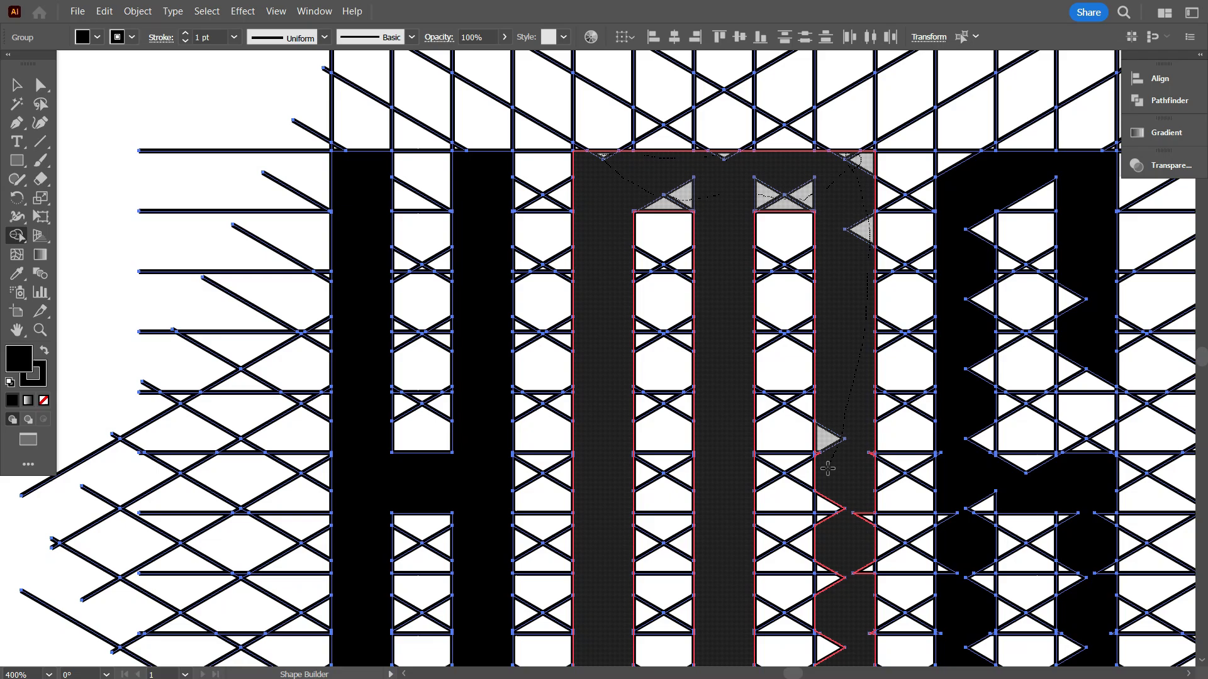
{"action": "left_click_drag", "start_coordinate": [827, 469], "coordinate": [827, 472]}
{"action": "mouse_move", "coordinate": [837, 615]}
{"action": "left_mouse_down"}
{"action": "mouse_move", "coordinate": [838, 450]}
{"action": "mouse_move", "coordinate": [636, 417]}
{"action": "left_mouse_up"}
{"action": "left_click_drag", "start_coordinate": [624, 277], "coordinate": [630, 386]}
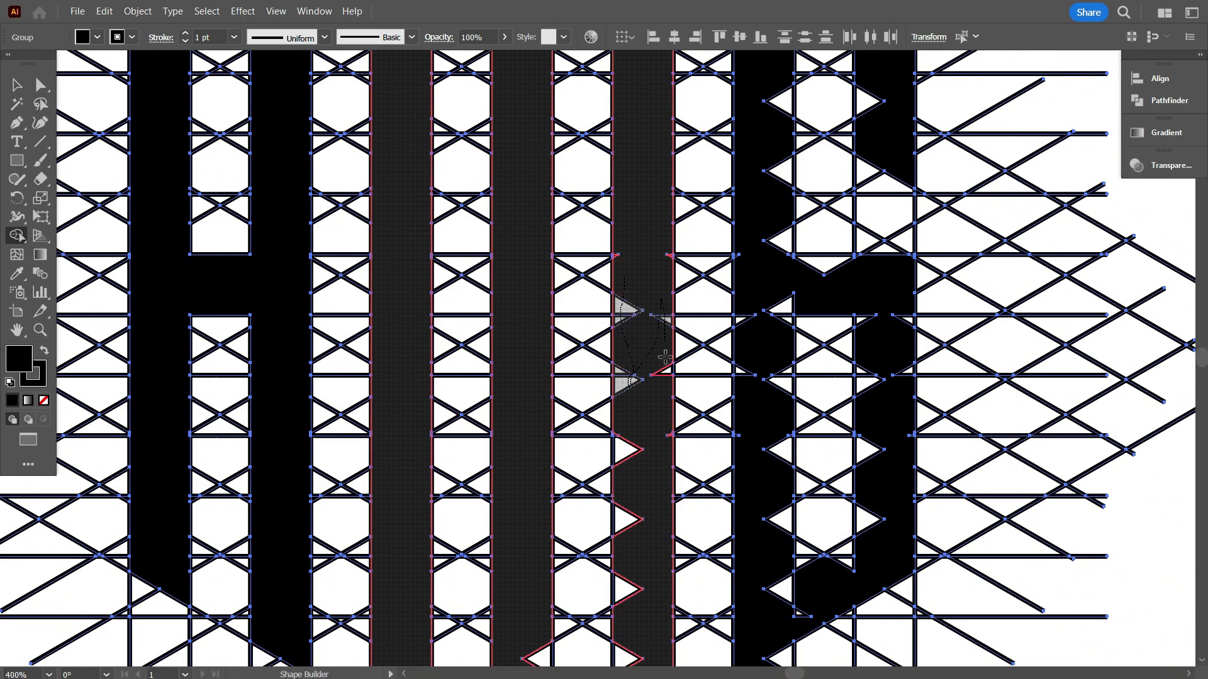
{"action": "mouse_move", "coordinate": [622, 449]}
{"action": "left_mouse_down"}
{"action": "mouse_move", "coordinate": [625, 609]}
{"action": "mouse_move", "coordinate": [655, 576]}
{"action": "left_mouse_up"}
Merge the remaining triangles near the lower ends of the M's last and middle stems into the letter
{"action": "scroll", "coordinate": [655, 575], "scroll_direction": "down", "scroll_amount": 2}
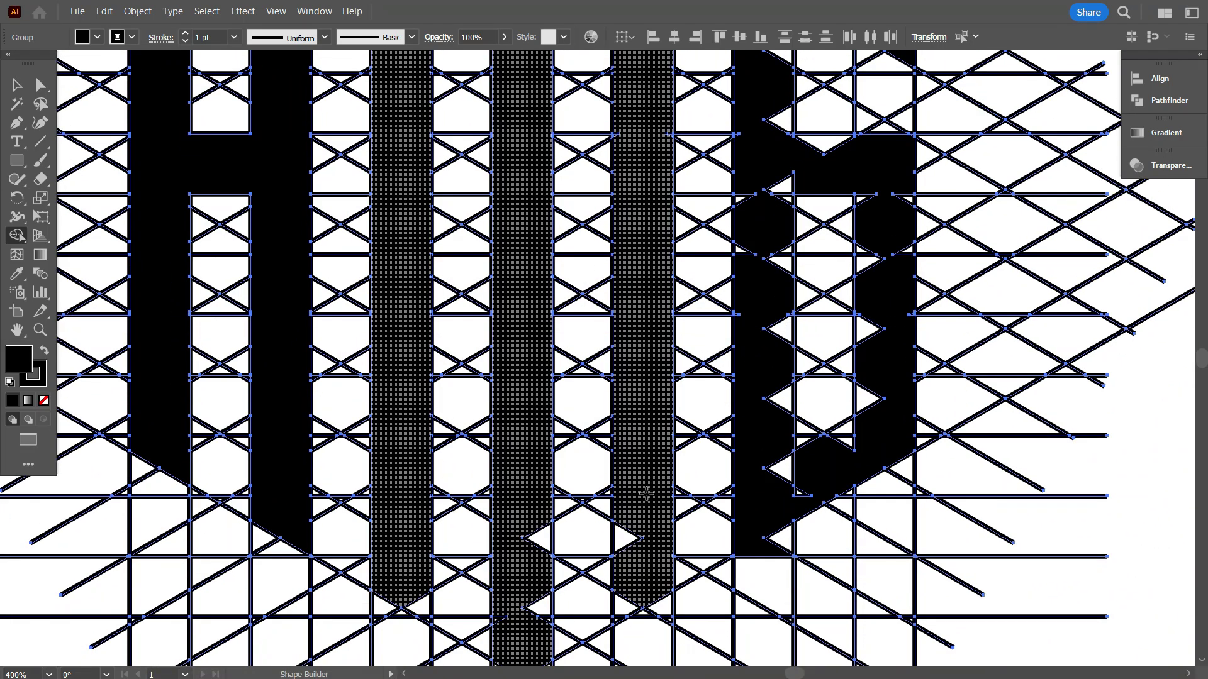
{"action": "left_click_drag", "start_coordinate": [637, 491], "coordinate": [623, 544]}
{"action": "scroll", "coordinate": [624, 544], "scroll_direction": "down", "scroll_amount": 1}
{"action": "left_click_drag", "start_coordinate": [544, 437], "coordinate": [536, 493]}
{"action": "left_click_drag", "start_coordinate": [518, 573], "coordinate": [497, 558]}
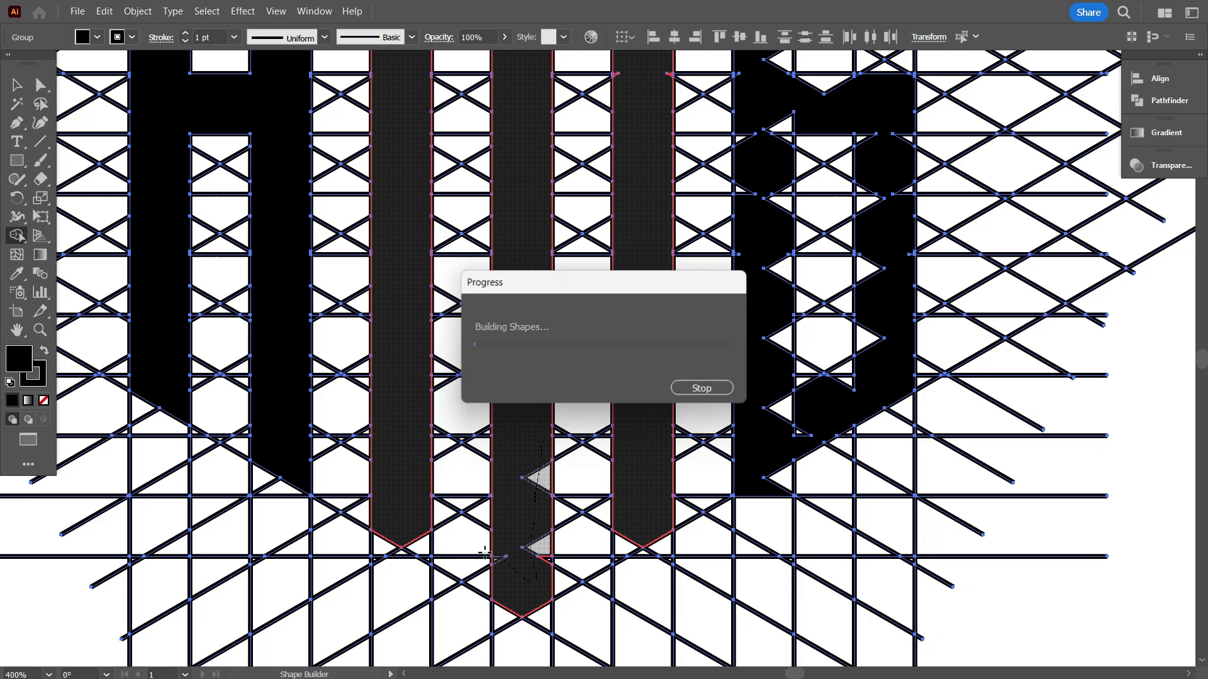
Merge the small cells at the tips of the M's three stems so the outer ends slant and the middle one is pointed
{"action": "left_click_drag", "start_coordinate": [402, 510], "coordinate": [418, 553]}
{"action": "scroll", "coordinate": [416, 577], "scroll_direction": "up", "scroll_amount": 3}
{"action": "left_click_drag", "start_coordinate": [440, 479], "coordinate": [450, 525]}
{"action": "scroll", "coordinate": [444, 524], "scroll_direction": "down", "scroll_amount": 2}
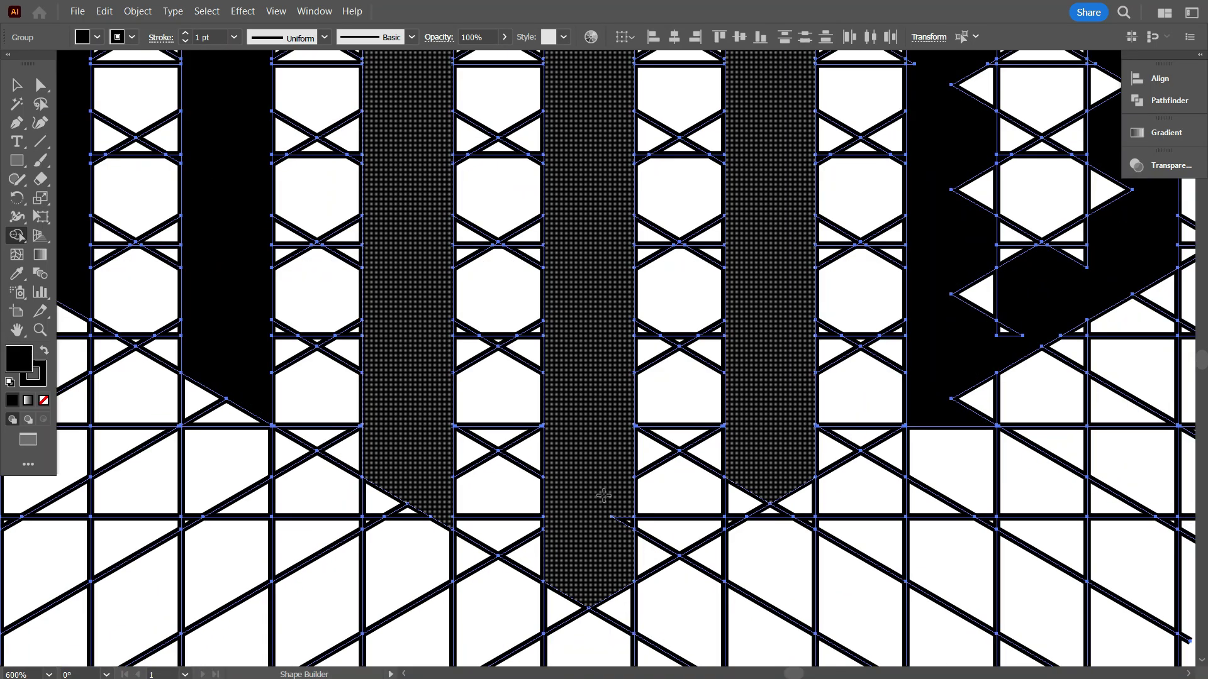
{"action": "left_click_drag", "start_coordinate": [605, 498], "coordinate": [623, 523]}
{"action": "scroll", "coordinate": [601, 559], "scroll_direction": "down", "scroll_amount": 1}
{"action": "left_click_drag", "start_coordinate": [704, 500], "coordinate": [690, 534]}
{"action": "scroll", "coordinate": [692, 526], "scroll_direction": "up", "scroll_amount": 2}
{"action": "scroll", "coordinate": [691, 525], "scroll_direction": "down", "scroll_amount": 3}
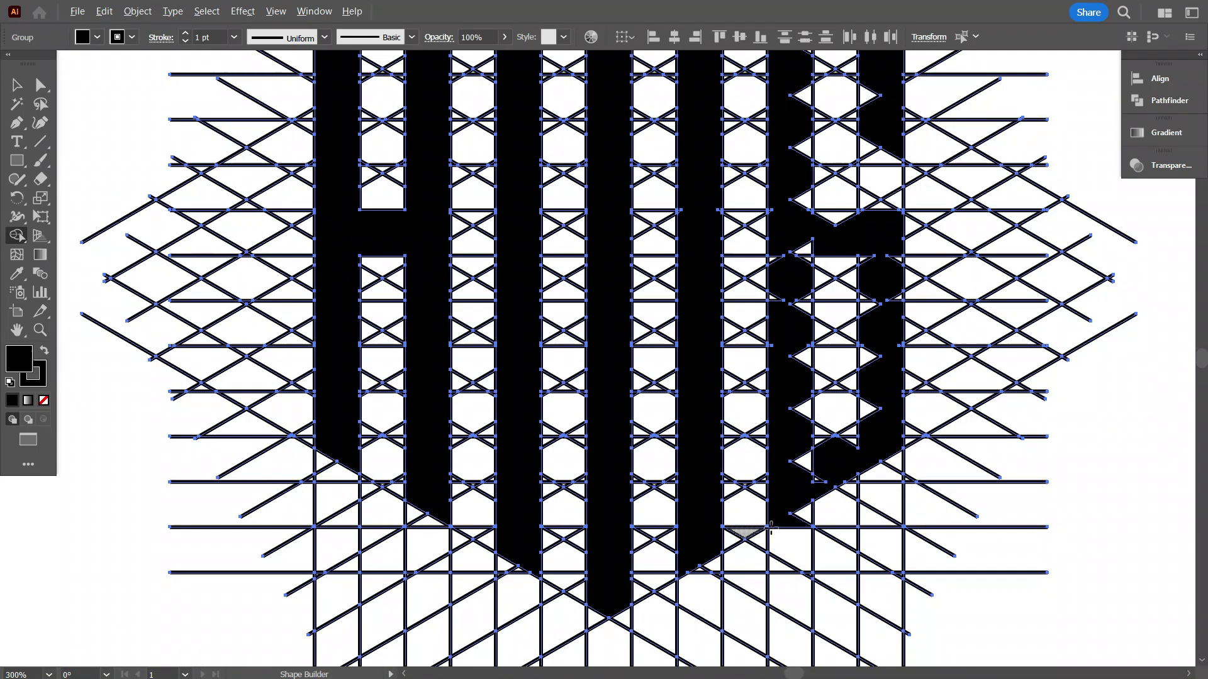
Merge the triangles along the inner edge of the G's diagonal base into the letter to straighten it
{"action": "scroll", "coordinate": [698, 459], "scroll_direction": "up", "scroll_amount": 5}
{"action": "left_click", "coordinate": [553, 466]}
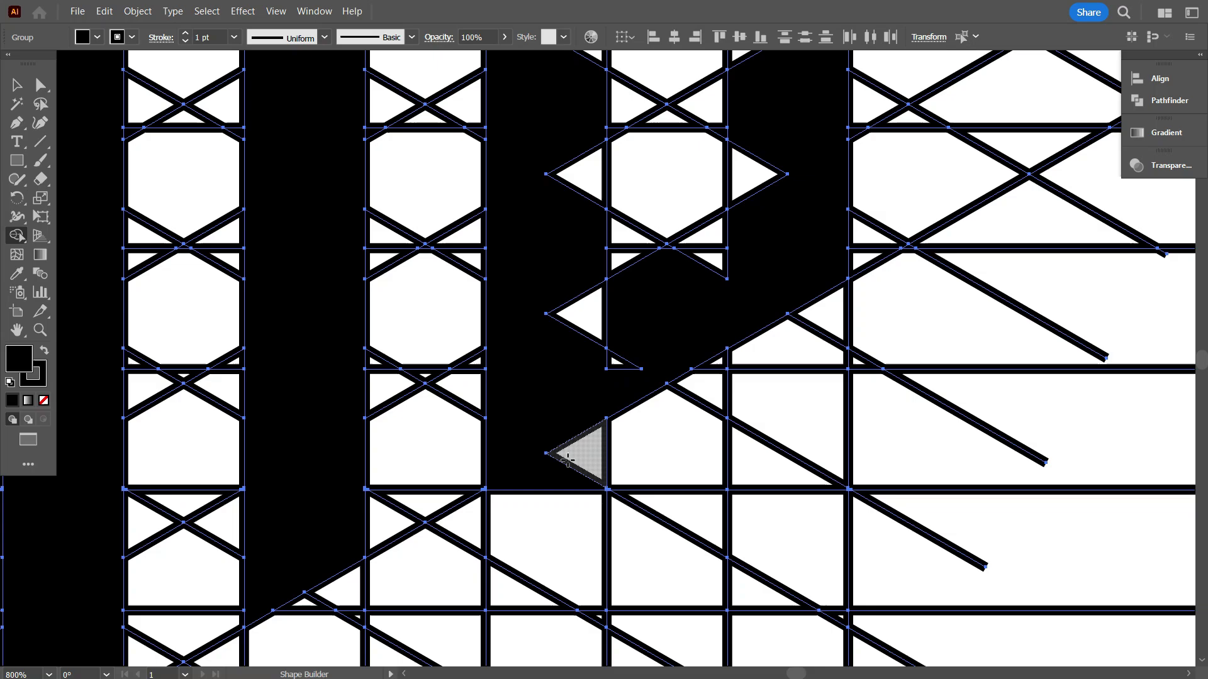
{"action": "scroll", "coordinate": [576, 454], "scroll_direction": "down", "scroll_amount": 1}
{"action": "scroll", "coordinate": [585, 451], "scroll_direction": "down", "scroll_amount": 3}
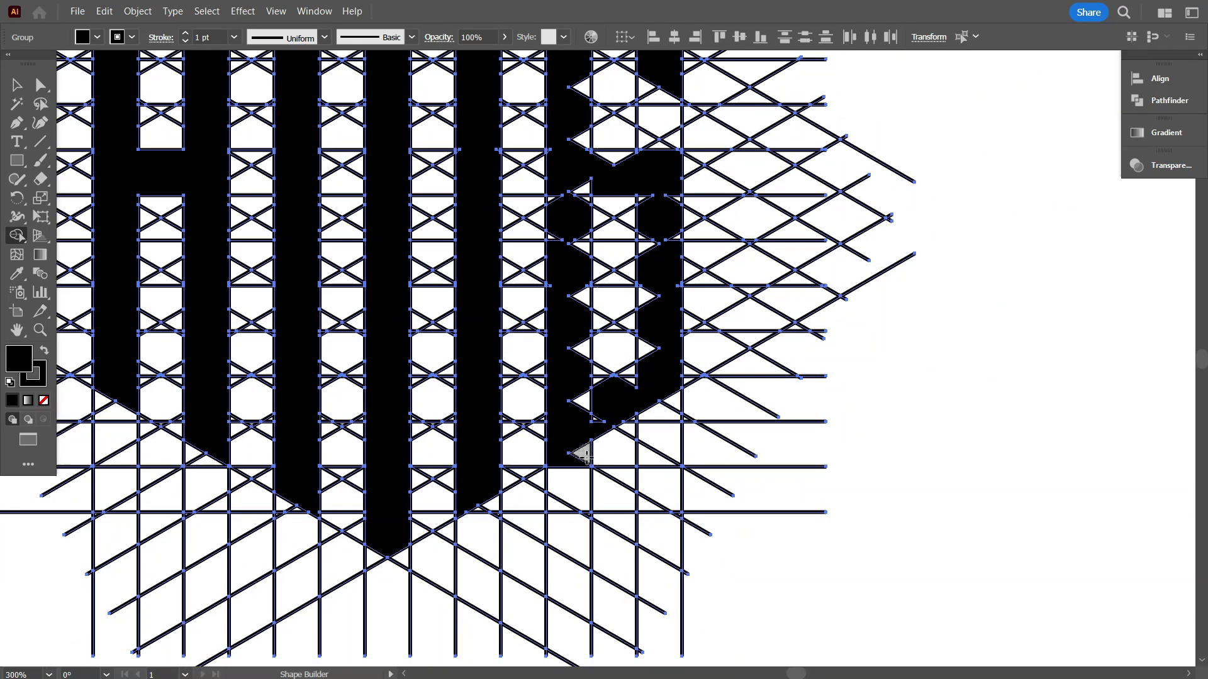
{"action": "scroll", "coordinate": [642, 389], "scroll_direction": "up", "scroll_amount": 3}
{"action": "scroll", "coordinate": [642, 385], "scroll_direction": "up", "scroll_amount": 1}
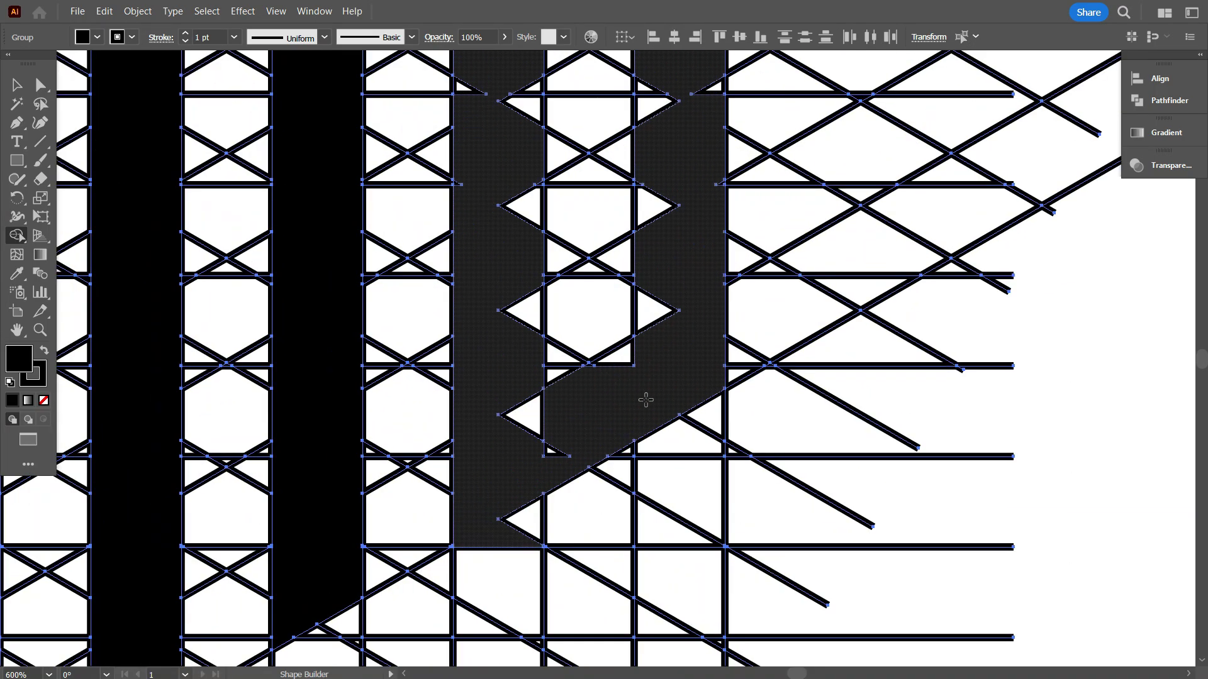
{"action": "mouse_move", "coordinate": [627, 399]}
{"action": "left_mouse_down"}
{"action": "mouse_move", "coordinate": [623, 372]}
{"action": "mouse_move", "coordinate": [626, 398]}
{"action": "mouse_move", "coordinate": [590, 365]}
{"action": "mouse_move", "coordinate": [533, 413]}
{"action": "mouse_move", "coordinate": [496, 419]}
{"action": "left_mouse_up"}
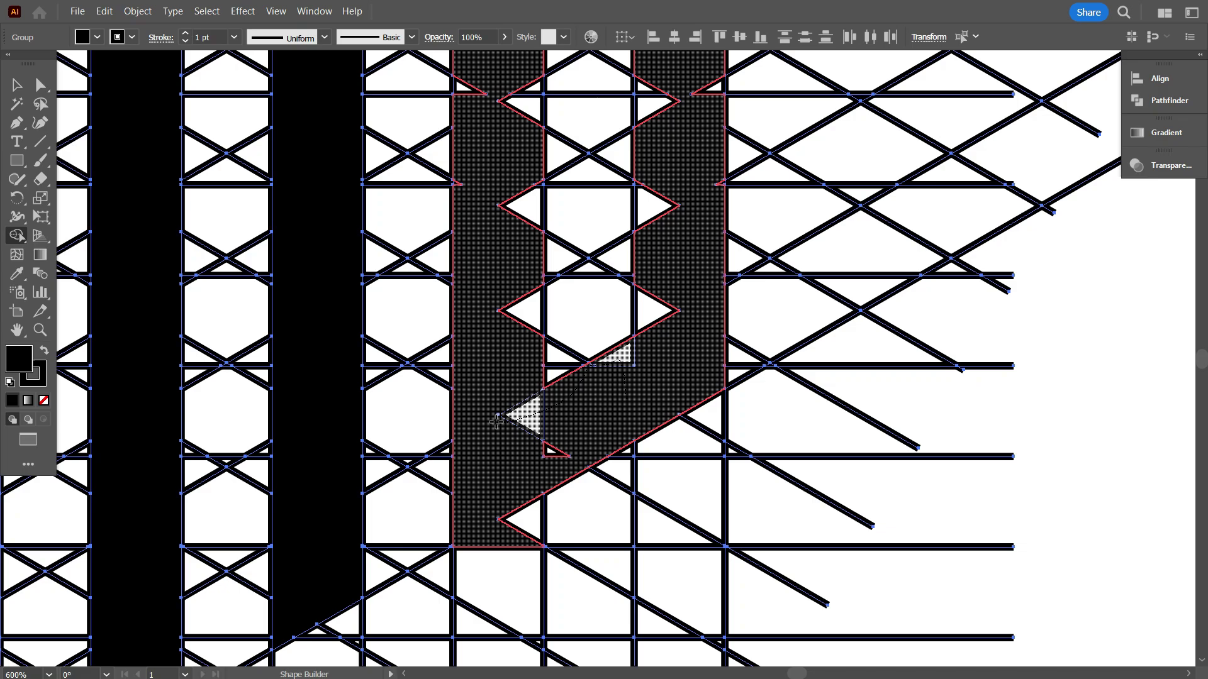
{"action": "left_click_drag", "start_coordinate": [560, 447], "coordinate": [554, 452]}
Merge the leftover triangles along both lower vertical sides of the G so the lower opening has straight edges
{"action": "scroll", "coordinate": [553, 456], "scroll_direction": "up", "scroll_amount": 1}
{"action": "mouse_move", "coordinate": [508, 394]}
{"action": "left_mouse_down"}
{"action": "mouse_move", "coordinate": [525, 293]}
{"action": "mouse_move", "coordinate": [518, 193]}
{"action": "mouse_move", "coordinate": [465, 184]}
{"action": "mouse_move", "coordinate": [478, 267]}
{"action": "mouse_move", "coordinate": [521, 116]}
{"action": "mouse_move", "coordinate": [532, 299]}
{"action": "left_mouse_up"}
{"action": "scroll", "coordinate": [517, 211], "scroll_direction": "up", "scroll_amount": 3}
{"action": "left_click_drag", "start_coordinate": [477, 352], "coordinate": [478, 354]}
{"action": "left_click_drag", "start_coordinate": [707, 310], "coordinate": [719, 367]}
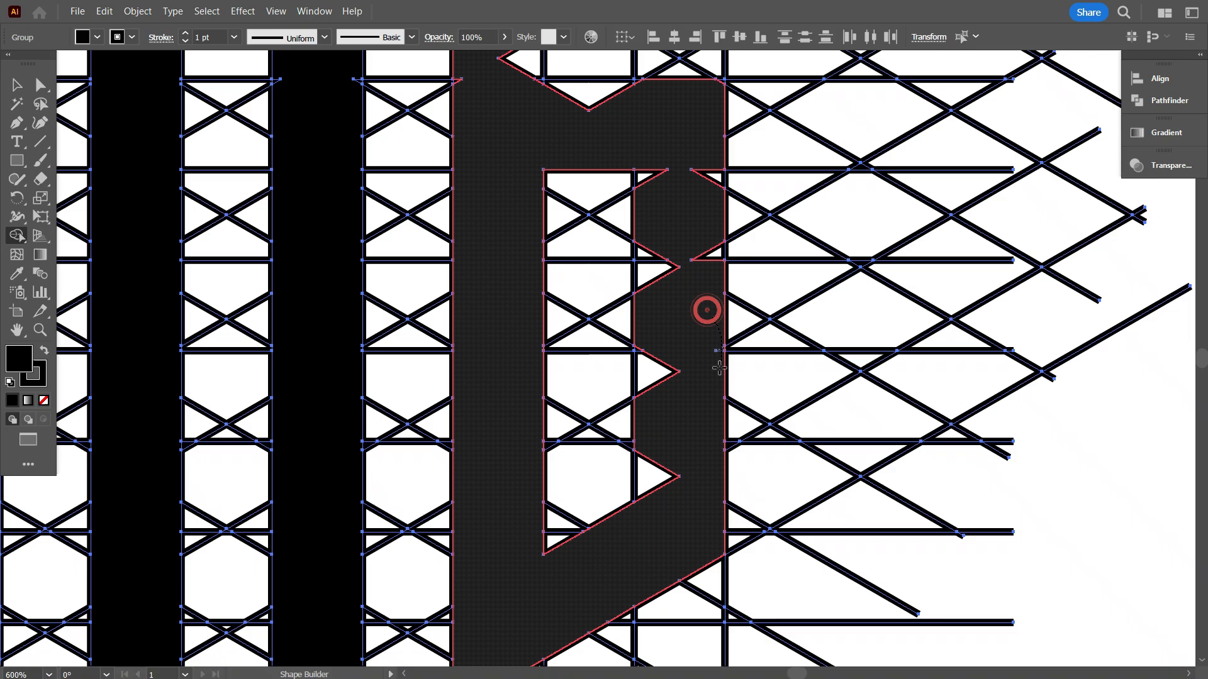
{"action": "left_click_drag", "start_coordinate": [641, 339], "coordinate": [664, 483]}
{"action": "scroll", "coordinate": [695, 447], "scroll_direction": "up", "scroll_amount": 2}
{"action": "left_click_drag", "start_coordinate": [673, 428], "coordinate": [652, 225]}
{"action": "left_click_drag", "start_coordinate": [676, 223], "coordinate": [707, 319]}
Merge the leftover slivers and triangles around the G's crossbar and its junction with the left stem
{"action": "scroll", "coordinate": [711, 313], "scroll_direction": "up", "scroll_amount": 4}
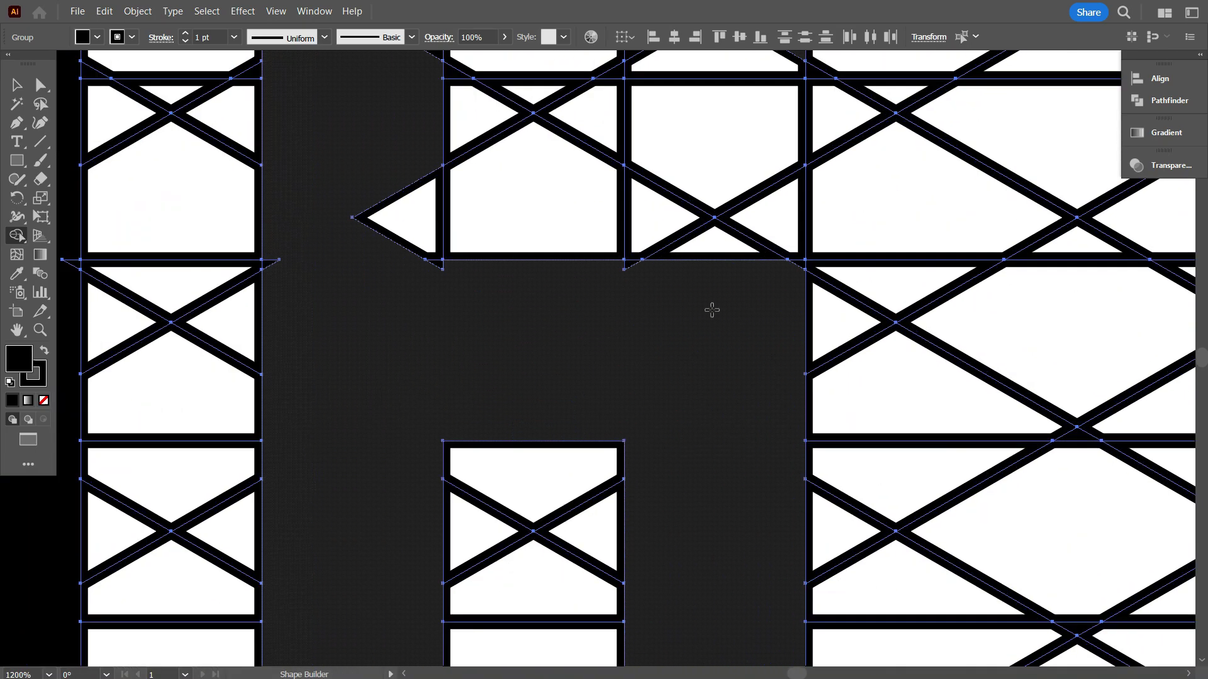
{"action": "left_click_drag", "start_coordinate": [785, 289], "coordinate": [832, 239]}
{"action": "left_click_drag", "start_coordinate": [617, 278], "coordinate": [494, 238]}
{"action": "scroll", "coordinate": [603, 306], "scroll_direction": "down", "scroll_amount": 3}
{"action": "mouse_move", "coordinate": [572, 319]}
{"action": "left_mouse_down"}
{"action": "mouse_move", "coordinate": [445, 283]}
{"action": "mouse_move", "coordinate": [367, 238]}
{"action": "mouse_move", "coordinate": [338, 300]}
{"action": "left_mouse_up"}
{"action": "scroll", "coordinate": [336, 300], "scroll_direction": "up", "scroll_amount": 2}
{"action": "mouse_move", "coordinate": [111, 301]}
{"action": "left_mouse_down"}
{"action": "mouse_move", "coordinate": [92, 353]}
{"action": "mouse_move", "coordinate": [166, 327]}
{"action": "mouse_move", "coordinate": [191, 344]}
{"action": "left_mouse_up"}
Merge the leftover triangles in the G's upper left stem, short right arm and top bar to square them off
{"action": "scroll", "coordinate": [339, 356], "scroll_direction": "up", "scroll_amount": 8}
{"action": "left_click_drag", "start_coordinate": [385, 370], "coordinate": [396, 157]}
{"action": "scroll", "coordinate": [641, 361], "scroll_direction": "up", "scroll_amount": 4}
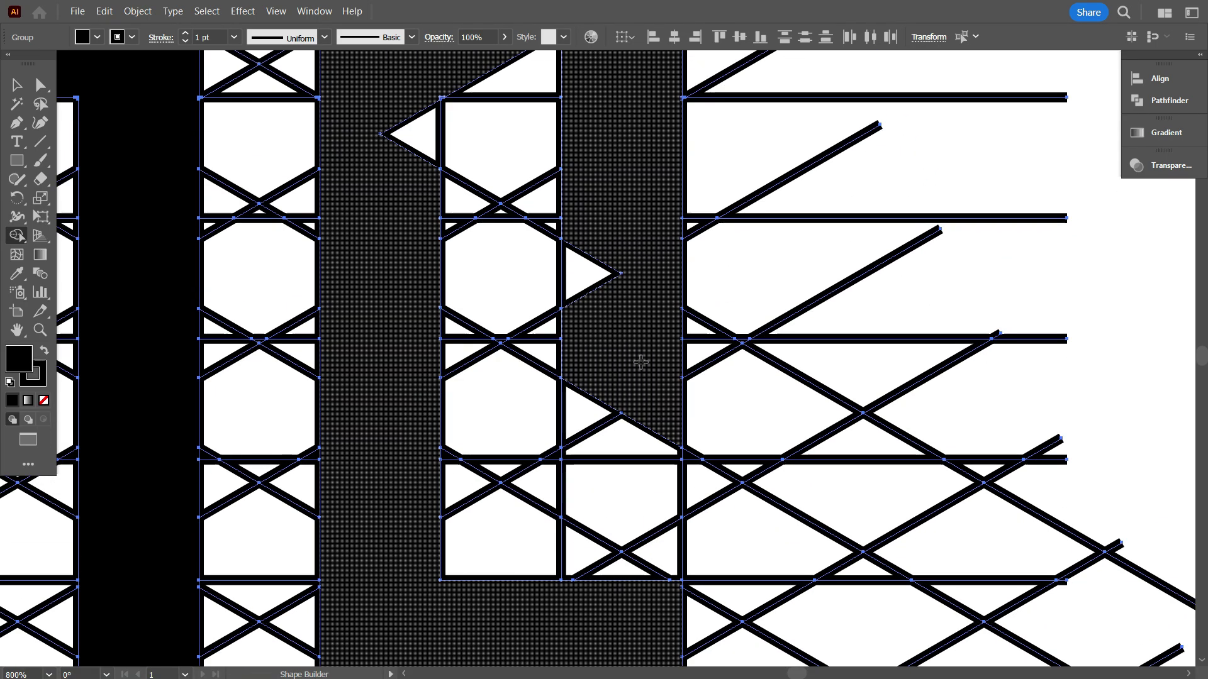
{"action": "mouse_move", "coordinate": [653, 374]}
{"action": "left_mouse_down"}
{"action": "mouse_move", "coordinate": [606, 433]}
{"action": "mouse_move", "coordinate": [579, 384]}
{"action": "mouse_move", "coordinate": [579, 207]}
{"action": "left_mouse_up"}
{"action": "scroll", "coordinate": [576, 208], "scroll_direction": "up", "scroll_amount": 4}
{"action": "mouse_move", "coordinate": [396, 176]}
{"action": "left_mouse_down"}
{"action": "mouse_move", "coordinate": [404, 277]}
{"action": "mouse_move", "coordinate": [573, 207]}
{"action": "left_mouse_up"}
{"action": "scroll", "coordinate": [402, 251], "scroll_direction": "up", "scroll_amount": 4}
{"action": "scroll", "coordinate": [568, 229], "scroll_direction": "down", "scroll_amount": 5}
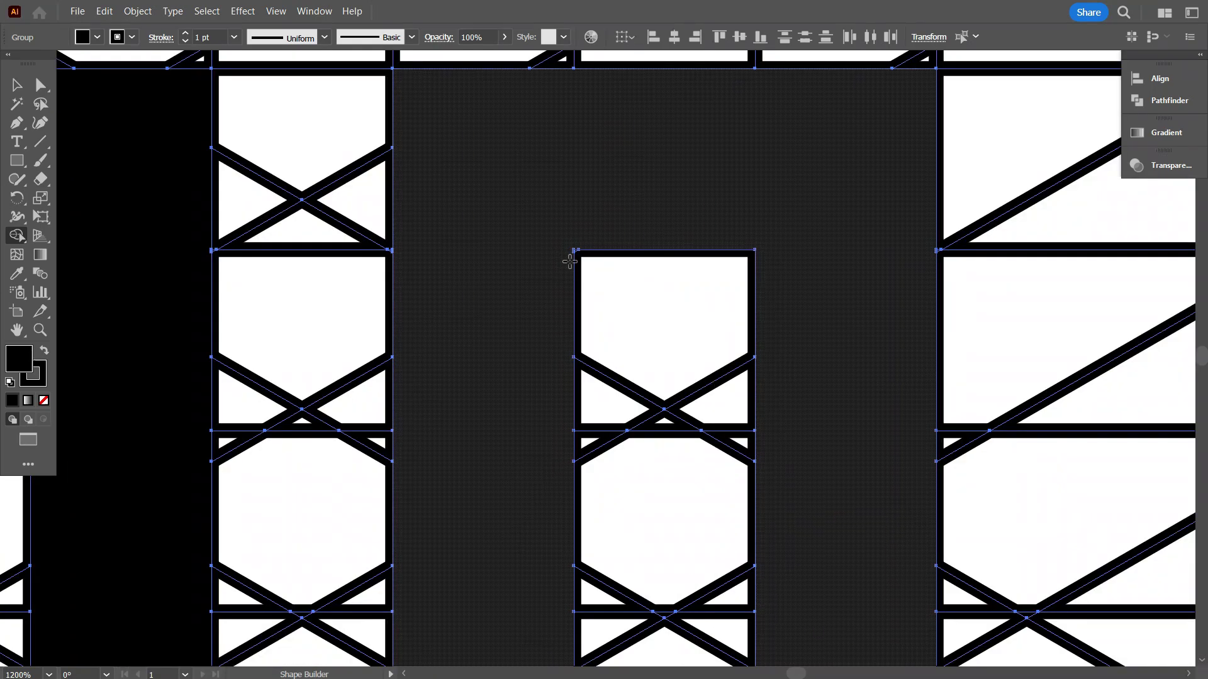
{"action": "scroll", "coordinate": [694, 258], "scroll_direction": "down", "scroll_amount": 1}
{"action": "scroll", "coordinate": [694, 258], "scroll_direction": "down", "scroll_amount": 1}
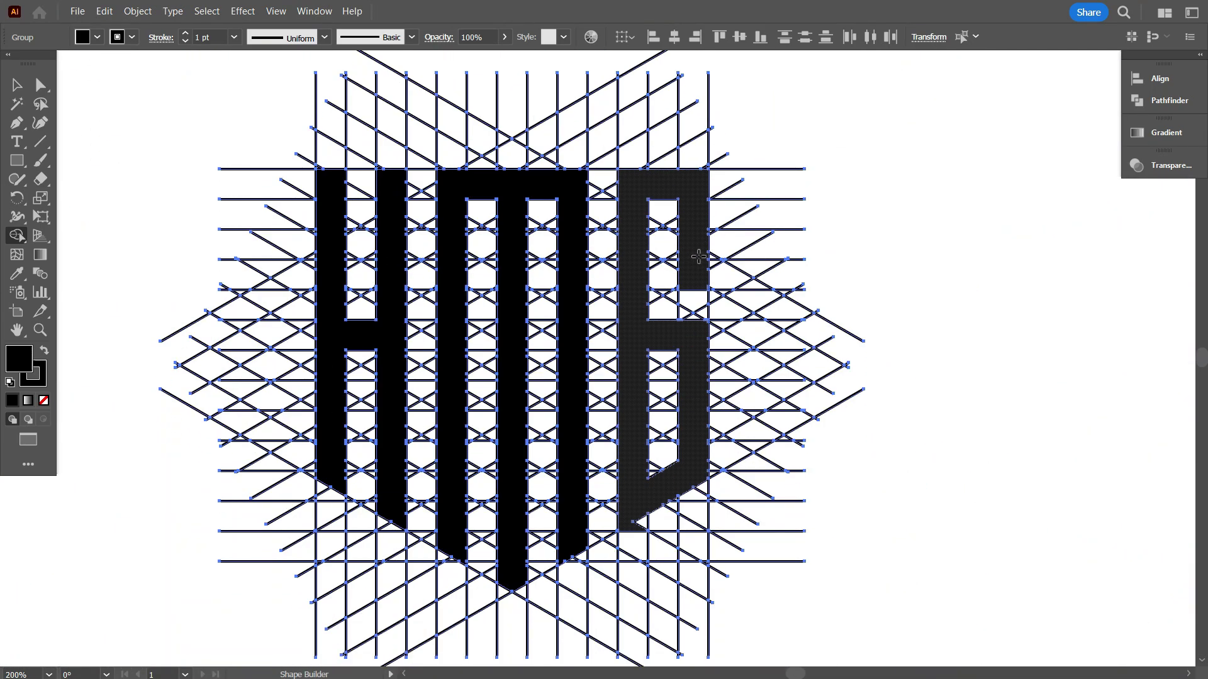
Leave Shape Builder and ungroup the vertical line group that contains the G
{"action": "scroll", "coordinate": [440, 252], "scroll_direction": "down", "scroll_amount": 2}
{"action": "left_click", "coordinate": [15, 85]}
{"action": "left_click", "coordinate": [128, 184]}
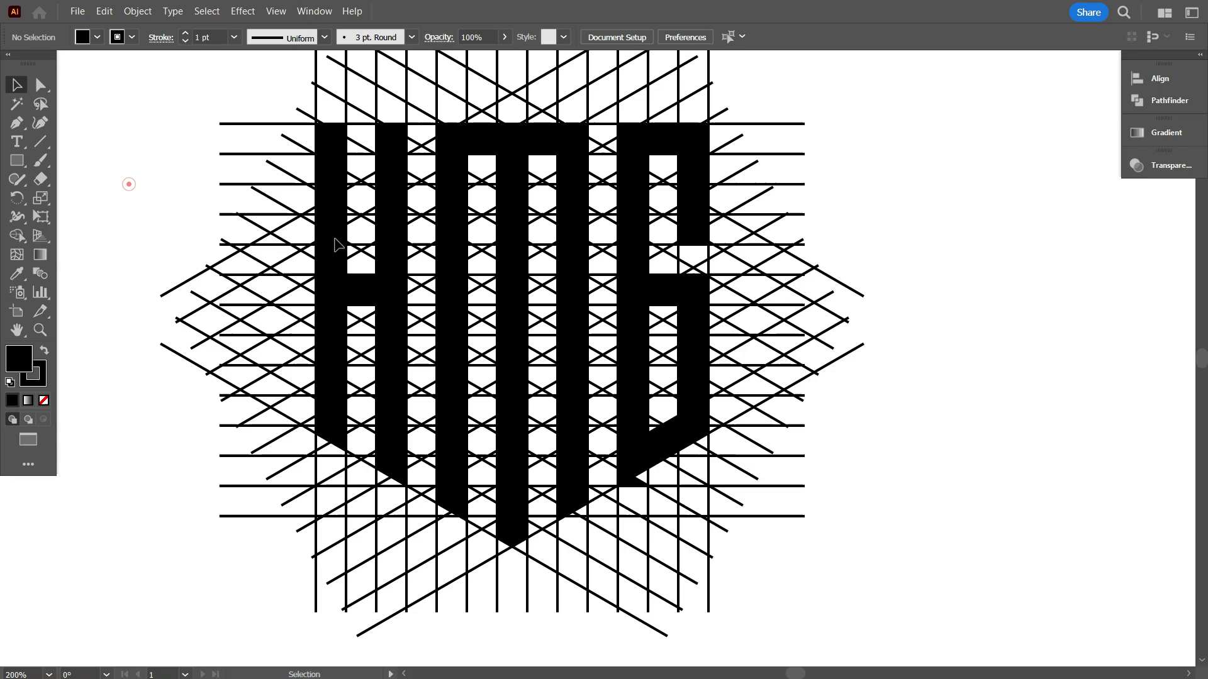
{"action": "scroll", "coordinate": [488, 289], "scroll_direction": "down", "scroll_amount": 1}
{"action": "scroll", "coordinate": [642, 425], "scroll_direction": "up", "scroll_amount": 1}
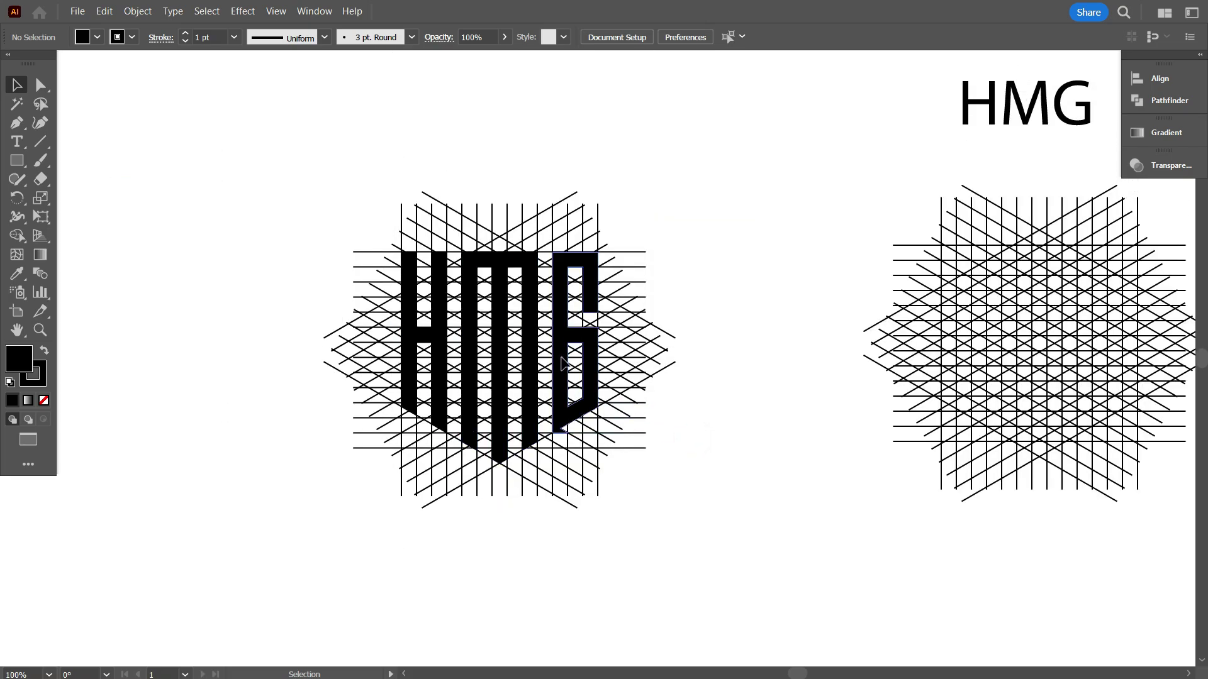
{"action": "left_click", "coordinate": [562, 362]}
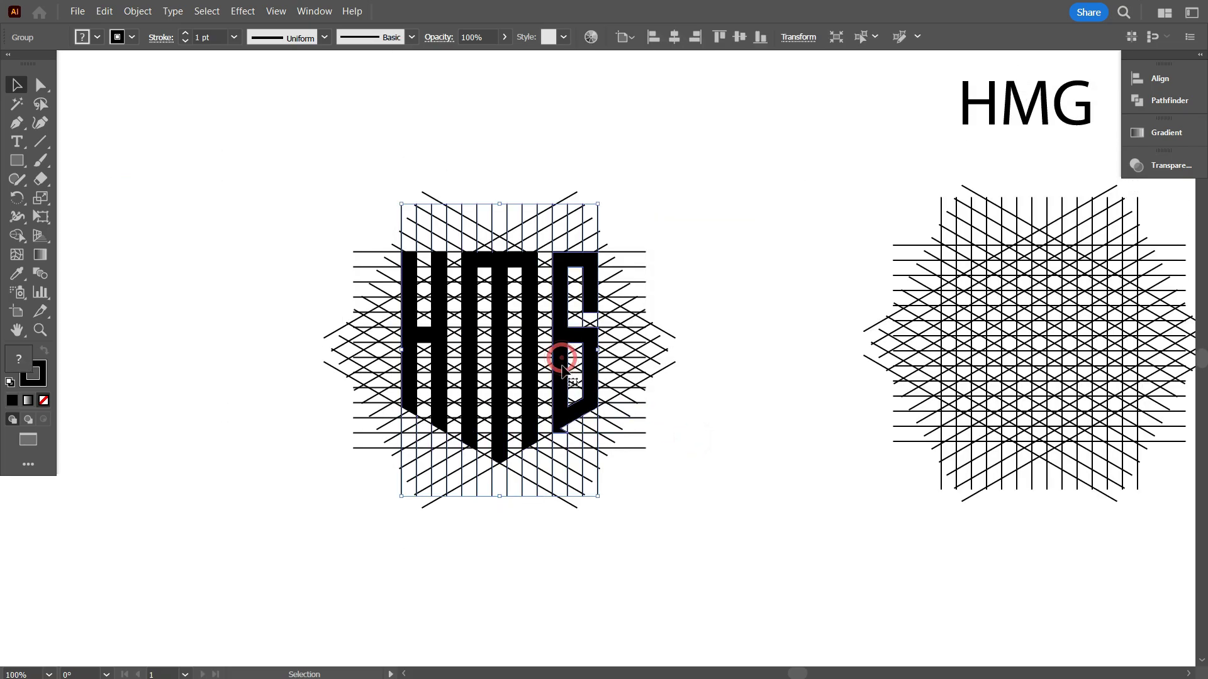
{"action": "right_click", "coordinate": [537, 275]}
{"action": "left_click", "coordinate": [579, 480]}
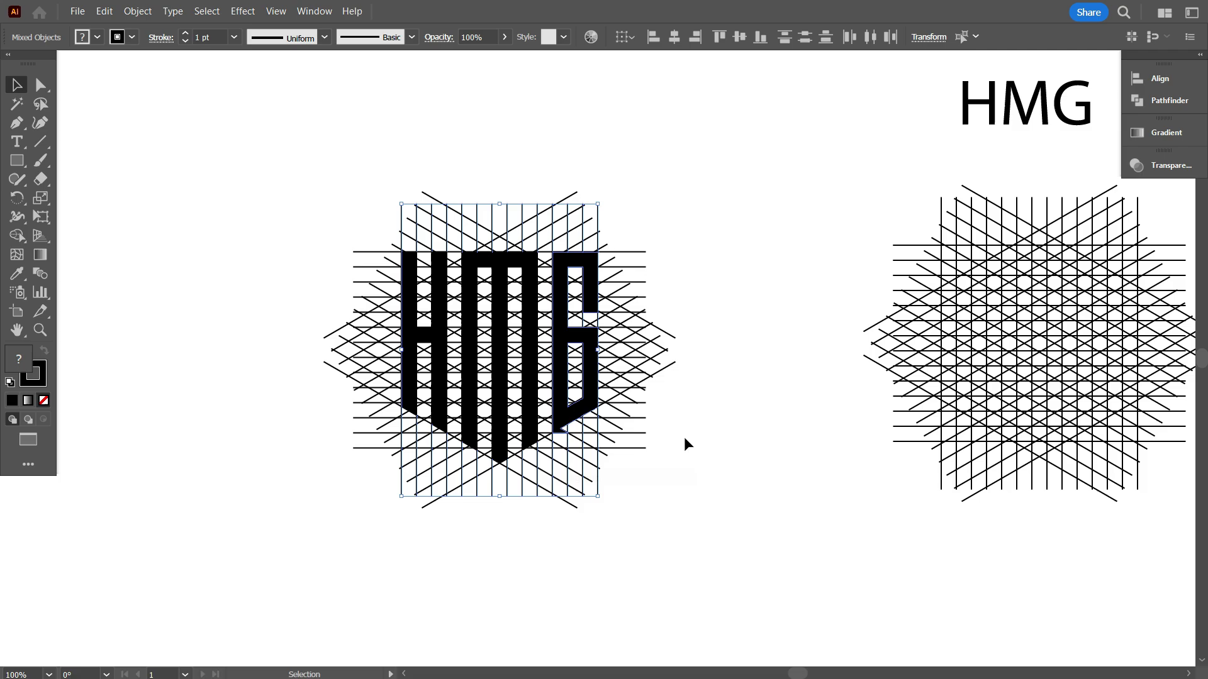
{"action": "left_click", "coordinate": [685, 439]}
Ungroup the horizontal line group that contains the M
{"action": "left_click", "coordinate": [533, 356]}
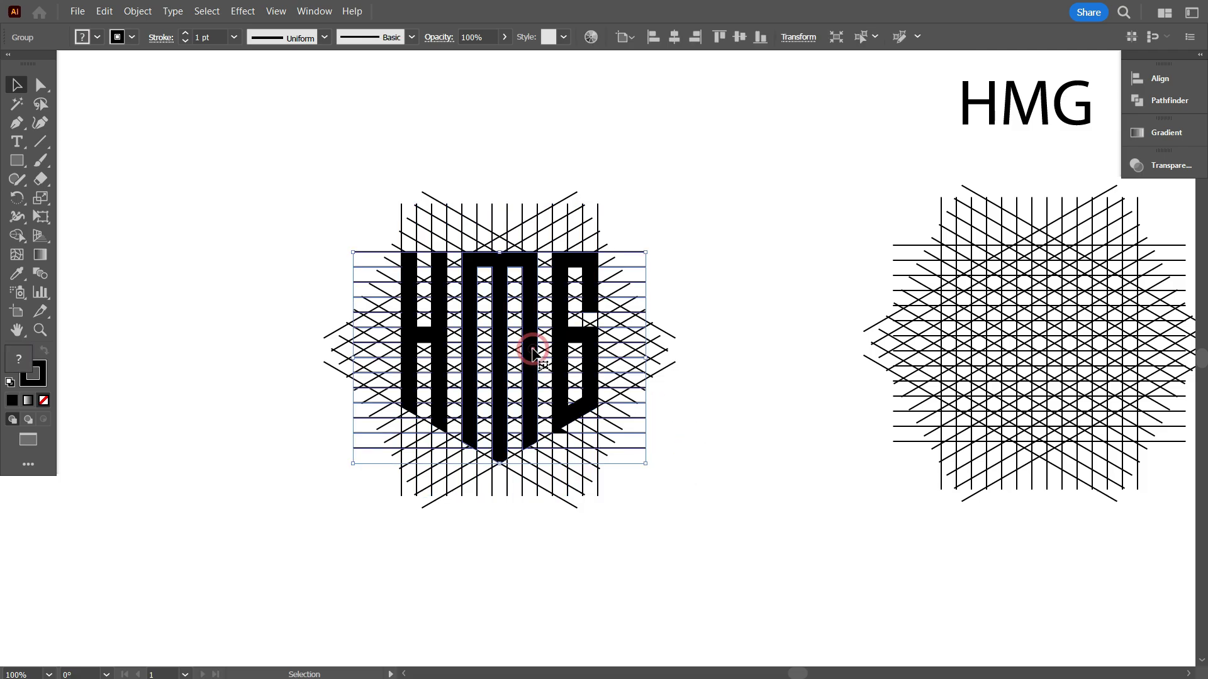
{"action": "left_click", "coordinate": [300, 264]}
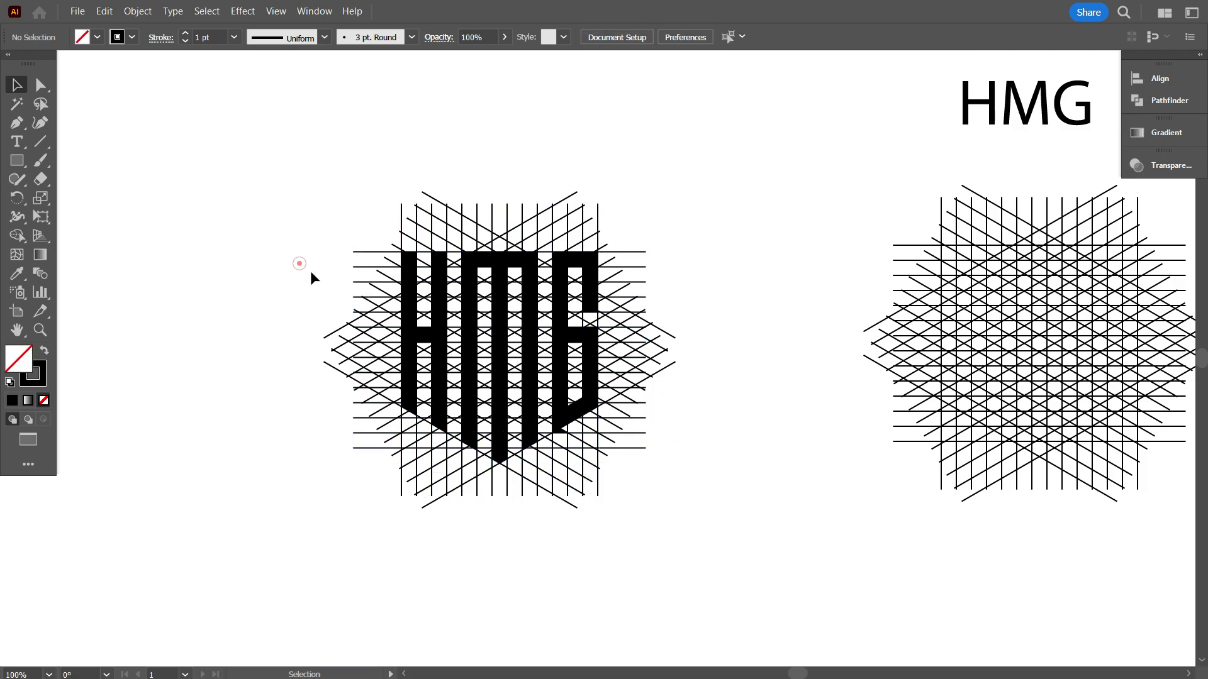
{"action": "left_click", "coordinate": [472, 348]}
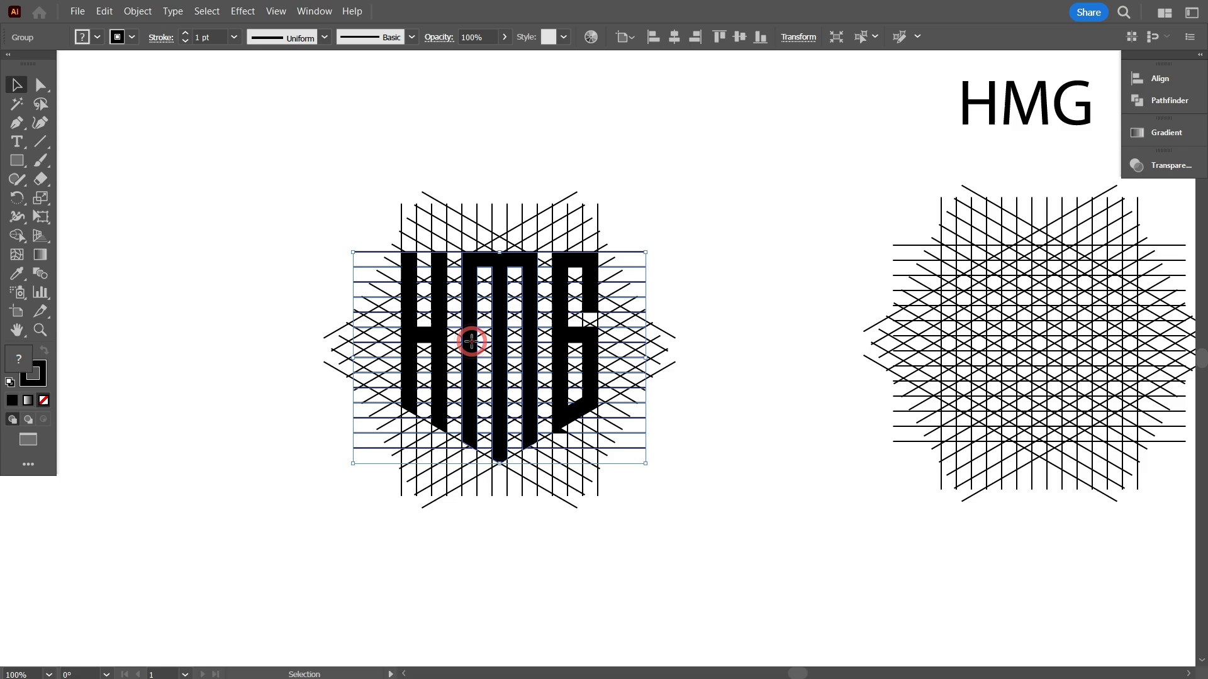
{"action": "right_click", "coordinate": [472, 348]}
{"action": "left_click", "coordinate": [592, 481]}
{"action": "left_click", "coordinate": [639, 503]}
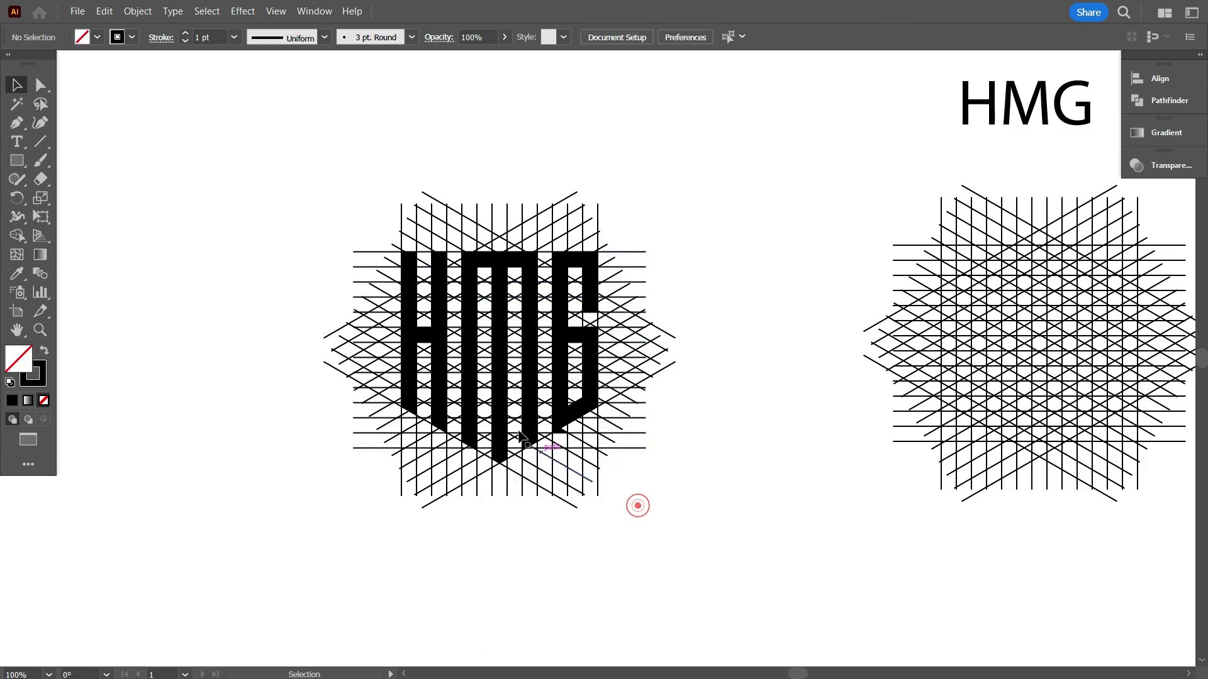
Ungroup the slanted line group that contains the H
{"action": "left_click", "coordinate": [443, 341]}
{"action": "right_click", "coordinate": [444, 341]}
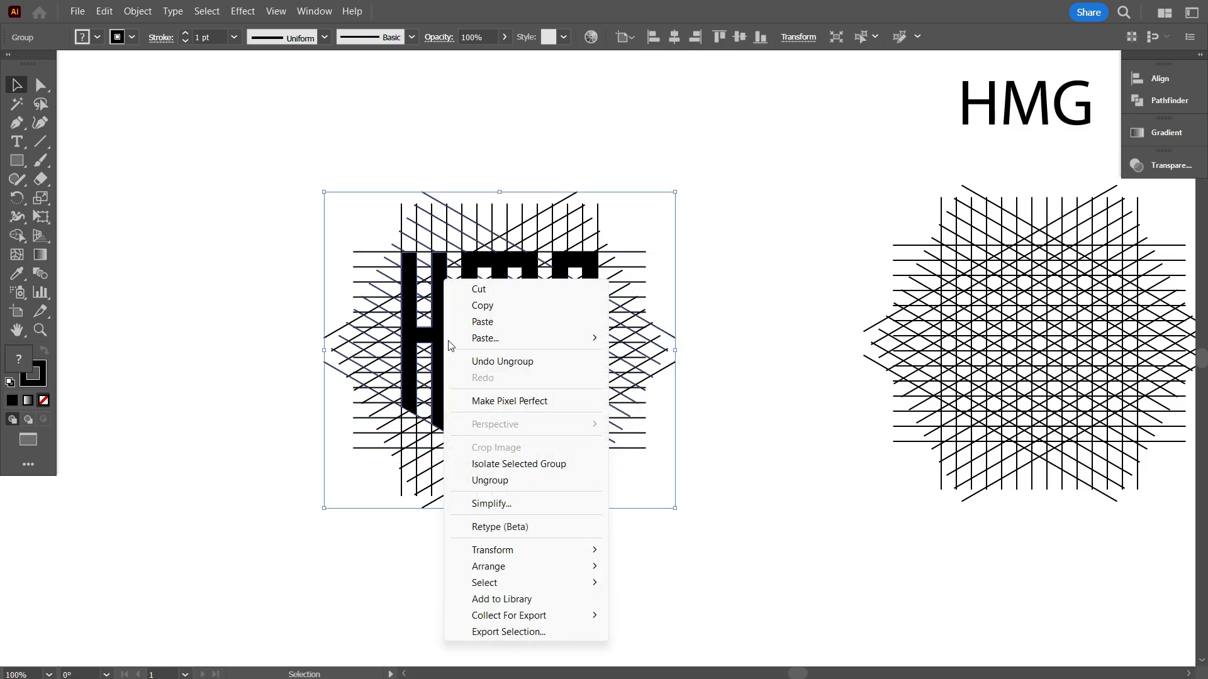
{"action": "left_click", "coordinate": [517, 483]}
{"action": "left_click", "coordinate": [648, 520]}
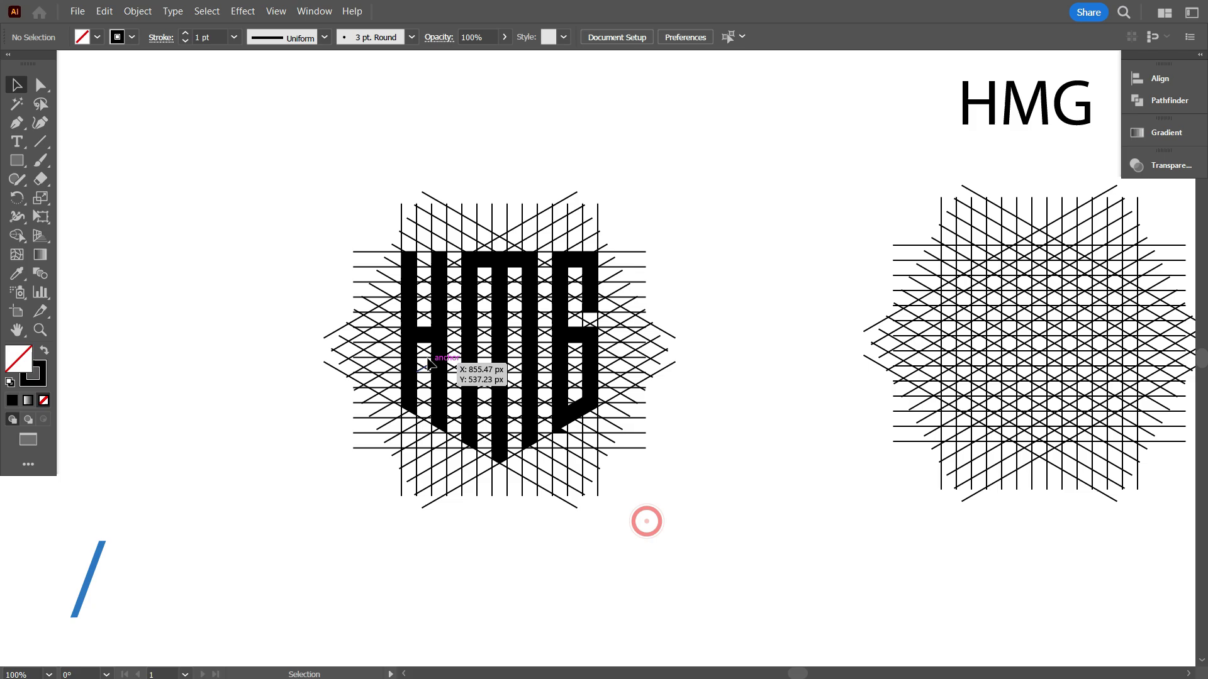
Select the H, M and G shapes together and move them off the grid into the empty space to its left
{"action": "left_click", "coordinate": [440, 369]}
{"action": "scroll", "coordinate": [443, 372], "scroll_direction": "up", "scroll_amount": 3}
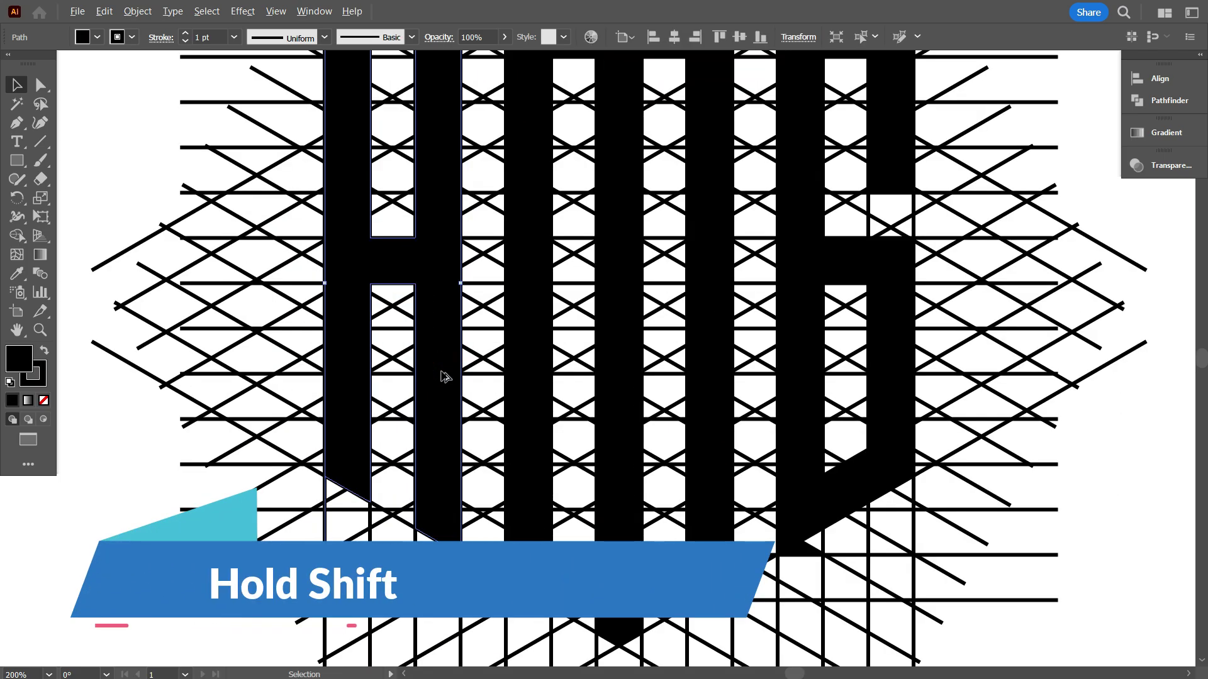
{"action": "scroll", "coordinate": [446, 377], "scroll_direction": "down", "scroll_amount": 1}
{"action": "left_click", "coordinate": [485, 355], "text": "shift"}
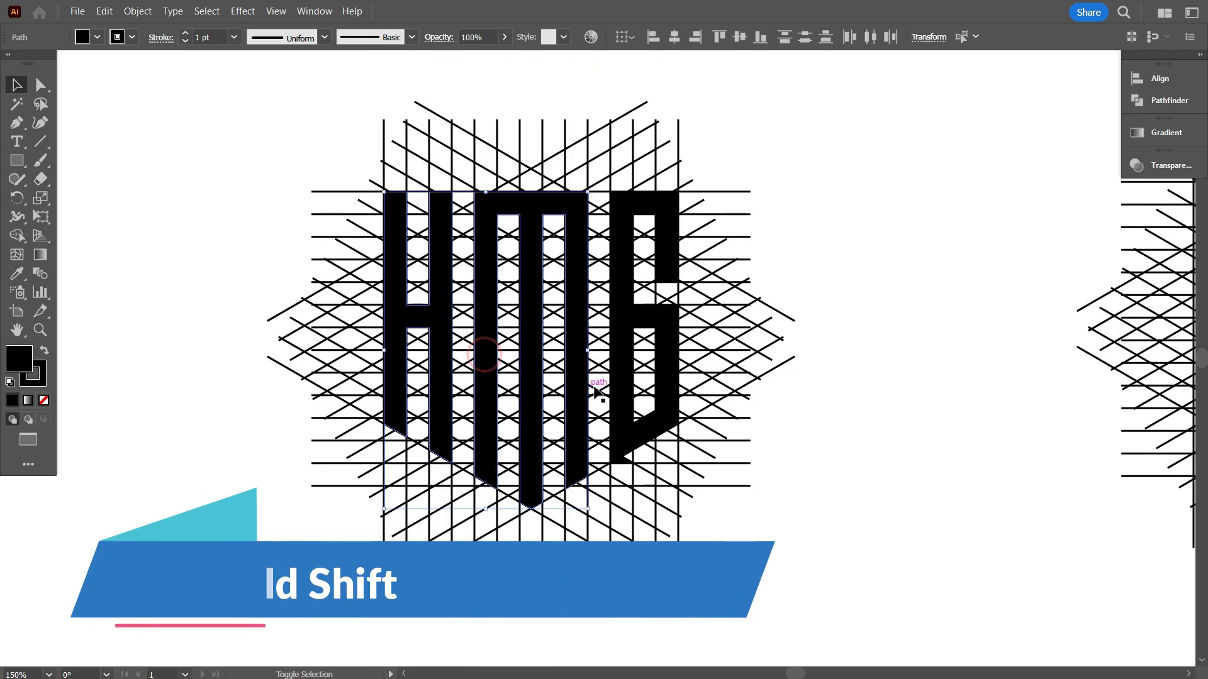
{"action": "left_click", "coordinate": [625, 384], "text": "shift"}
{"action": "scroll", "coordinate": [631, 383], "scroll_direction": "down", "scroll_amount": 2}
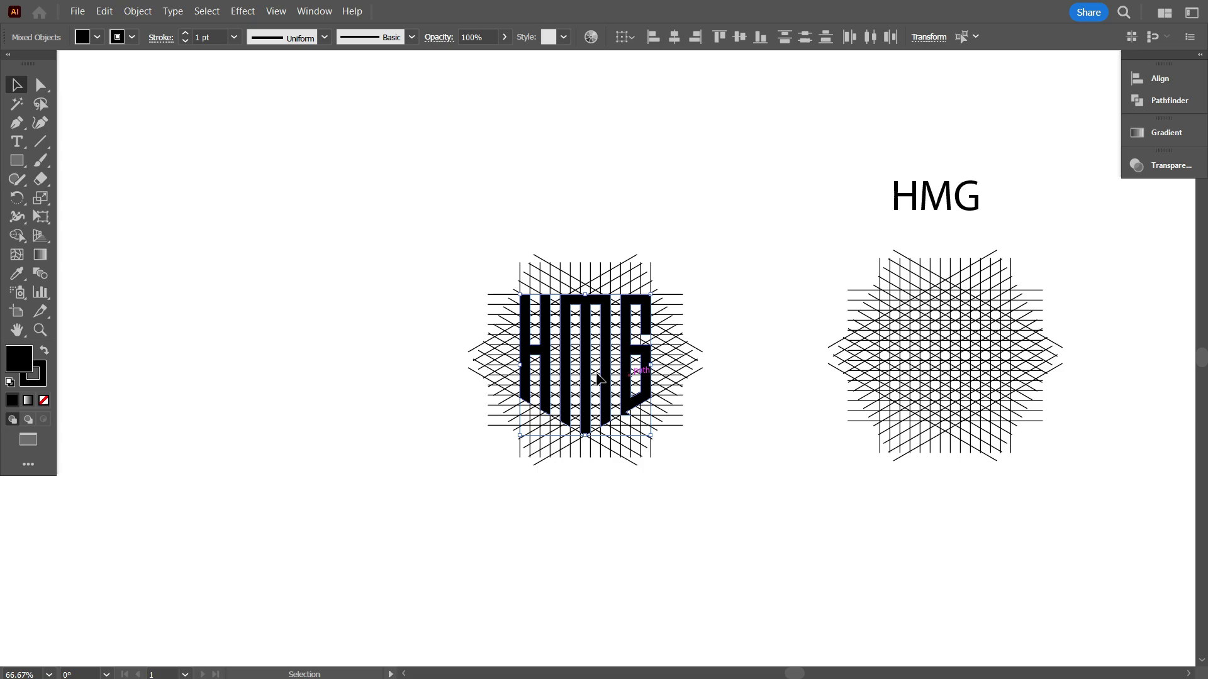
{"action": "left_click_drag", "start_coordinate": [598, 377], "coordinate": [362, 346]}
{"action": "left_click", "coordinate": [239, 391]}
Select all the leftover lines of the used grid and delete them, keeping the letters and the spare grid
{"action": "scroll", "coordinate": [247, 358], "scroll_direction": "up", "scroll_amount": 1}
{"action": "scroll", "coordinate": [481, 323], "scroll_direction": "down", "scroll_amount": 1}
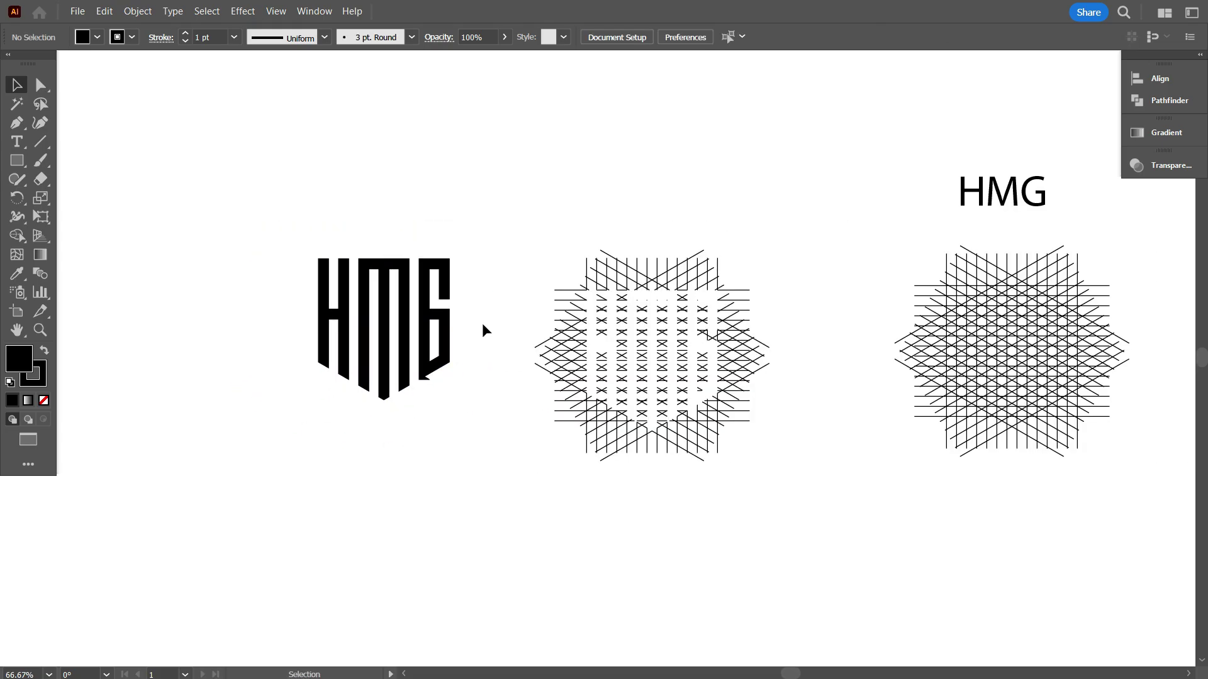
{"action": "scroll", "coordinate": [545, 251], "scroll_direction": "down", "scroll_amount": 1}
{"action": "left_click_drag", "start_coordinate": [744, 456], "coordinate": [753, 462]}
{"action": "key", "text": "Delete"}
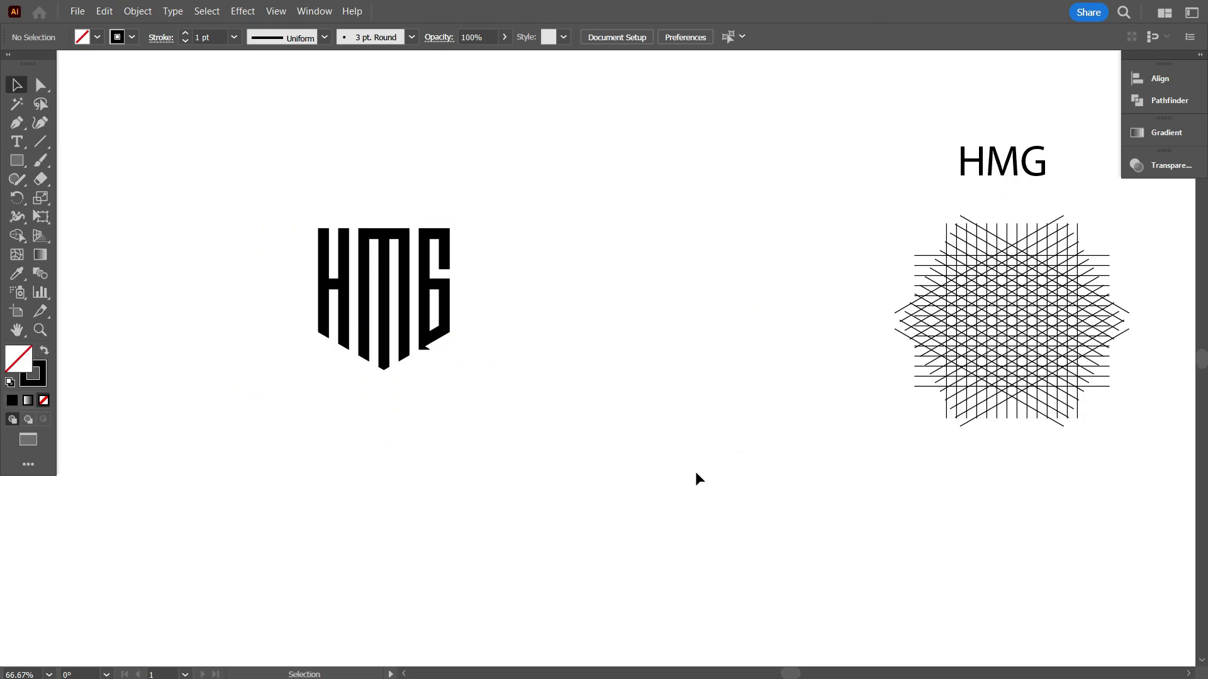
{"action": "scroll", "coordinate": [246, 314], "scroll_direction": "up", "scroll_amount": 3}
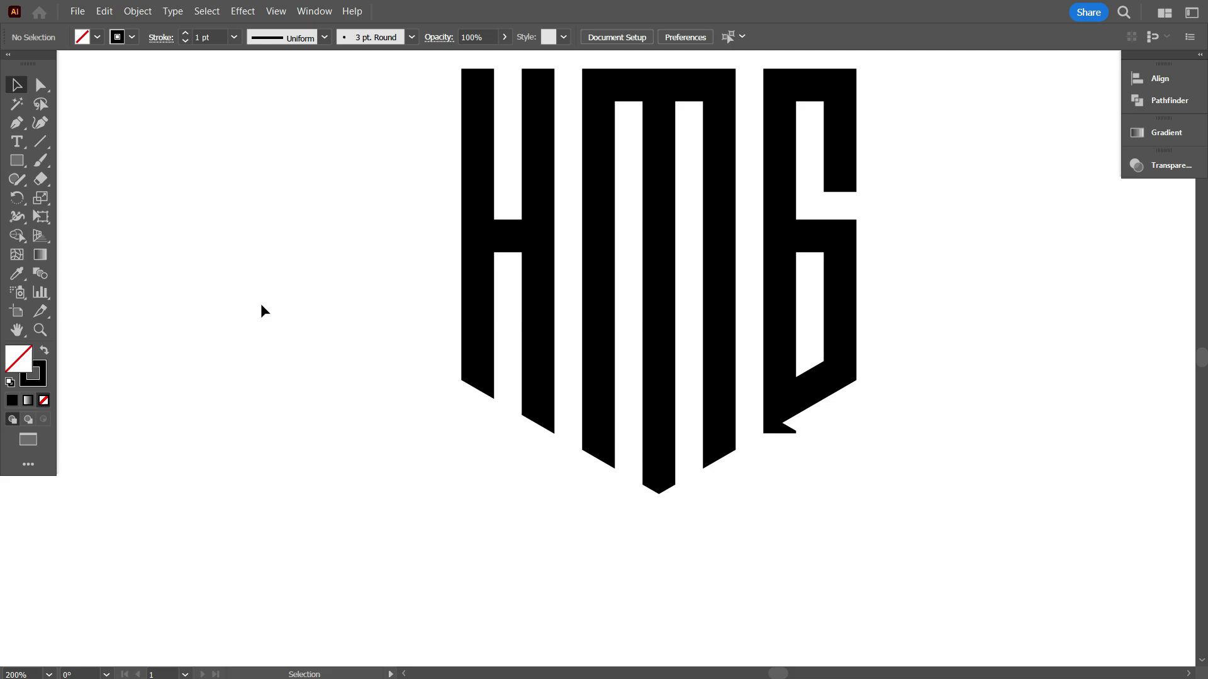
{"action": "scroll", "coordinate": [266, 309], "scroll_direction": "down", "scroll_amount": 1}
{"action": "scroll", "coordinate": [559, 378], "scroll_direction": "up", "scroll_amount": 2}
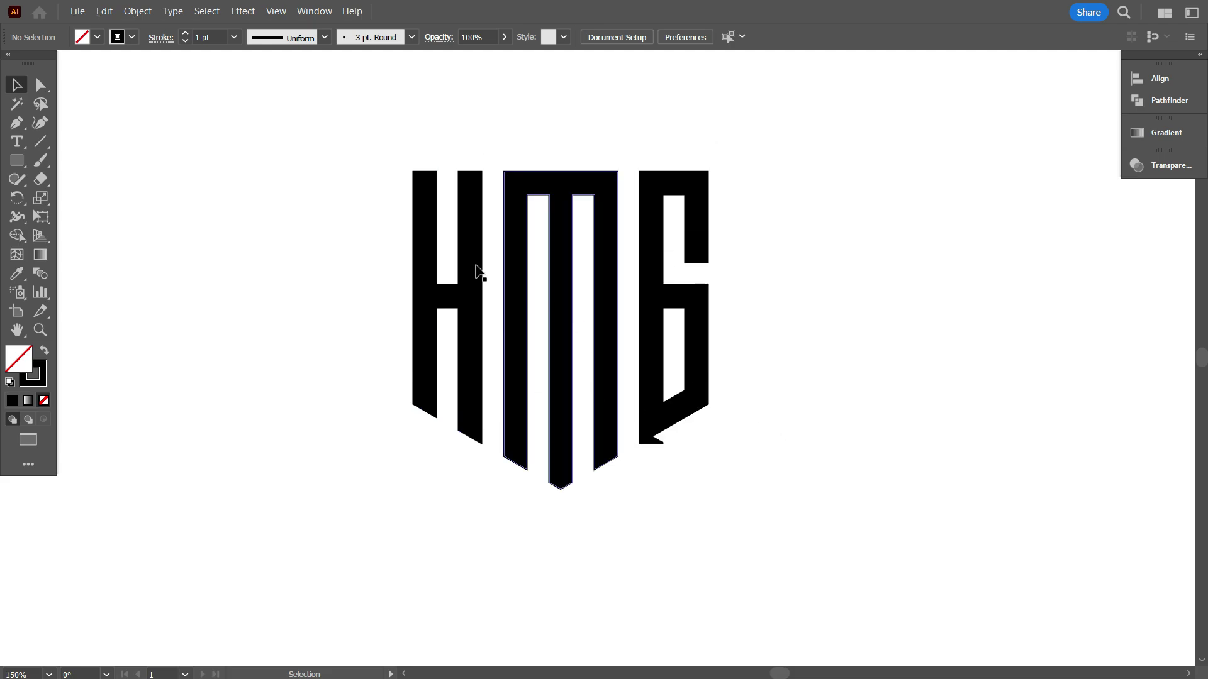
Select the H, M and G shapes and set their stroke weight to 3 pt
{"action": "left_click_drag", "start_coordinate": [376, 161], "coordinate": [779, 482]}
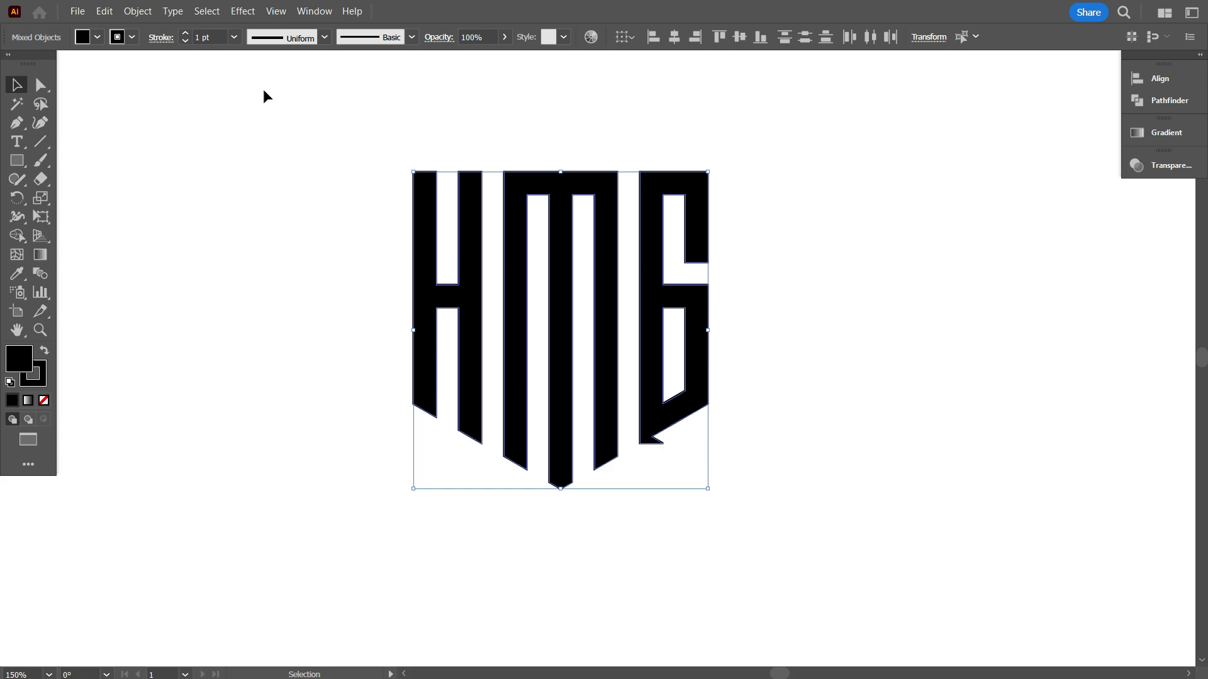
{"action": "scroll", "coordinate": [217, 38], "scroll_direction": "up", "scroll_amount": 2}
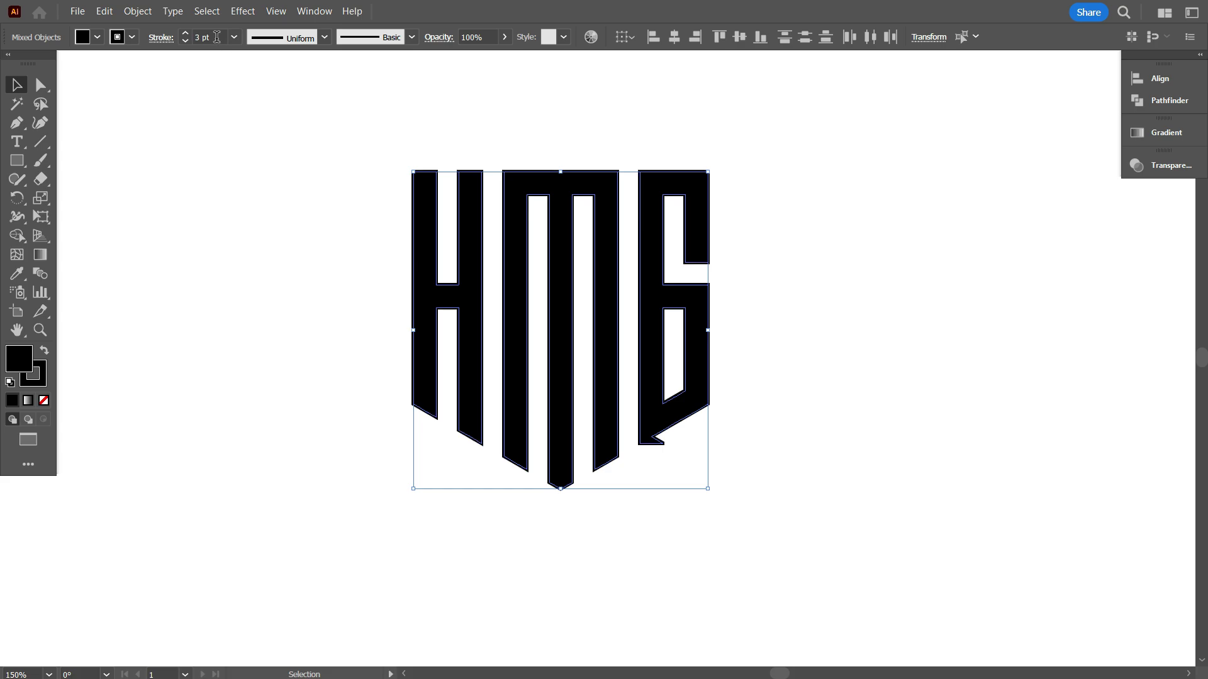
{"action": "left_click", "coordinate": [228, 156]}
{"action": "scroll", "coordinate": [553, 370], "scroll_direction": "down", "scroll_amount": 2}
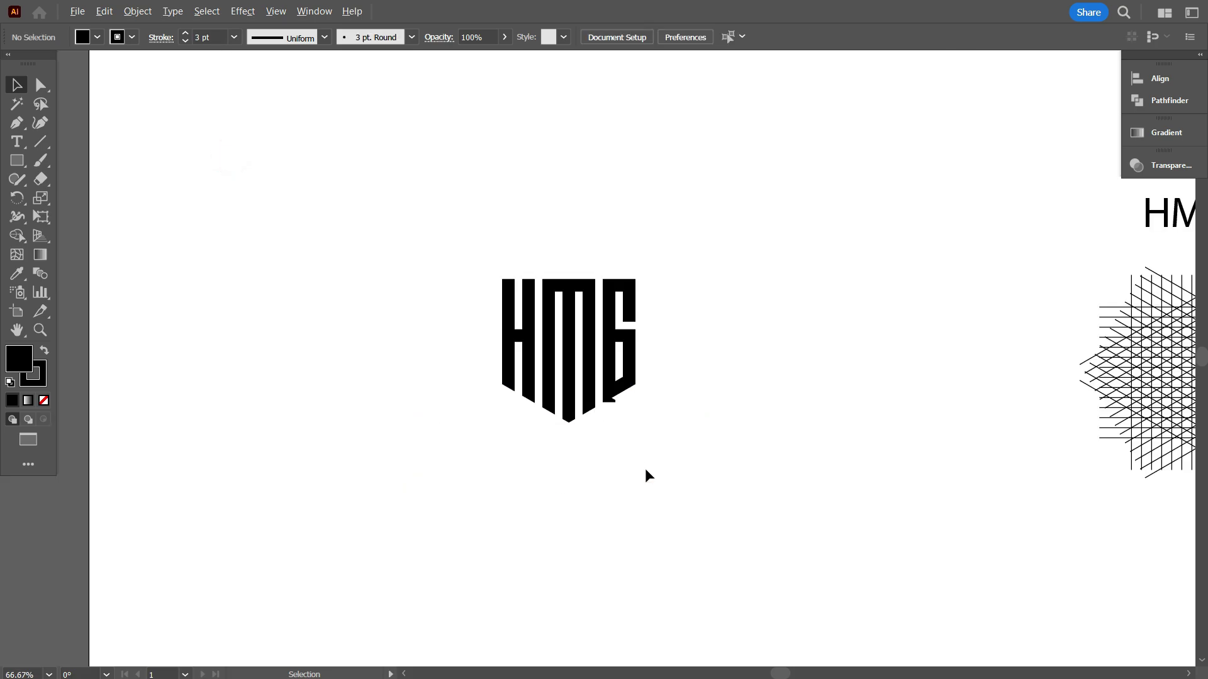
Select all three letters and expand their fill and stroke into filled shapes
{"action": "scroll", "coordinate": [645, 472], "scroll_direction": "up", "scroll_amount": 1}
{"action": "left_click_drag", "start_coordinate": [364, 178], "coordinate": [700, 442]}
{"action": "scroll", "coordinate": [503, 381], "scroll_direction": "up", "scroll_amount": 1}
{"action": "scroll", "coordinate": [503, 381], "scroll_direction": "up", "scroll_amount": 1}
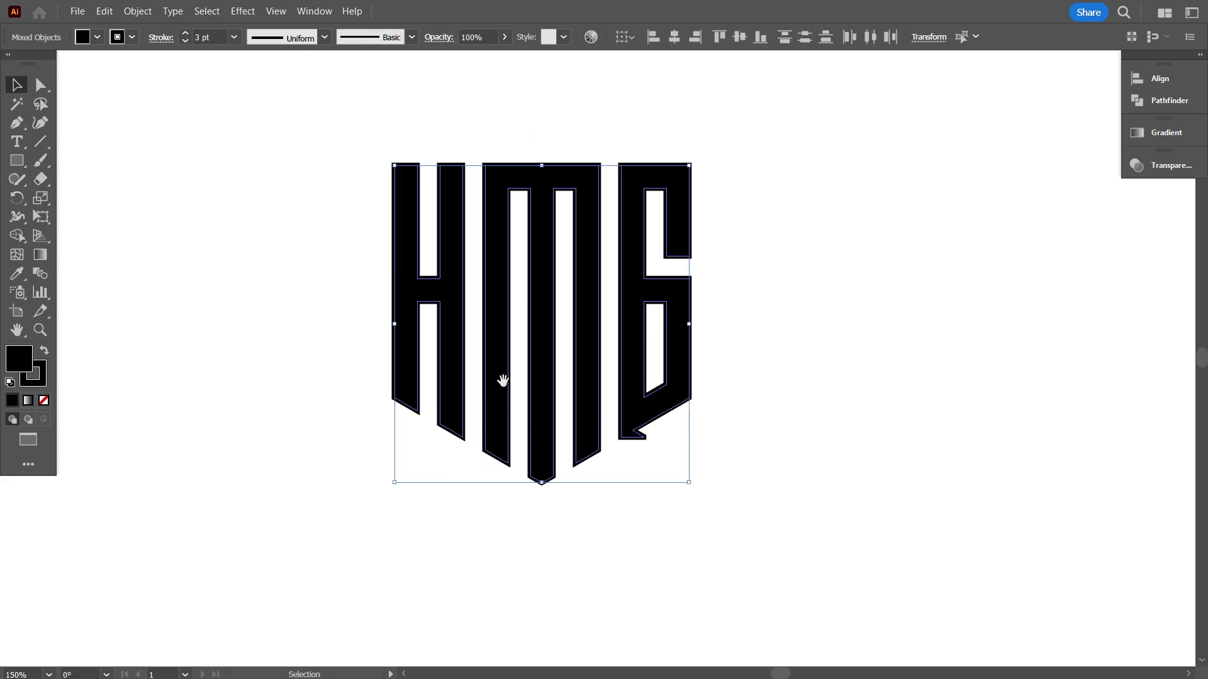
{"action": "left_click_drag", "start_coordinate": [503, 382], "coordinate": [553, 402]}
{"action": "left_click", "coordinate": [138, 12]}
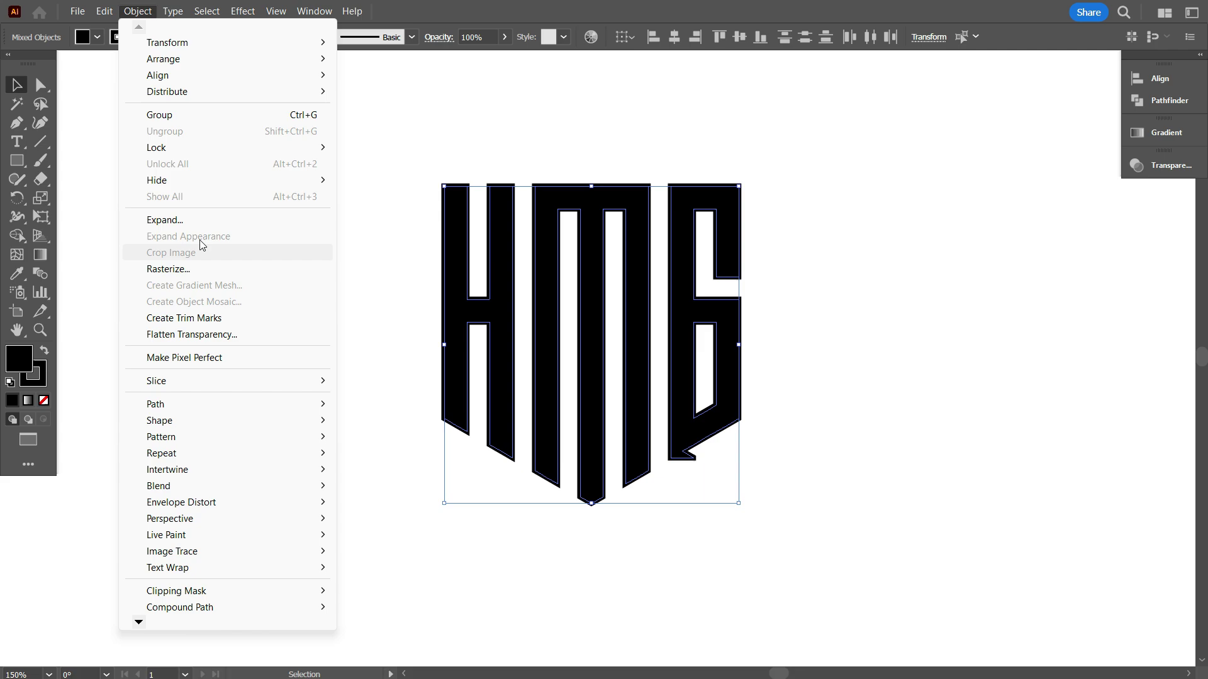
{"action": "left_click", "coordinate": [202, 217]}
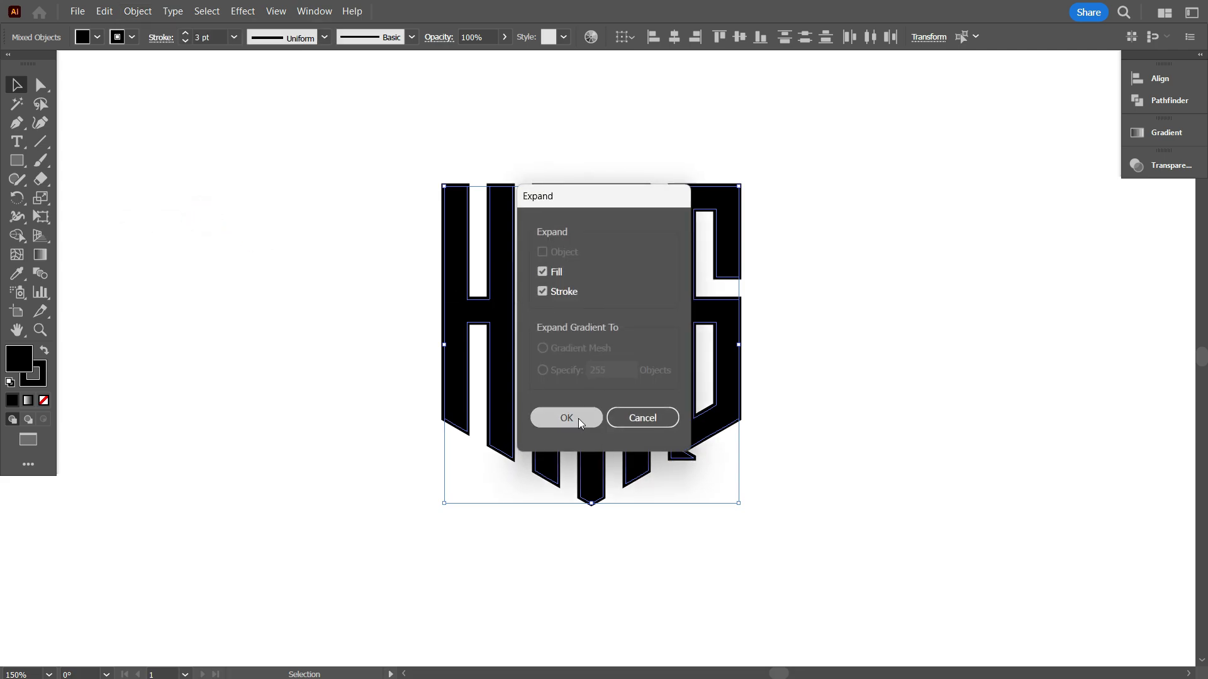
{"action": "left_click", "coordinate": [579, 418]}
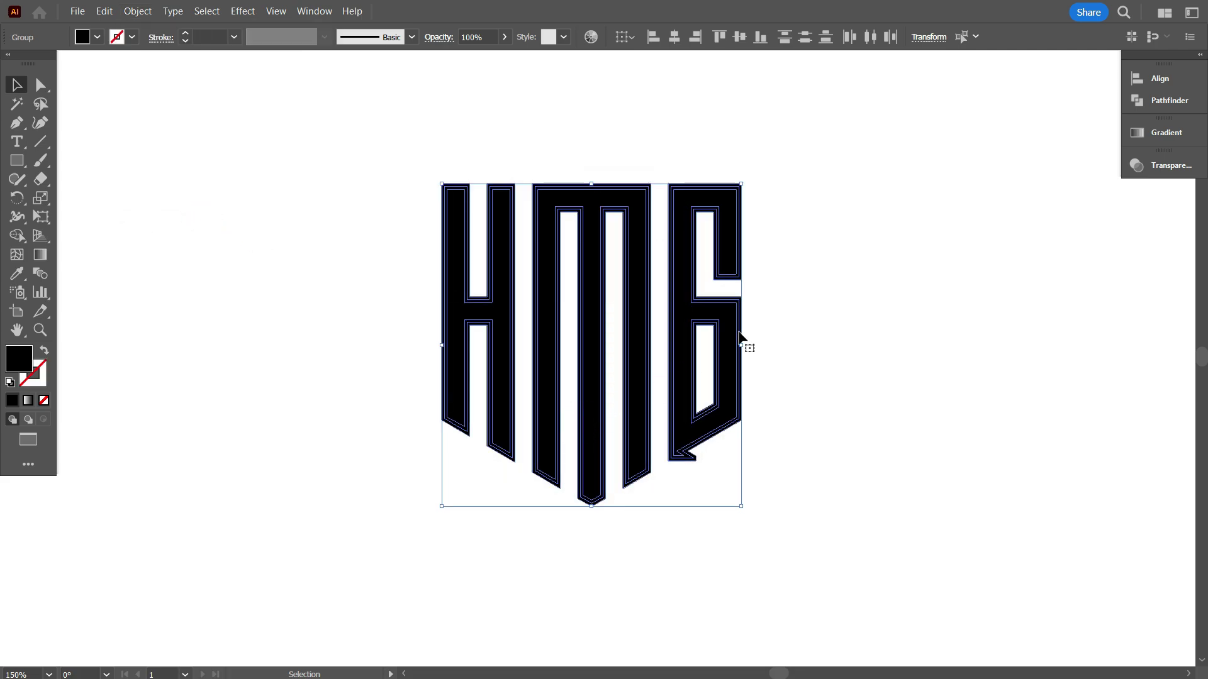
Unite the expanded letter outlines and fills with Pathfinder, leaving nothing selected
{"action": "left_click", "coordinate": [1150, 102]}
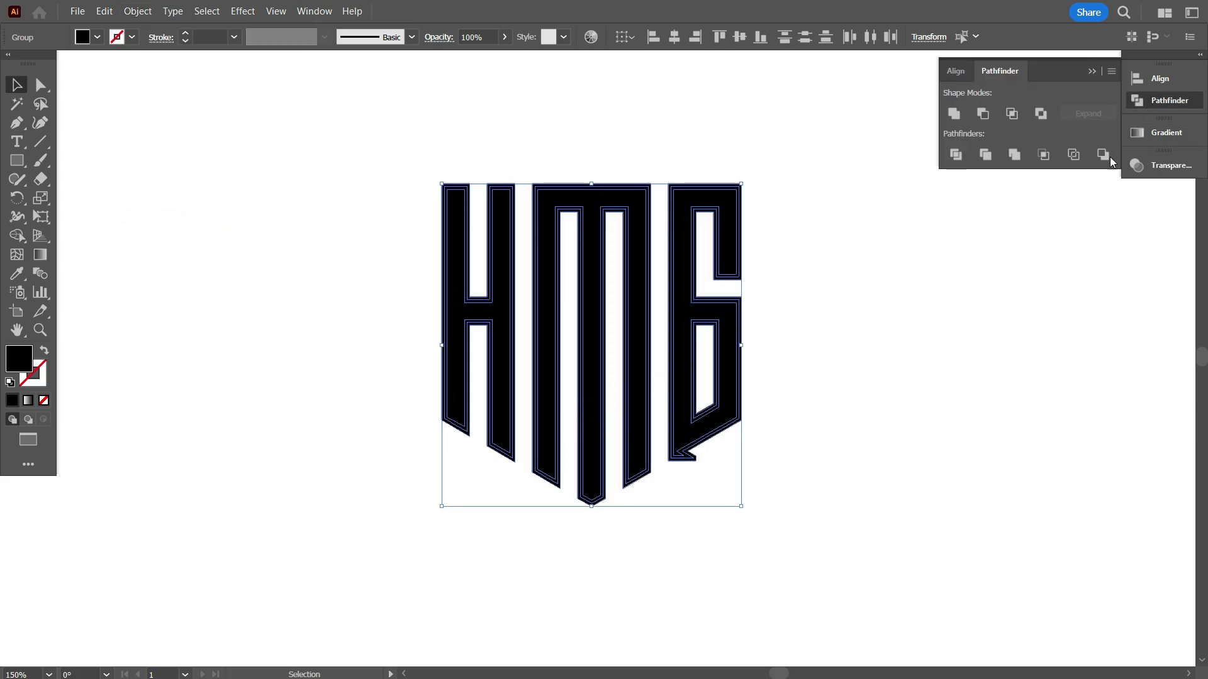
{"action": "left_click", "coordinate": [954, 114]}
{"action": "left_click", "coordinate": [817, 394]}
{"action": "scroll", "coordinate": [750, 493], "scroll_direction": "down", "scroll_amount": 1}
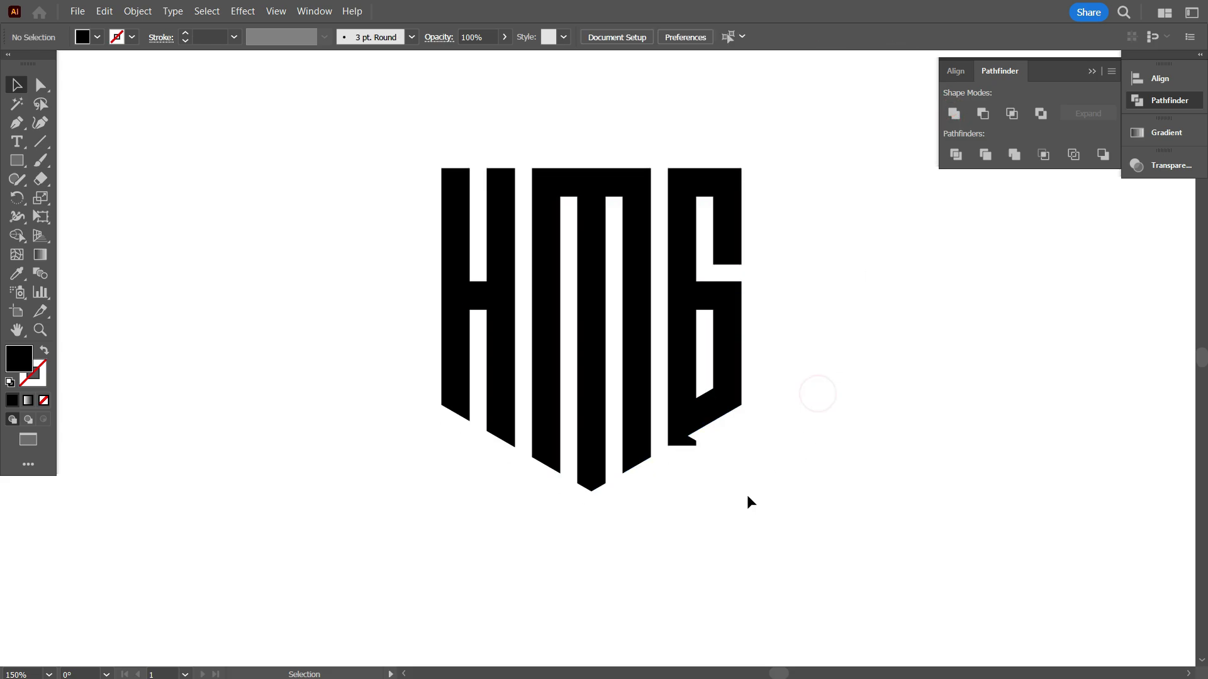
Delete the two anchor points forming the protruding notch at the bottom of the G
{"action": "left_click_drag", "start_coordinate": [764, 485], "coordinate": [686, 485]}
{"action": "scroll", "coordinate": [606, 458], "scroll_direction": "up", "scroll_amount": 3}
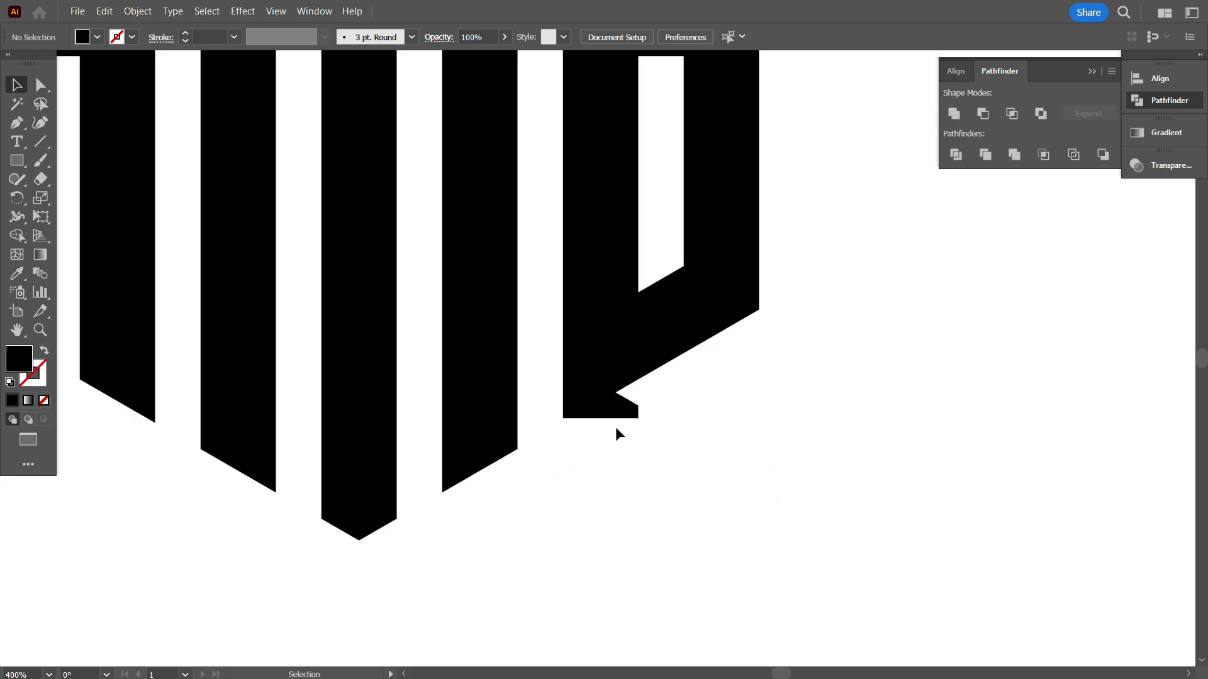
{"action": "scroll", "coordinate": [659, 424], "scroll_direction": "up", "scroll_amount": 1}
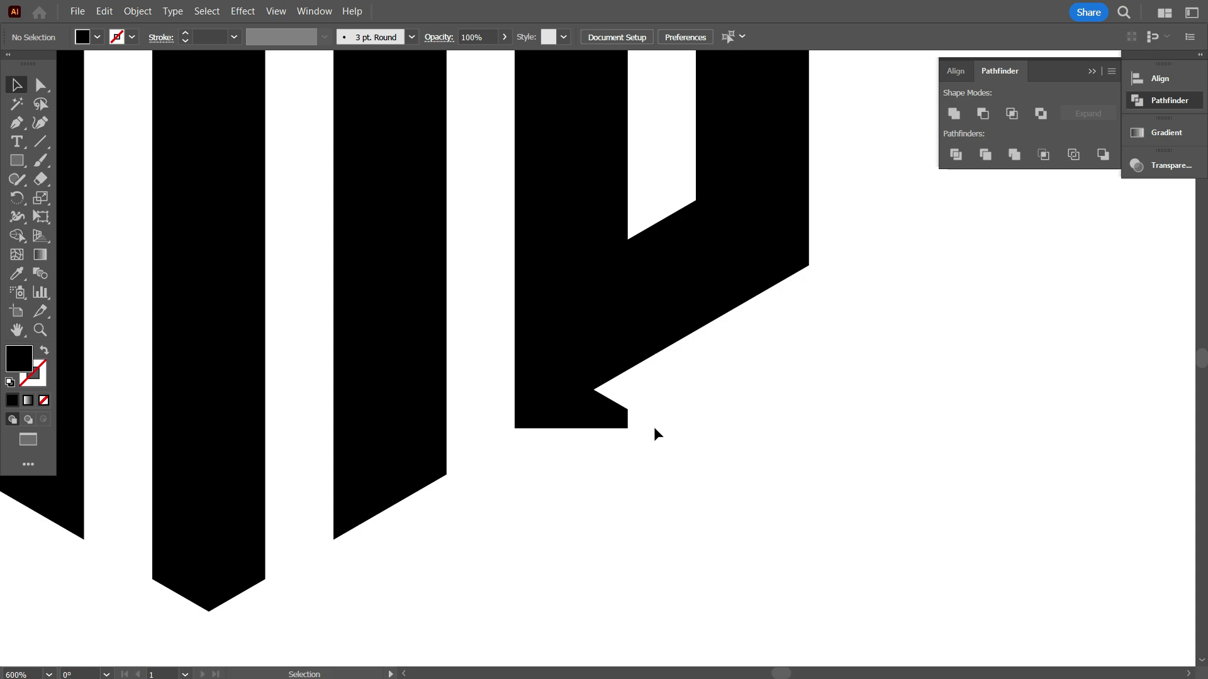
{"action": "scroll", "coordinate": [608, 416], "scroll_direction": "down", "scroll_amount": 1}
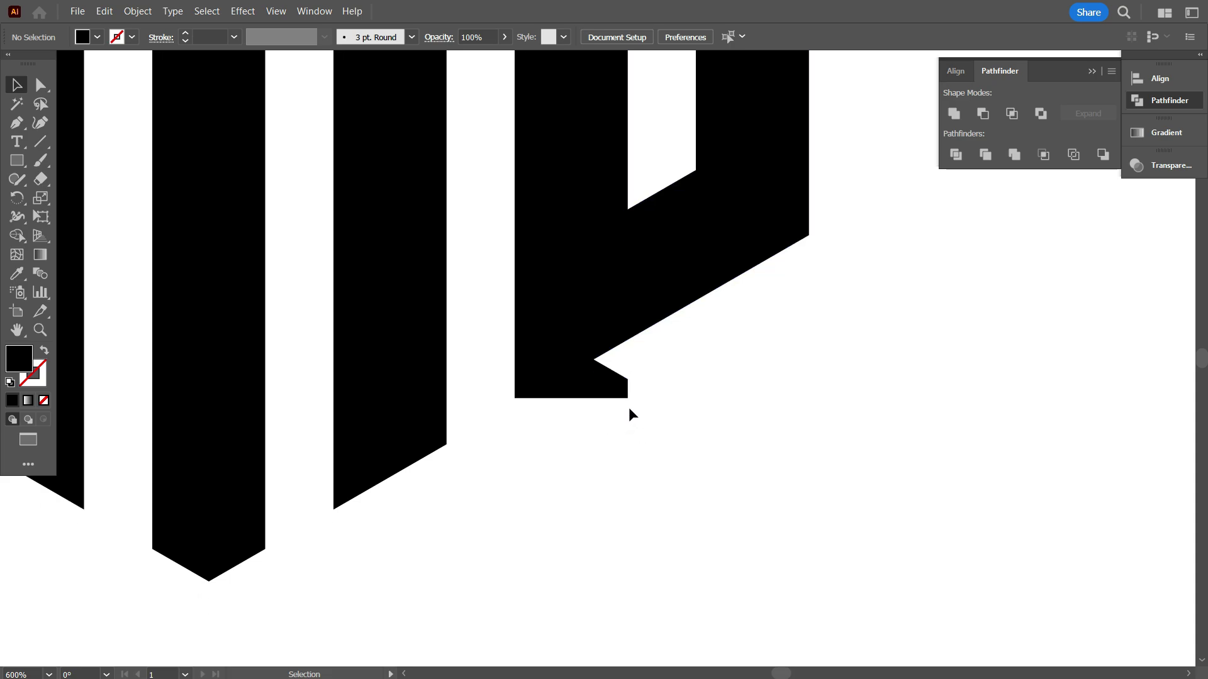
{"action": "left_click", "coordinate": [582, 319]}
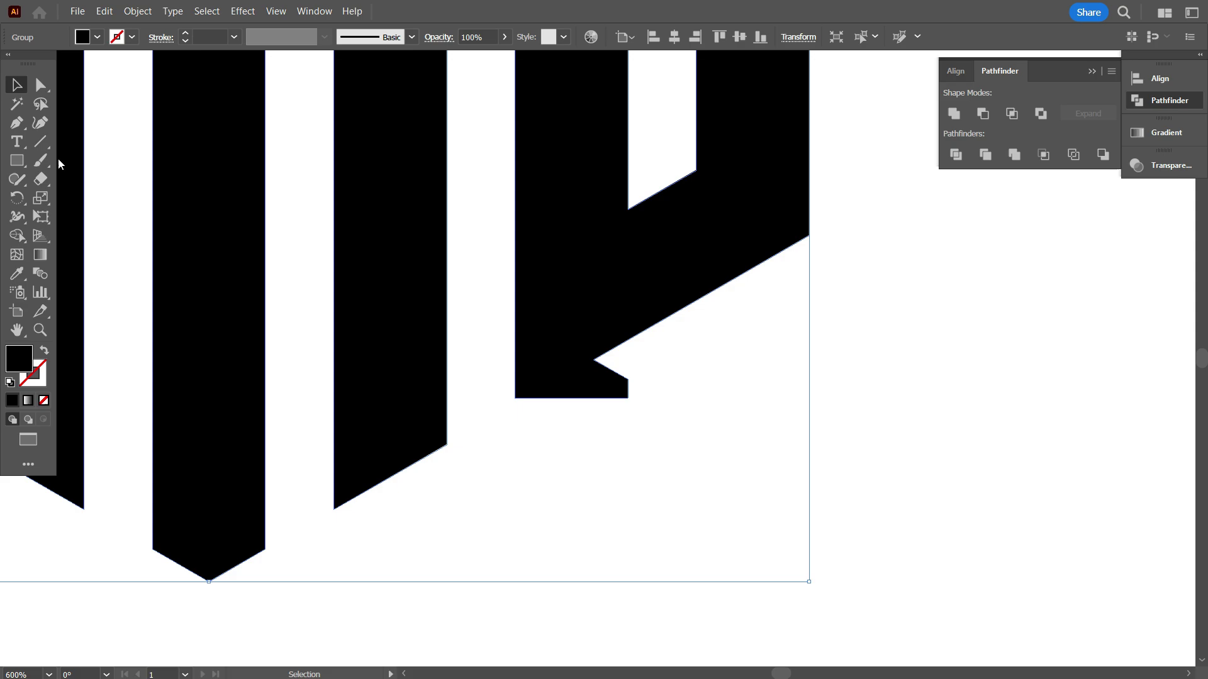
{"action": "right_click", "coordinate": [16, 124]}
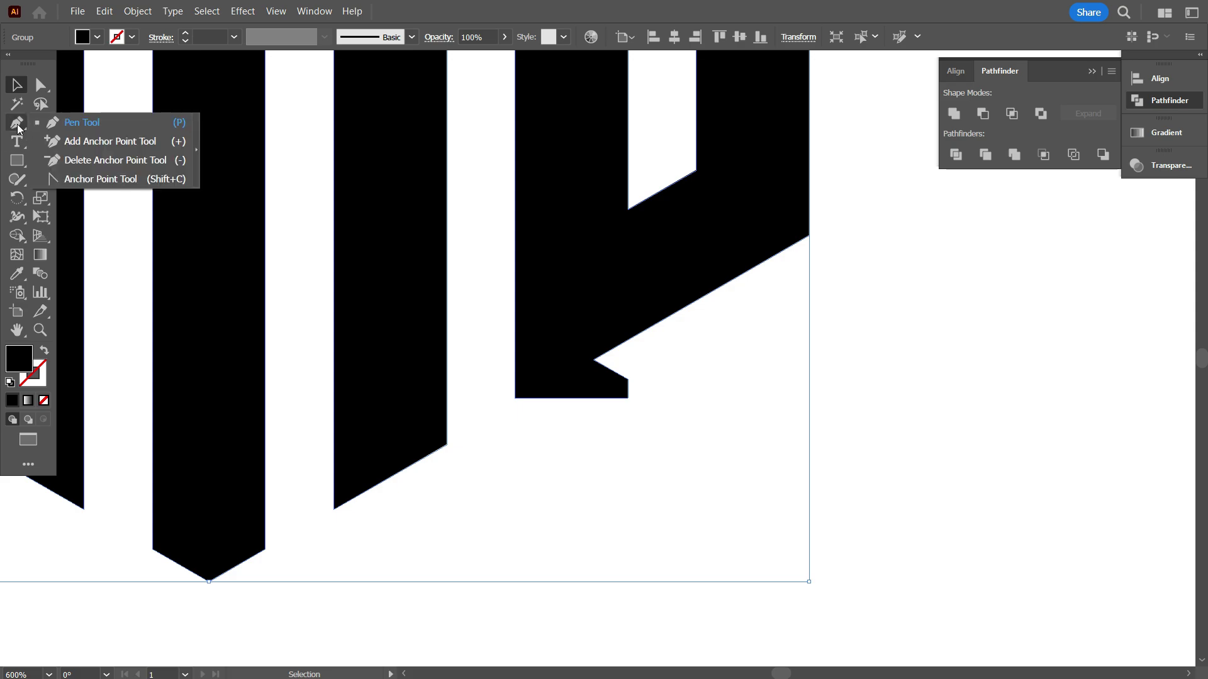
{"action": "left_click", "coordinate": [79, 159]}
{"action": "left_click_drag", "start_coordinate": [79, 163], "coordinate": [78, 157]}
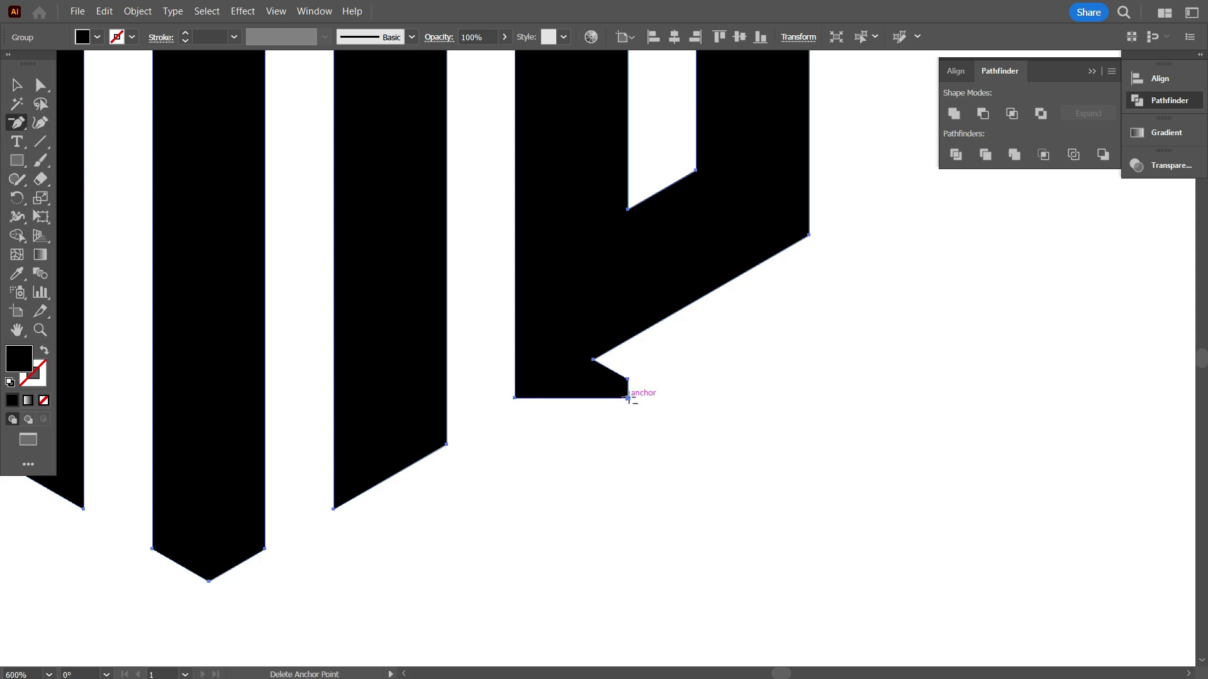
{"action": "left_click", "coordinate": [628, 398]}
{"action": "left_click", "coordinate": [628, 378]}
{"action": "scroll", "coordinate": [638, 424], "scroll_direction": "down", "scroll_amount": 2}
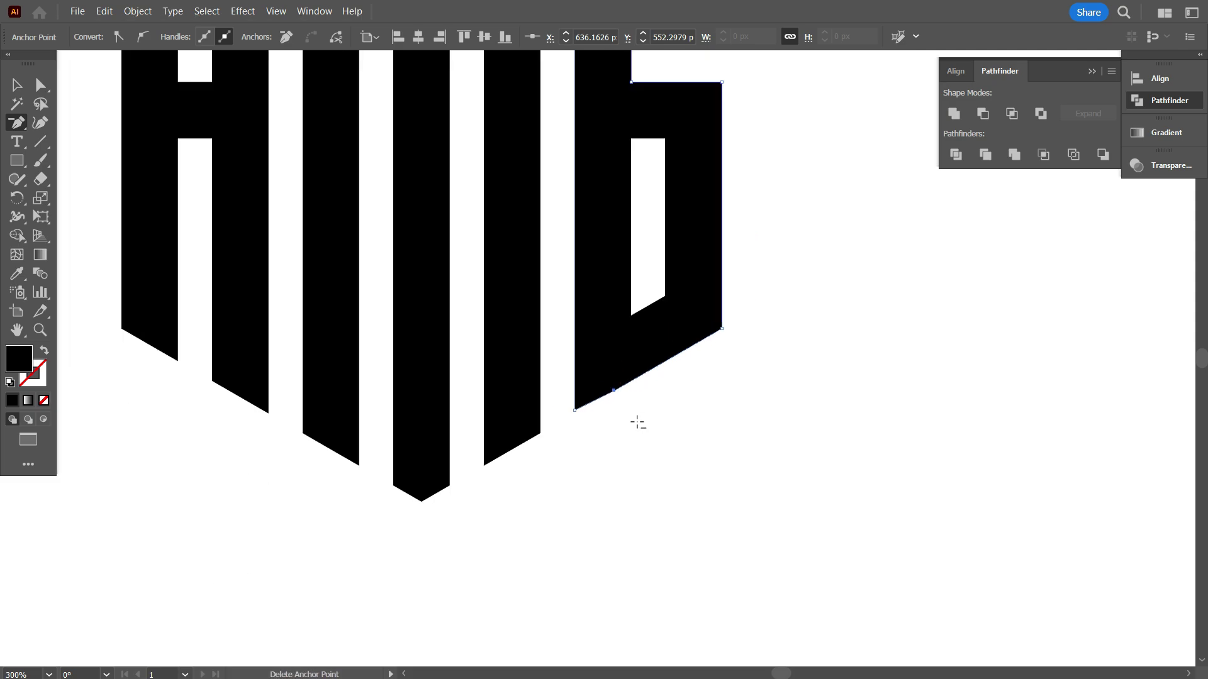
{"action": "left_click", "coordinate": [19, 86]}
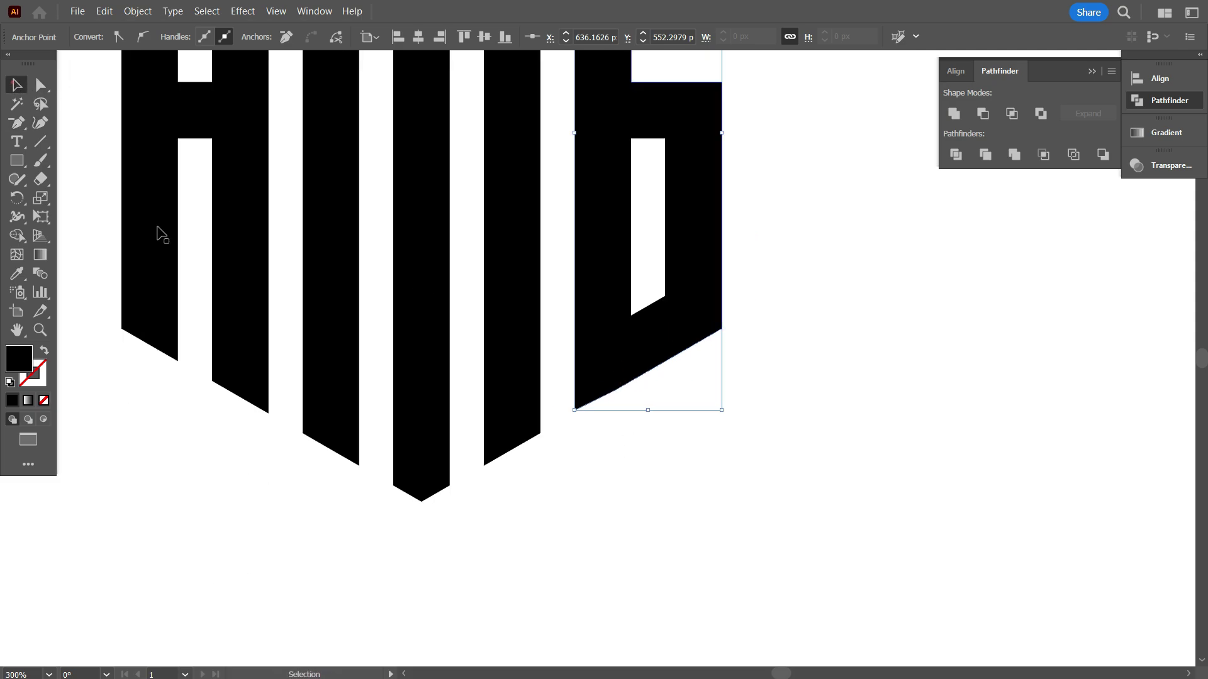
{"action": "left_click", "coordinate": [622, 502]}
Examine the slanted bottom edge of the G and its alignment with the neighbouring M stems
{"action": "scroll", "coordinate": [629, 500], "scroll_direction": "down", "scroll_amount": 2}
{"action": "scroll", "coordinate": [630, 503], "scroll_direction": "up", "scroll_amount": 3}
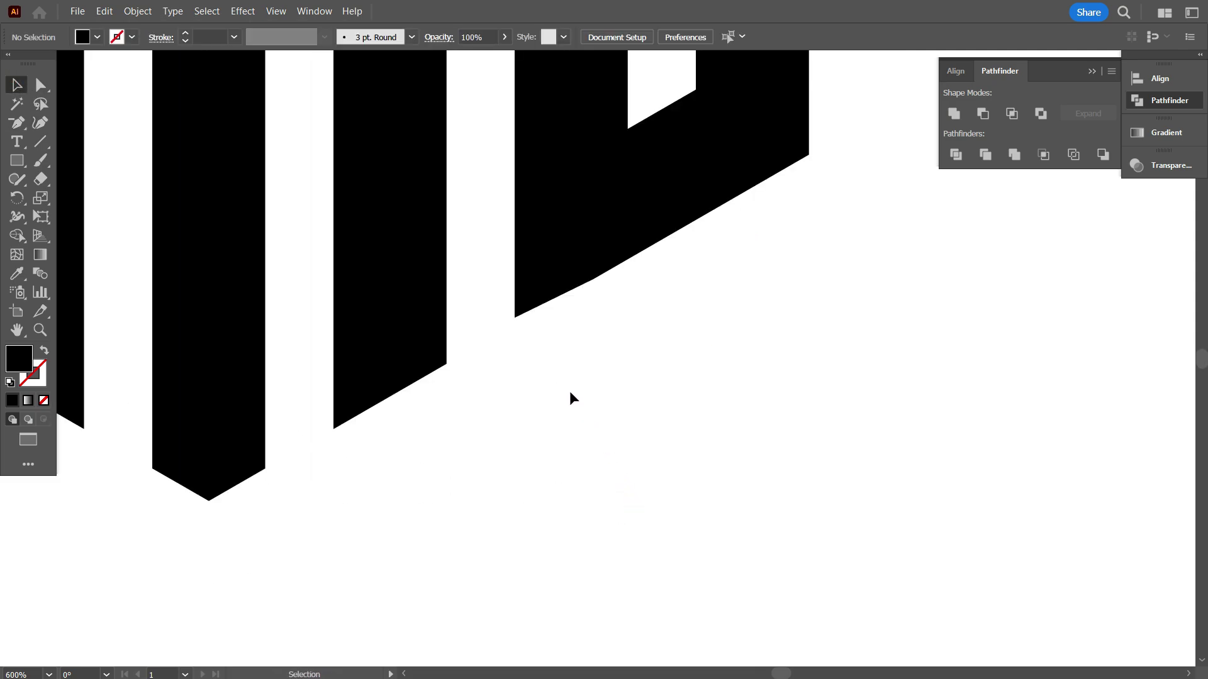
{"action": "scroll", "coordinate": [535, 342], "scroll_direction": "up", "scroll_amount": 1}
{"action": "scroll", "coordinate": [534, 343], "scroll_direction": "up", "scroll_amount": 2}
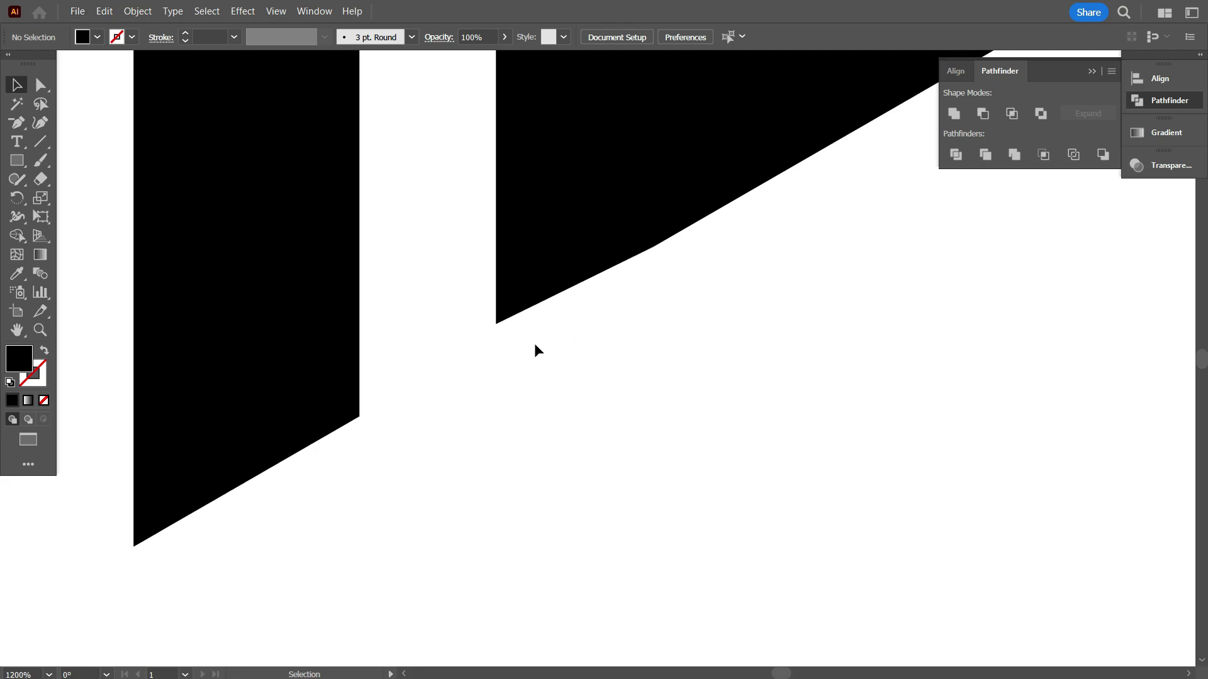
{"action": "scroll", "coordinate": [535, 342], "scroll_direction": "up", "scroll_amount": 4}
{"action": "scroll", "coordinate": [613, 319], "scroll_direction": "down", "scroll_amount": 4}
{"action": "scroll", "coordinate": [636, 367], "scroll_direction": "up", "scroll_amount": 3}
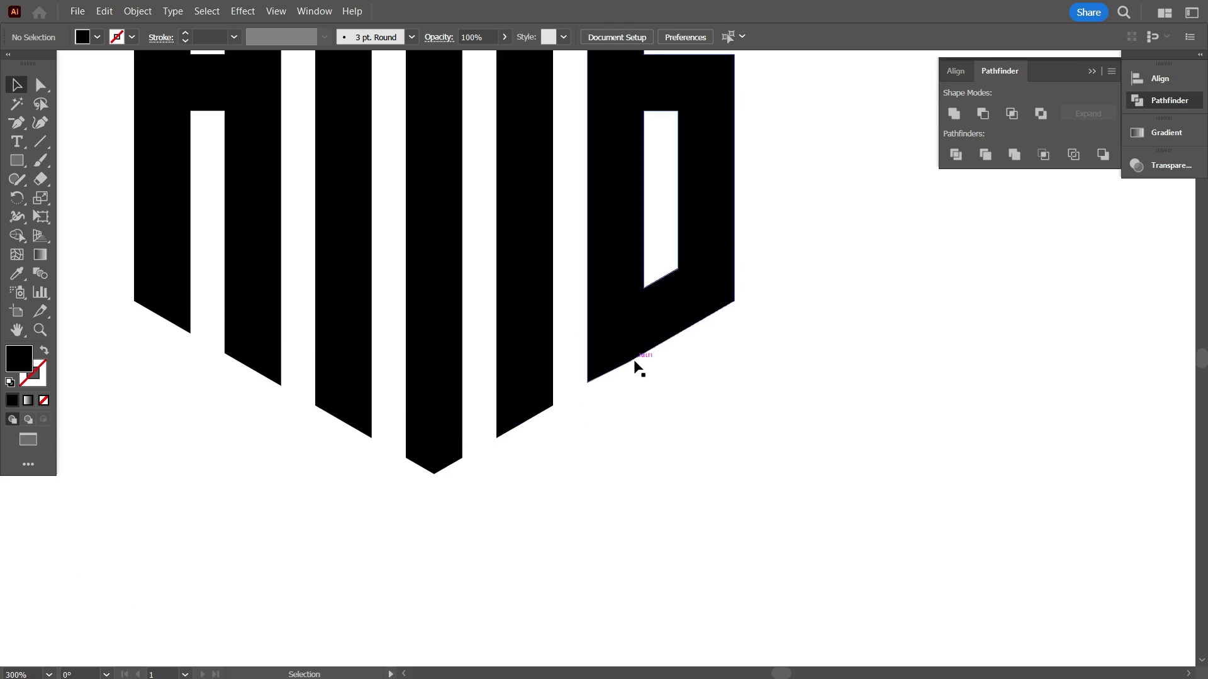
{"action": "scroll", "coordinate": [653, 434], "scroll_direction": "up", "scroll_amount": 3}
{"action": "scroll", "coordinate": [649, 431], "scroll_direction": "down", "scroll_amount": 3}
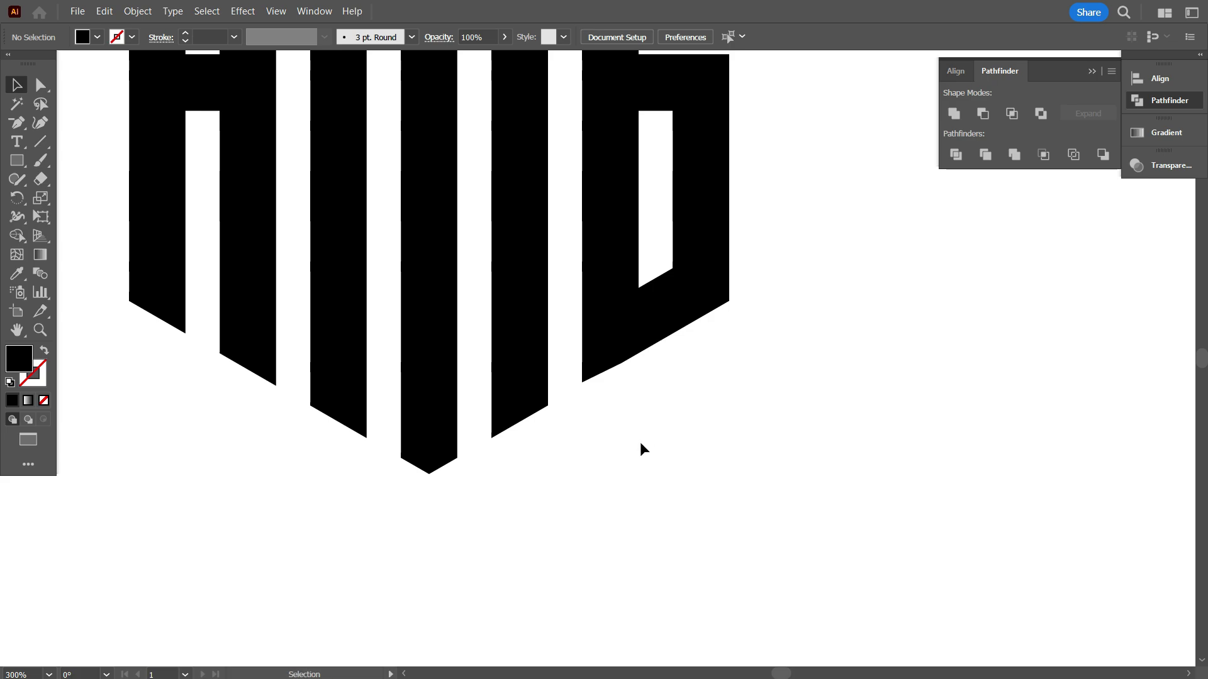
{"action": "left_click", "coordinate": [640, 442]}
Draw a straight Pen line from the M's bottom tip to the G's lower outer corner
{"action": "scroll", "coordinate": [635, 413], "scroll_direction": "up", "scroll_amount": 1}
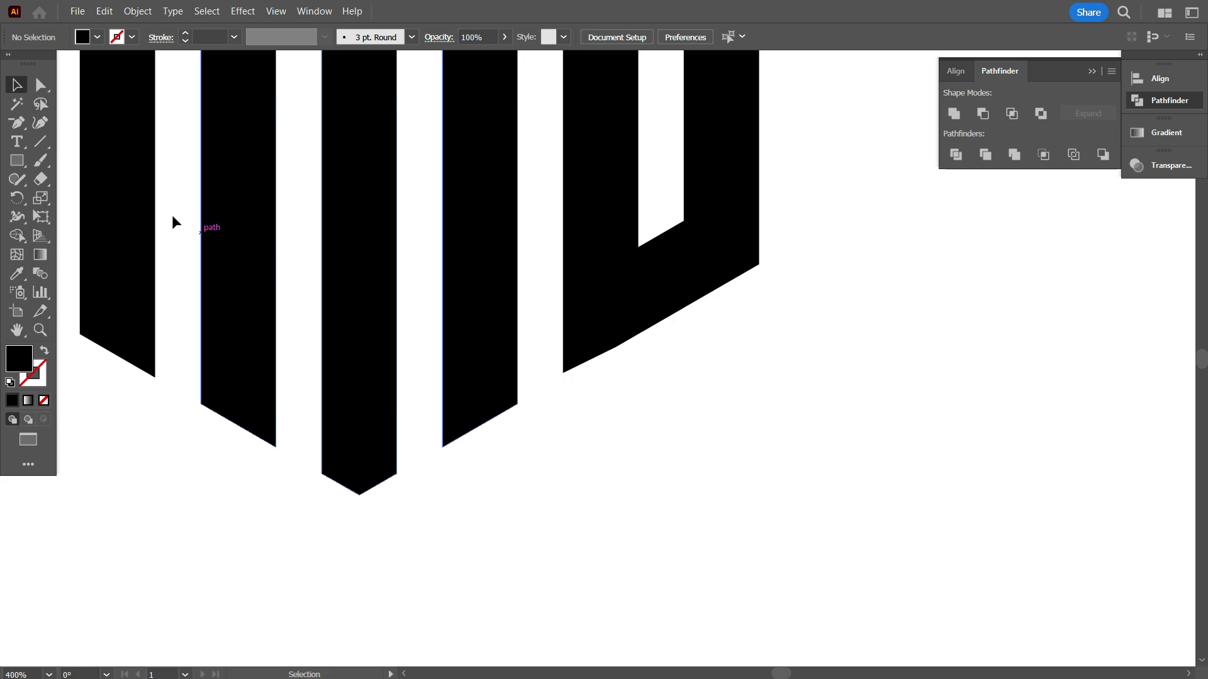
{"action": "right_click", "coordinate": [23, 121]}
{"action": "left_click", "coordinate": [52, 126]}
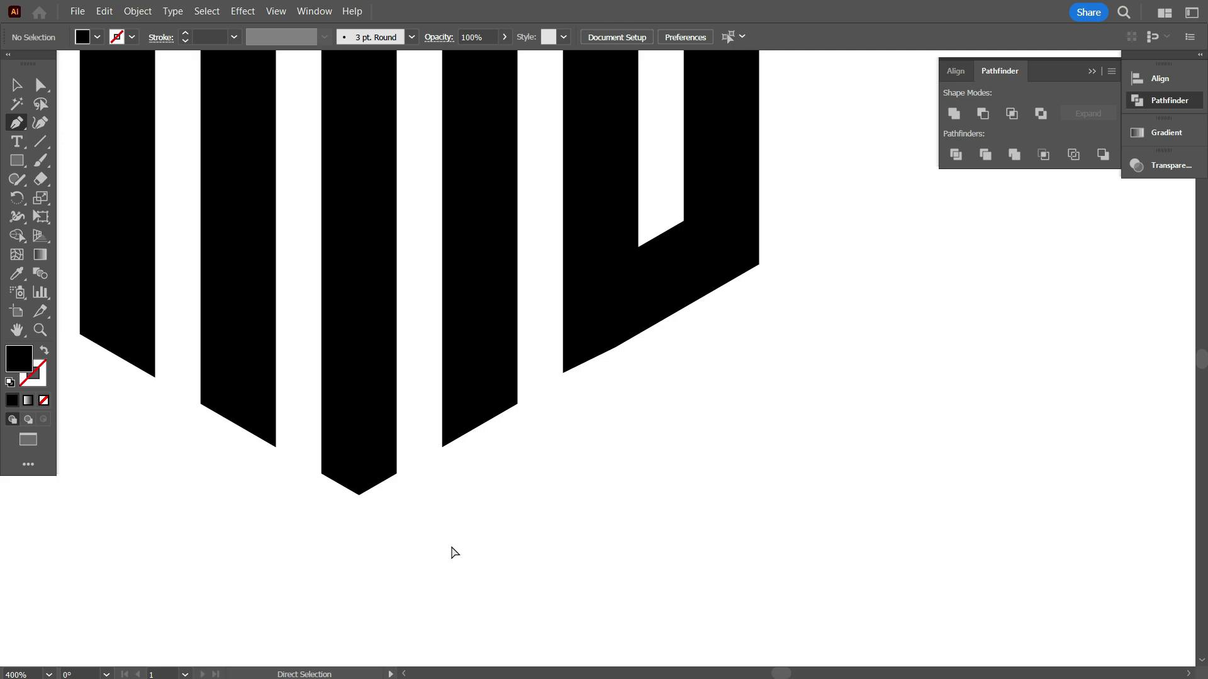
{"action": "left_click", "coordinate": [359, 494]}
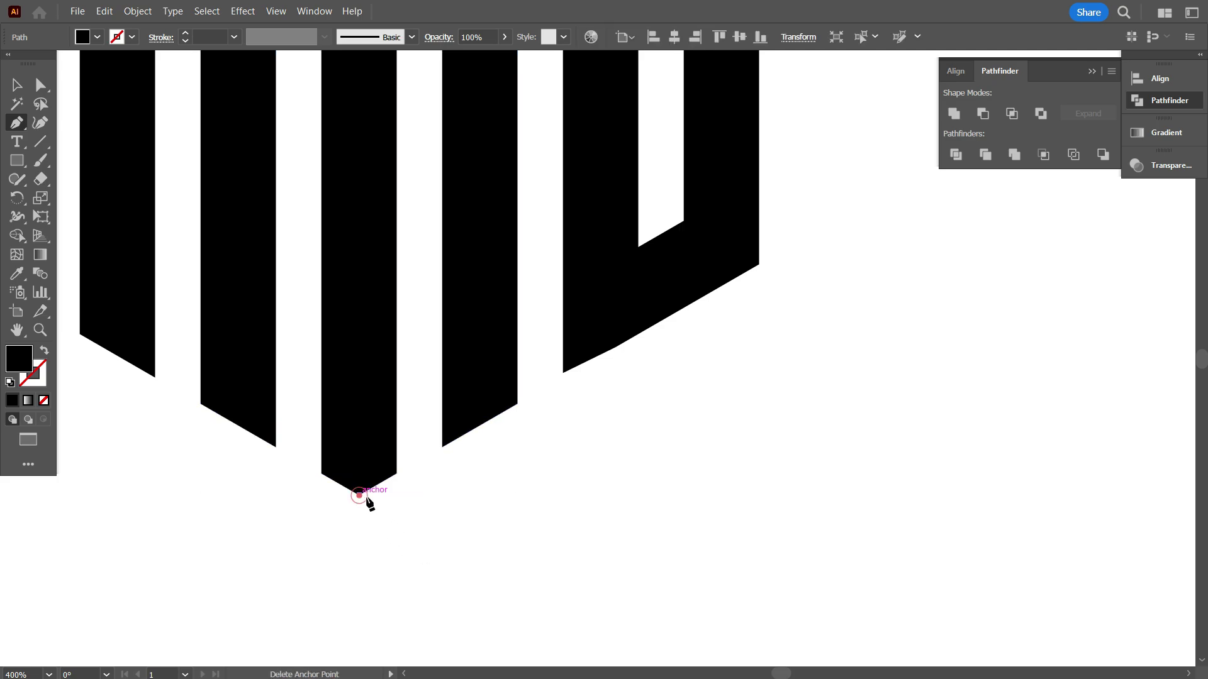
{"action": "left_click", "coordinate": [759, 264]}
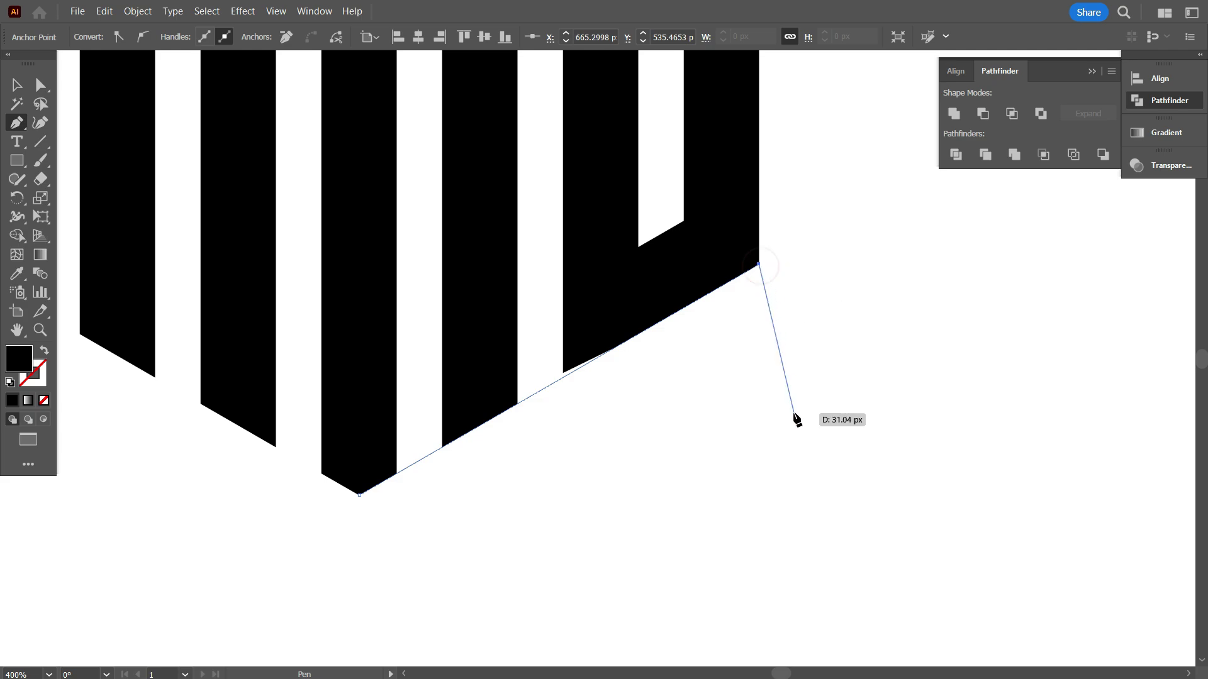
Draw a vertical Pen line along the G's inner-side edge, extending down past the slanted guide line
{"action": "left_click_drag", "start_coordinate": [563, 279], "coordinate": [568, 490]}
{"action": "left_click", "coordinate": [563, 486]}
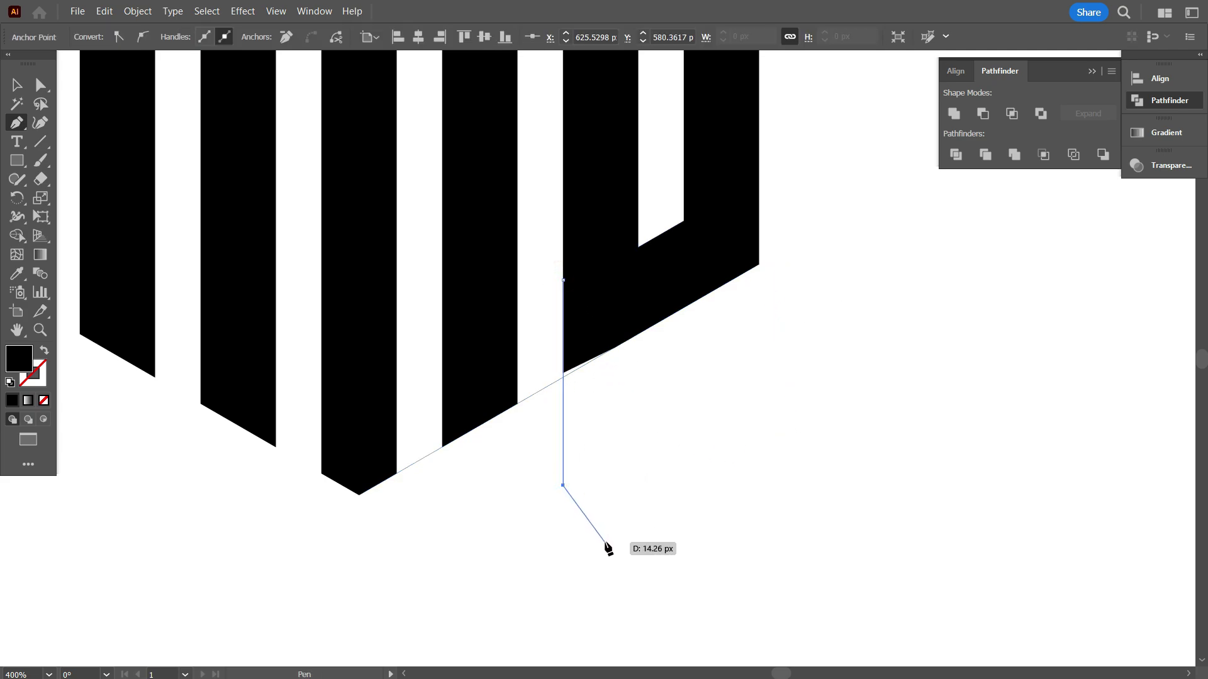
{"action": "left_click", "coordinate": [17, 84]}
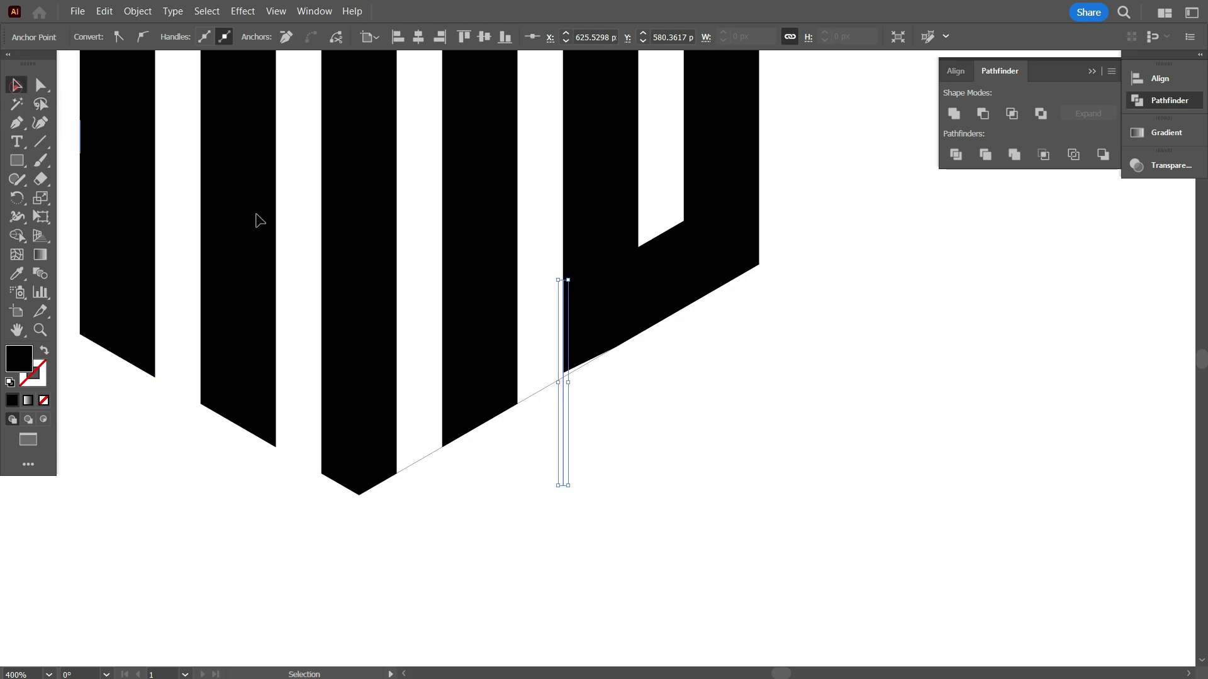
{"action": "left_click", "coordinate": [620, 390]}
Select the letters with both guide lines and merge the sliver under the G into it with Shape Builder
{"action": "left_click_drag", "start_coordinate": [569, 311], "coordinate": [554, 296]}
{"action": "left_click", "coordinate": [28, 240]}
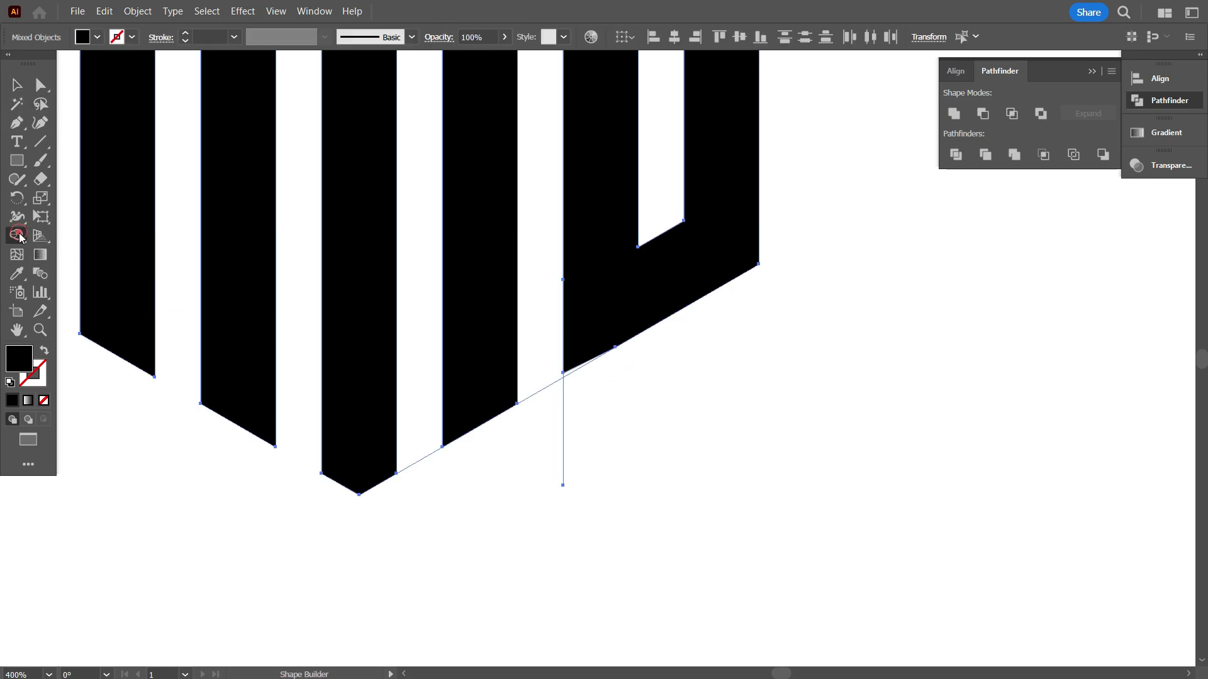
{"action": "scroll", "coordinate": [561, 382], "scroll_direction": "up", "scroll_amount": 3}
{"action": "mouse_move", "coordinate": [619, 277]}
{"action": "left_mouse_down"}
{"action": "mouse_move", "coordinate": [603, 346]}
{"action": "mouse_move", "coordinate": [622, 371]}
{"action": "left_mouse_up"}
{"action": "scroll", "coordinate": [660, 385], "scroll_direction": "down", "scroll_amount": 4}
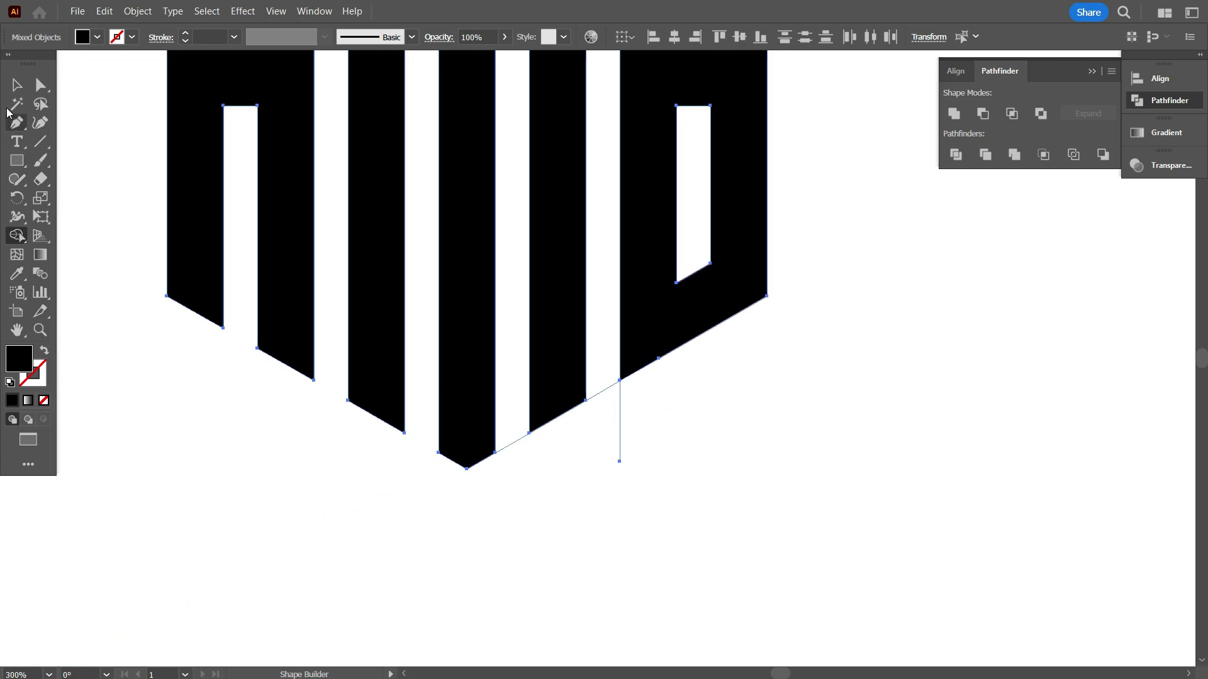
Delete the leftover guide path between the M's tip and the G's lower corner
{"action": "left_click", "coordinate": [13, 89]}
{"action": "left_click", "coordinate": [600, 390]}
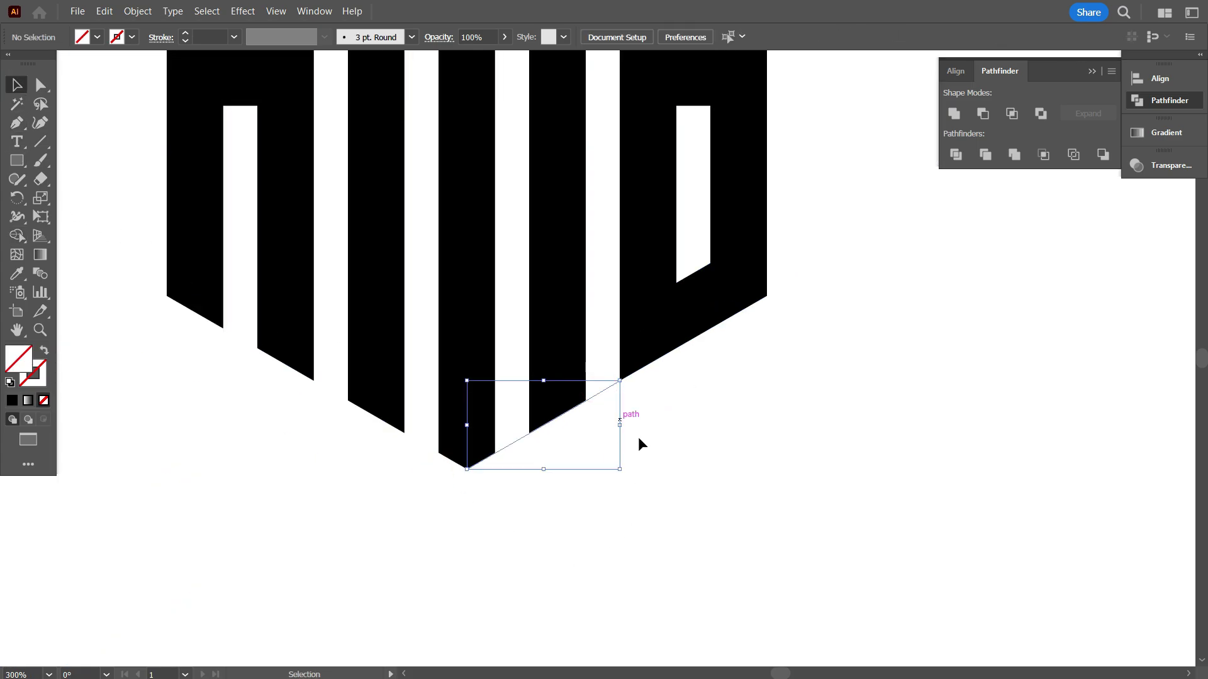
{"action": "scroll", "coordinate": [759, 500], "scroll_direction": "down", "scroll_amount": 2}
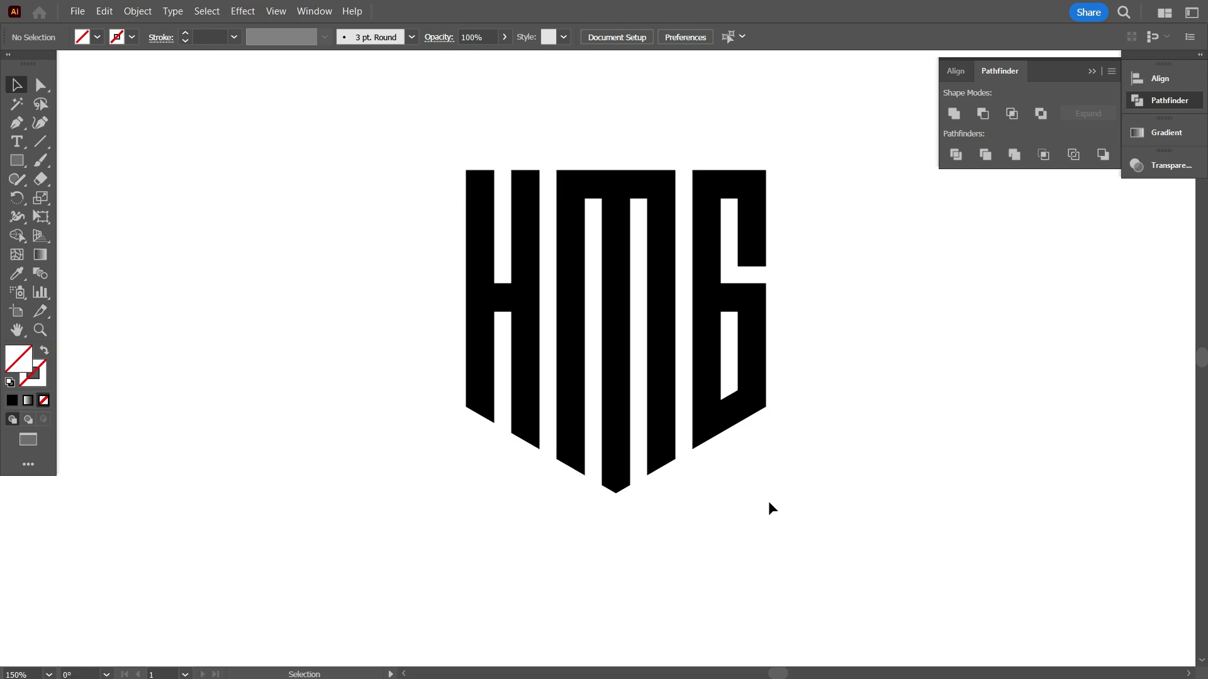
{"action": "left_click_drag", "start_coordinate": [775, 512], "coordinate": [724, 530]}
{"action": "left_click_drag", "start_coordinate": [326, 170], "coordinate": [780, 514]}
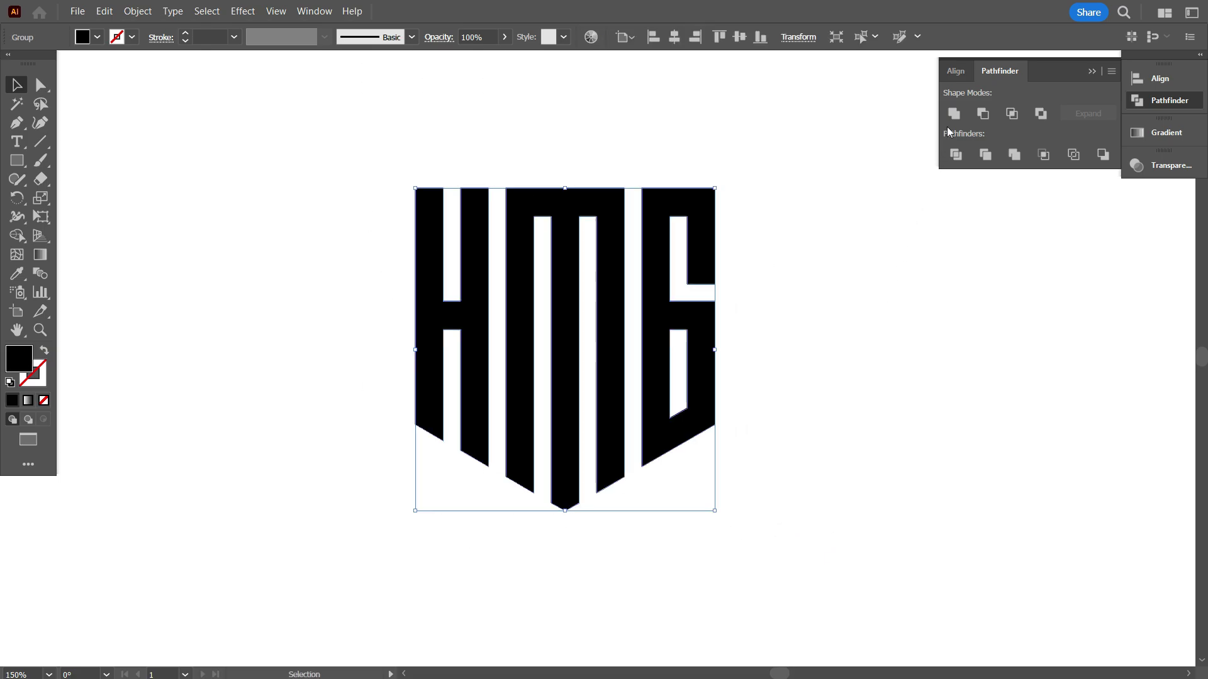
{"action": "left_click", "coordinate": [852, 270]}
Move the spare isometric grid into the empty space beside the finished HMG logo
{"action": "scroll", "coordinate": [873, 413], "scroll_direction": "down", "scroll_amount": 2}
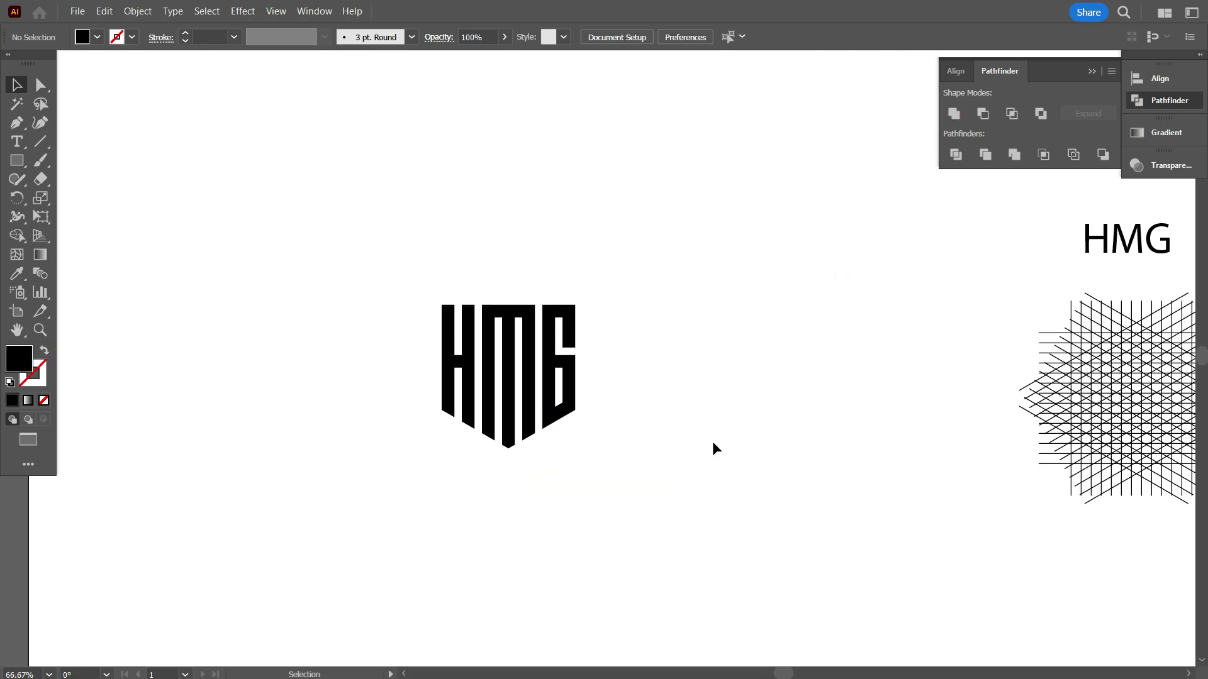
{"action": "scroll", "coordinate": [812, 339], "scroll_direction": "right", "scroll_amount": 2}
{"action": "left_click_drag", "start_coordinate": [1100, 434], "coordinate": [747, 390]}
{"action": "left_click", "coordinate": [744, 512]}
Sketch a freehand hexagon outline over the centre of the spare grid with the Paintbrush
{"action": "scroll", "coordinate": [746, 512], "scroll_direction": "up", "scroll_amount": 1}
{"action": "left_click_drag", "start_coordinate": [614, 473], "coordinate": [631, 526]}
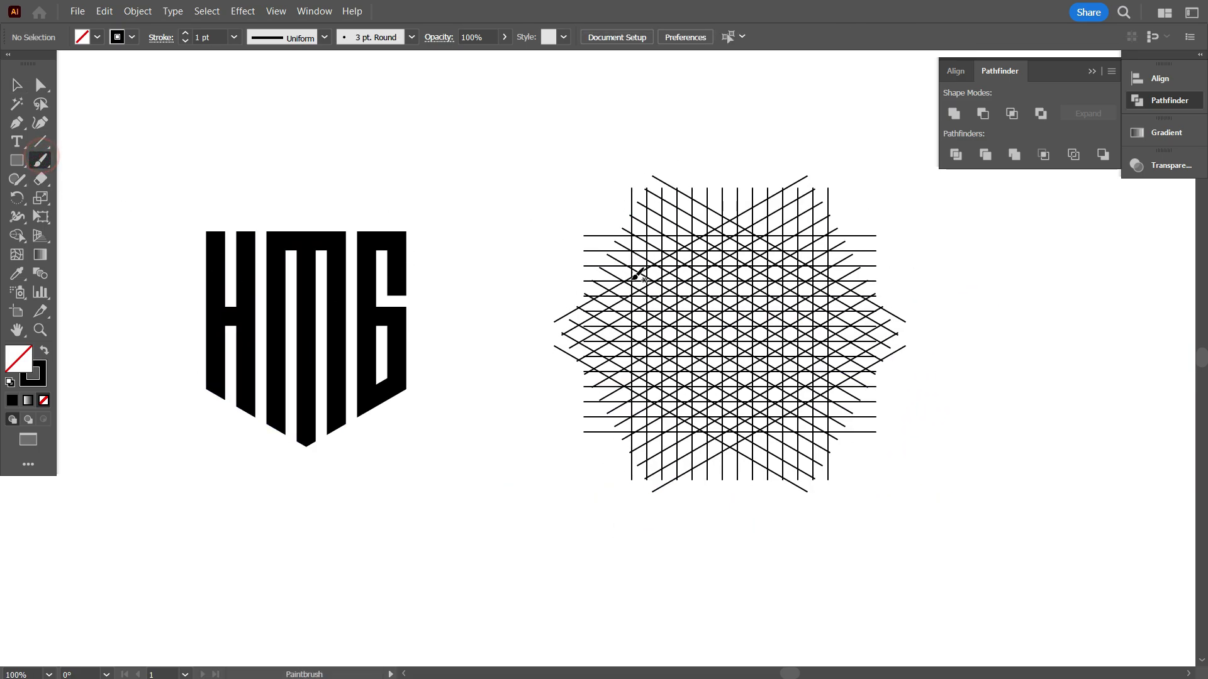
{"action": "left_click_drag", "start_coordinate": [735, 217], "coordinate": [642, 277]}
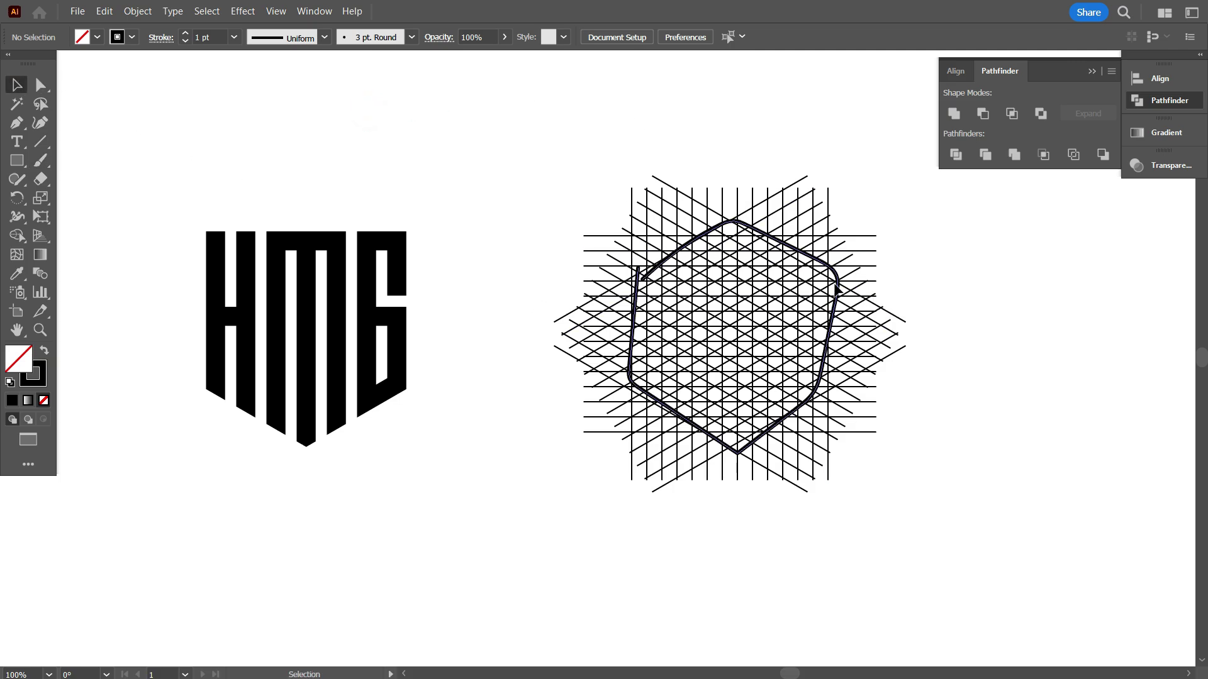
Delete the sketched hexagon outline, then prepare the whole isometric grid for Shape Builder with a black fill
{"action": "left_click", "coordinate": [836, 271]}
{"action": "key", "text": "Delete"}
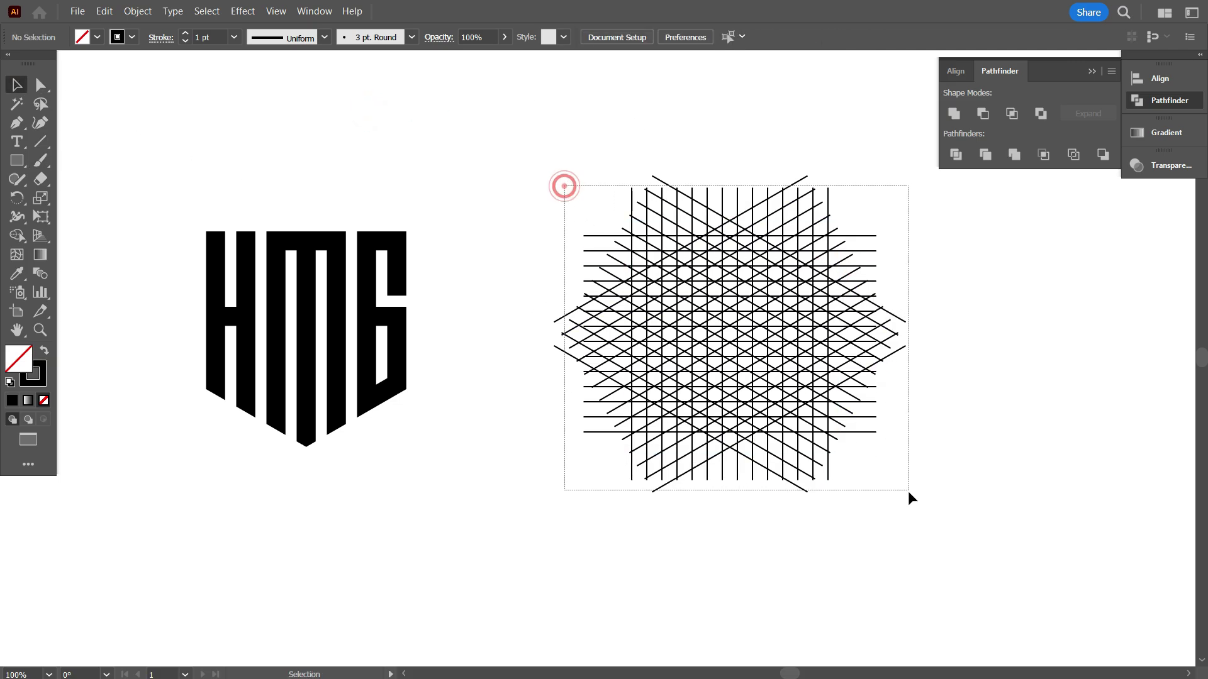
{"action": "left_click_drag", "start_coordinate": [908, 491], "coordinate": [908, 492]}
{"action": "key", "text": "ctrl+plus"}
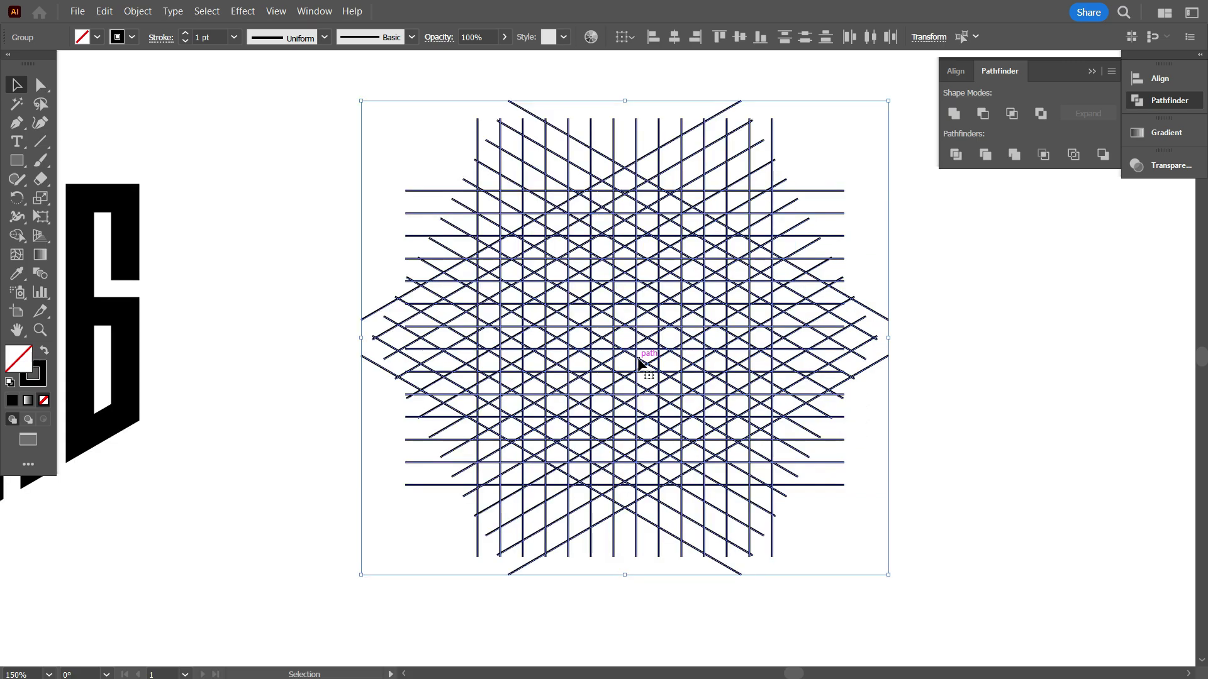
{"action": "left_click", "coordinate": [17, 235]}
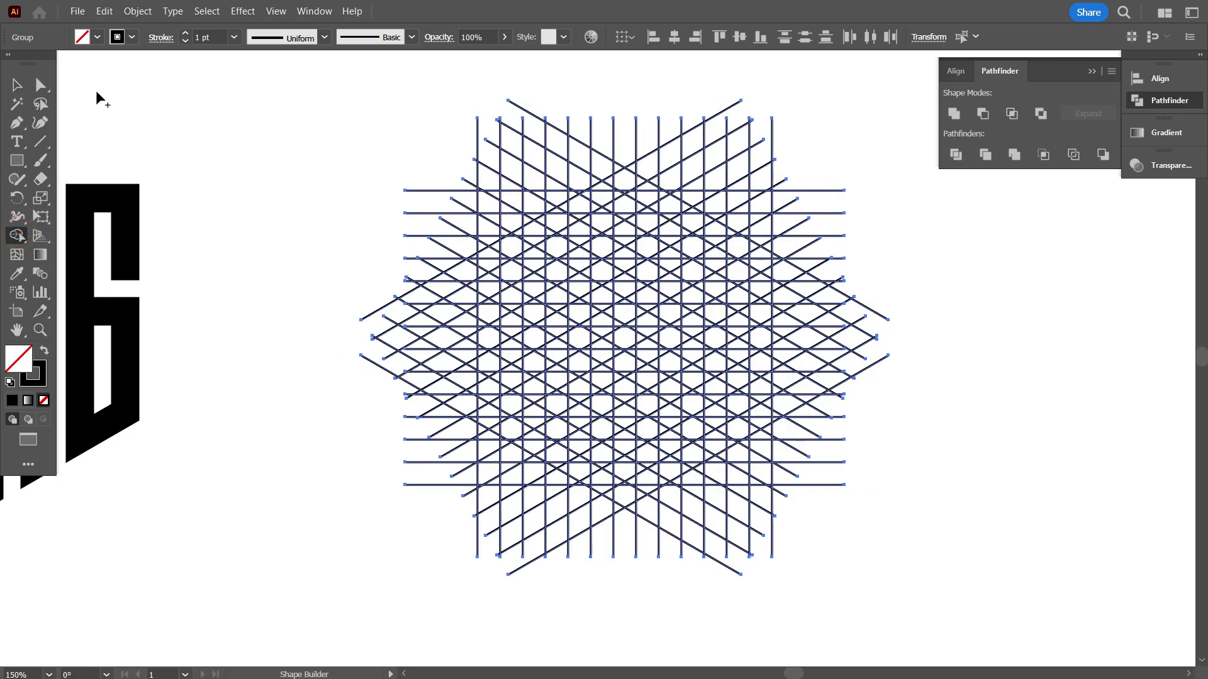
{"action": "left_click", "coordinate": [97, 38]}
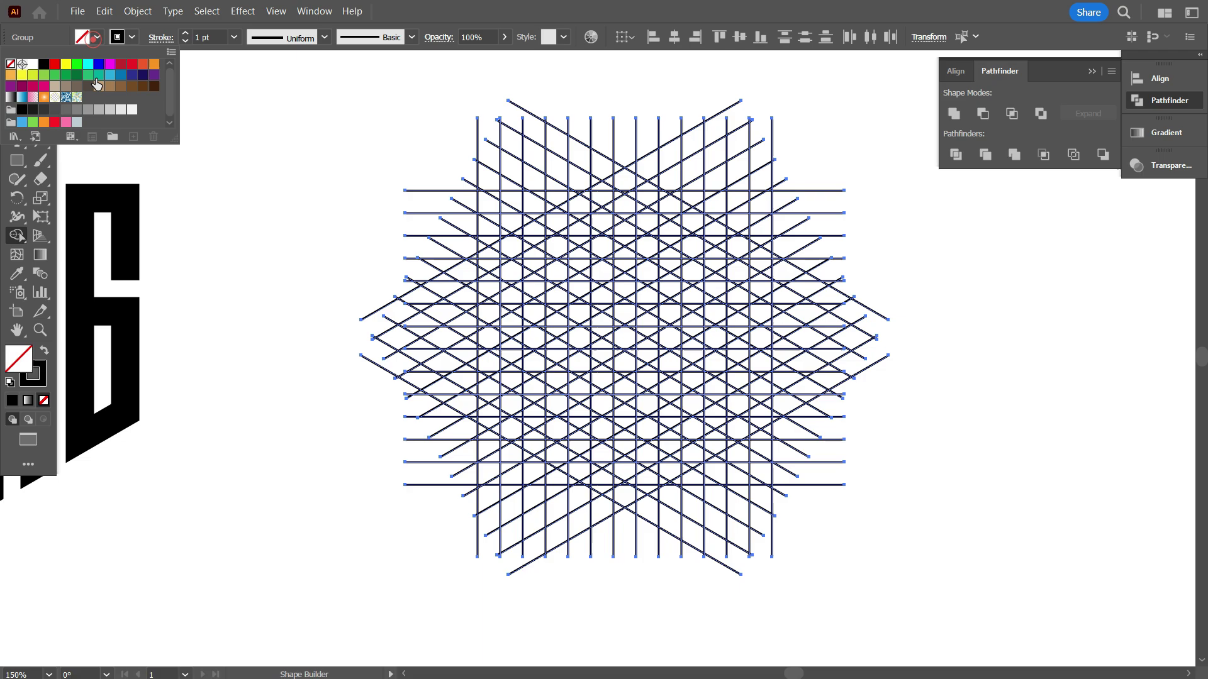
{"action": "left_click", "coordinate": [172, 203]}
{"action": "scroll", "coordinate": [541, 360], "scroll_direction": "up", "scroll_amount": 1}
{"action": "scroll", "coordinate": [515, 428], "scroll_direction": "up", "scroll_amount": 1}
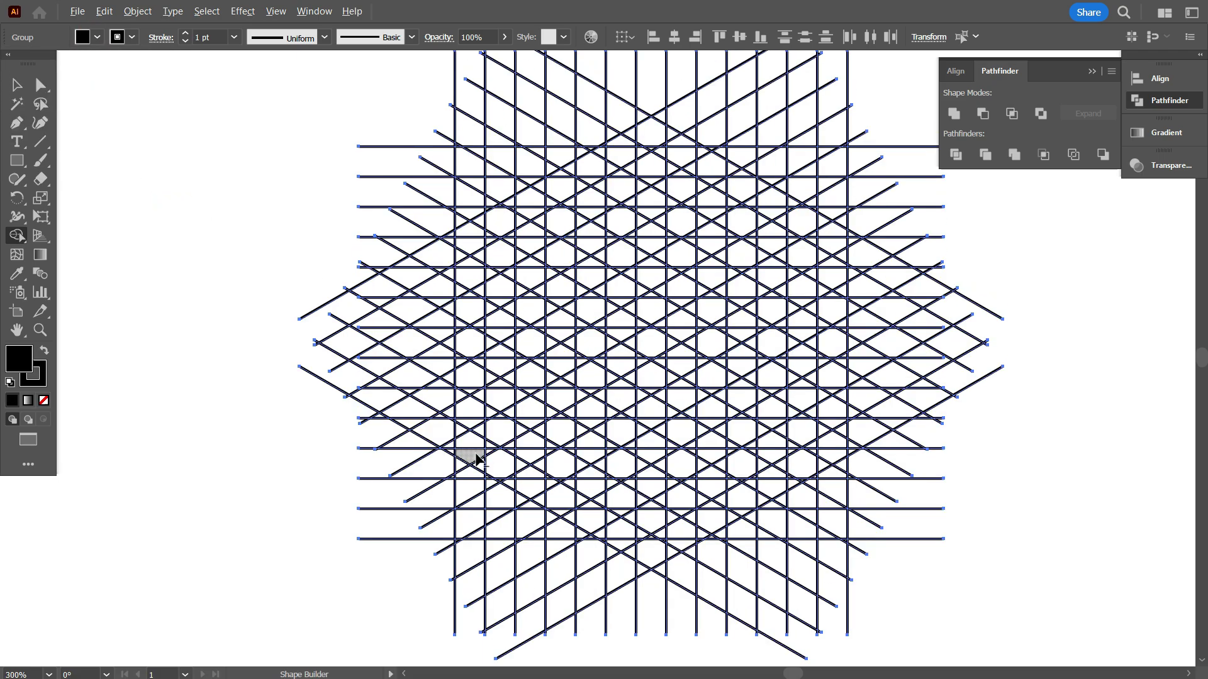
{"action": "scroll", "coordinate": [476, 460], "scroll_direction": "up", "scroll_amount": 1}
{"action": "scroll", "coordinate": [485, 332], "scroll_direction": "up", "scroll_amount": 2}
{"action": "scroll", "coordinate": [485, 321], "scroll_direction": "down", "scroll_amount": 1}
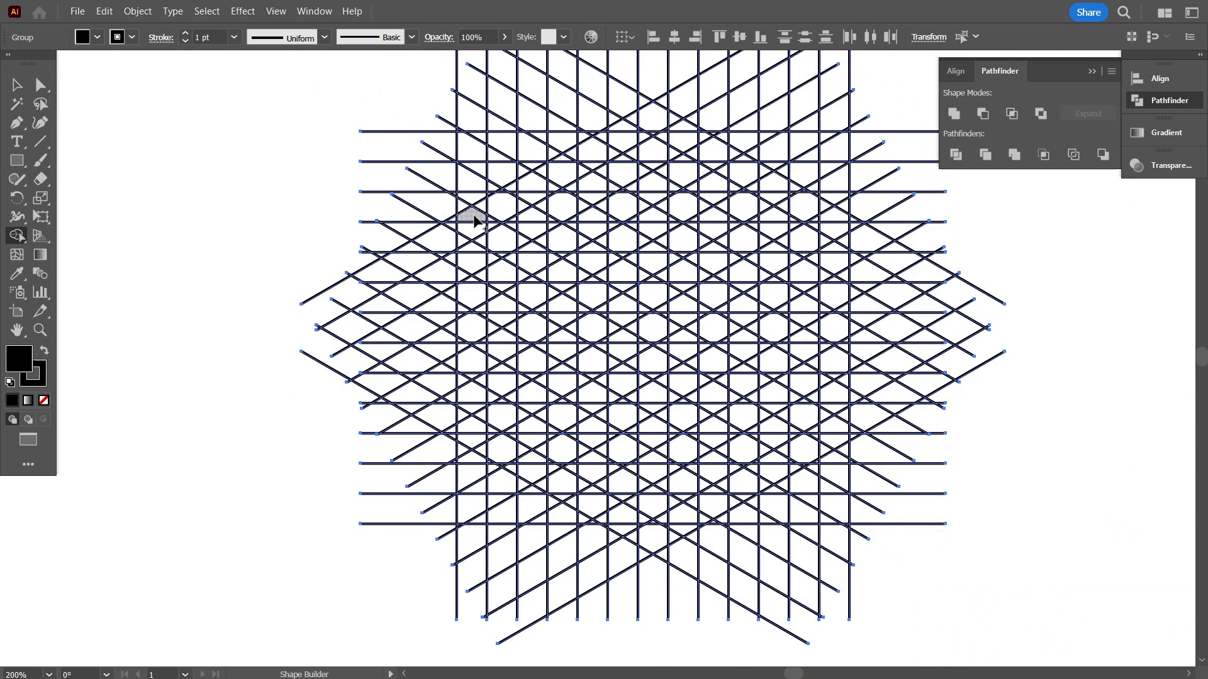
Merge grid cells into two slanted-end vertical columns forming the H's stems within a hexagonal silhouette
{"action": "left_click_drag", "start_coordinate": [481, 206], "coordinate": [473, 394]}
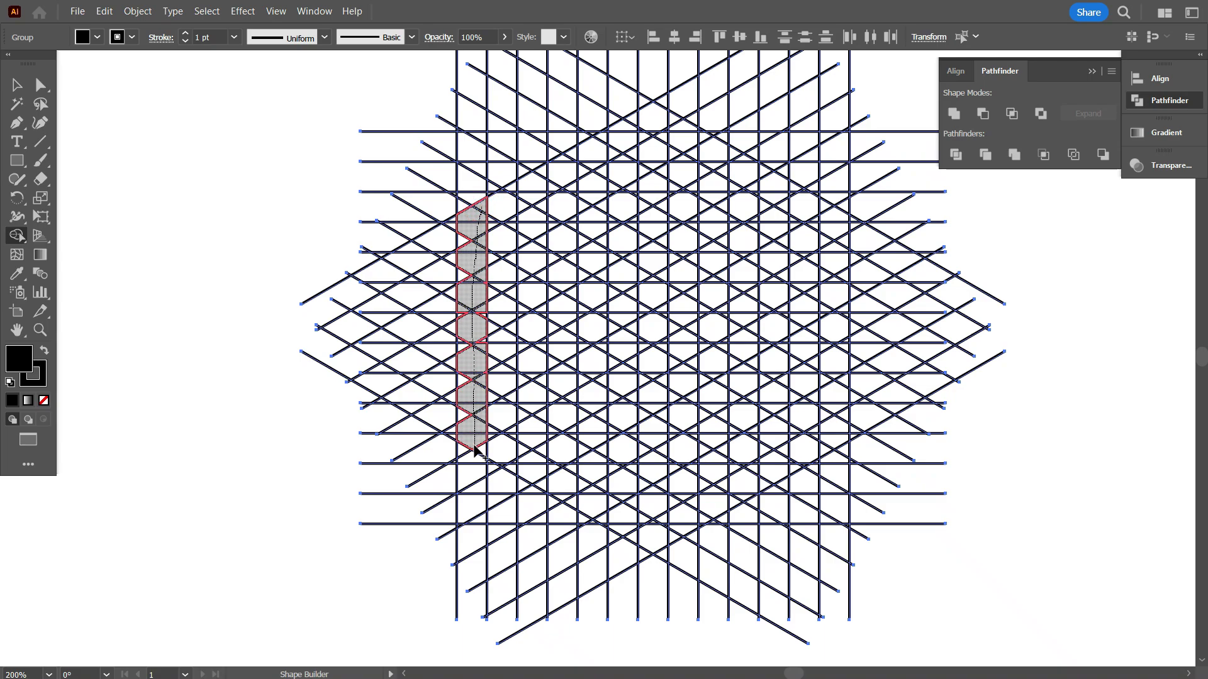
{"action": "left_click_drag", "start_coordinate": [479, 453], "coordinate": [480, 454]}
{"action": "left_click_drag", "start_coordinate": [542, 176], "coordinate": [538, 483]}
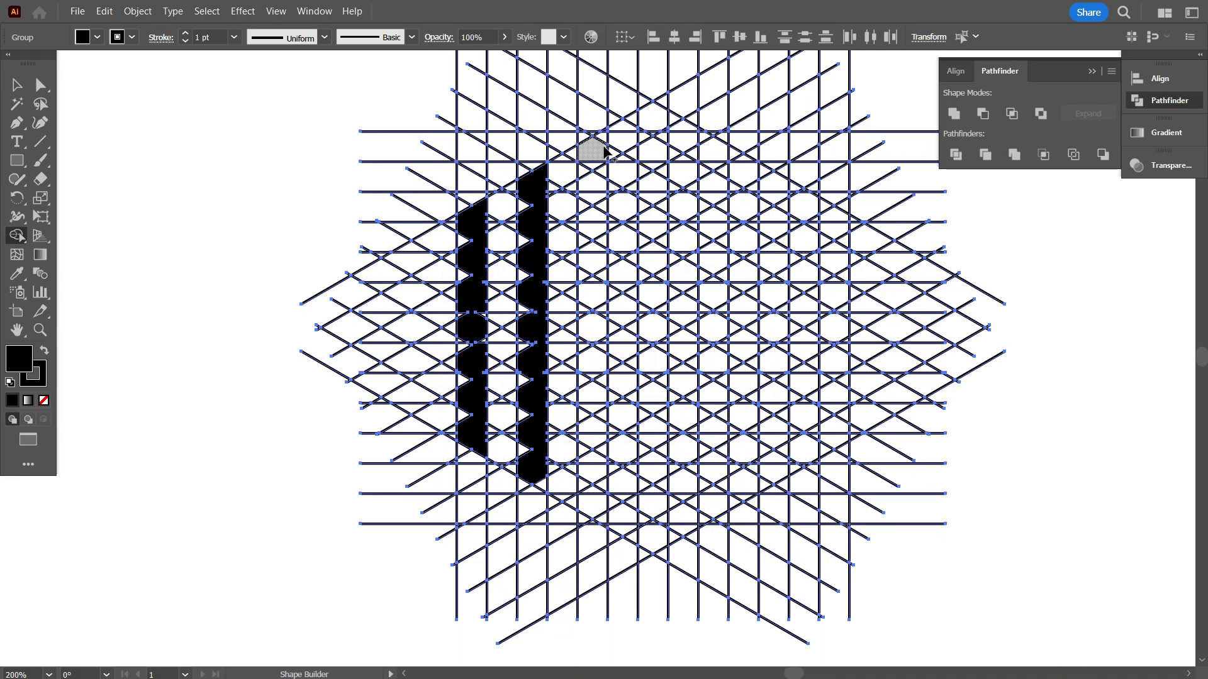
Merge alternating grid columns into the M's three stems and the G's spine, following the hexagon's height at each column
{"action": "left_click_drag", "start_coordinate": [603, 140], "coordinate": [592, 524]}
{"action": "left_click_drag", "start_coordinate": [654, 116], "coordinate": [656, 473]}
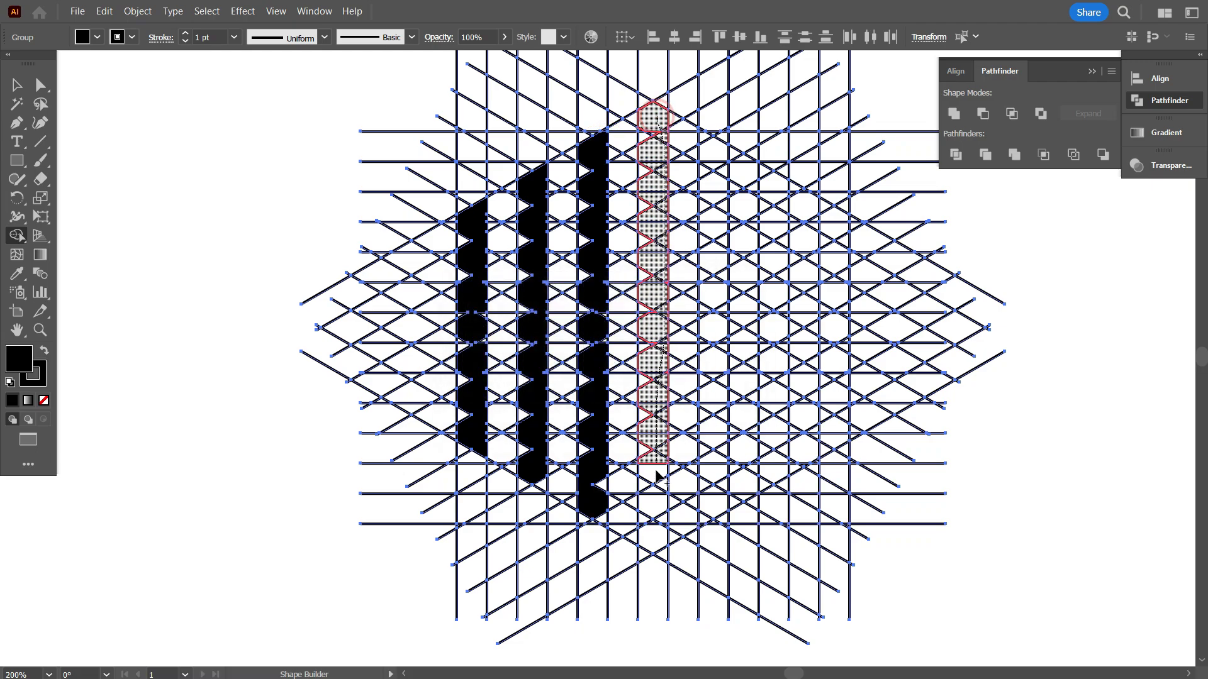
{"action": "left_click_drag", "start_coordinate": [658, 539], "coordinate": [657, 544]}
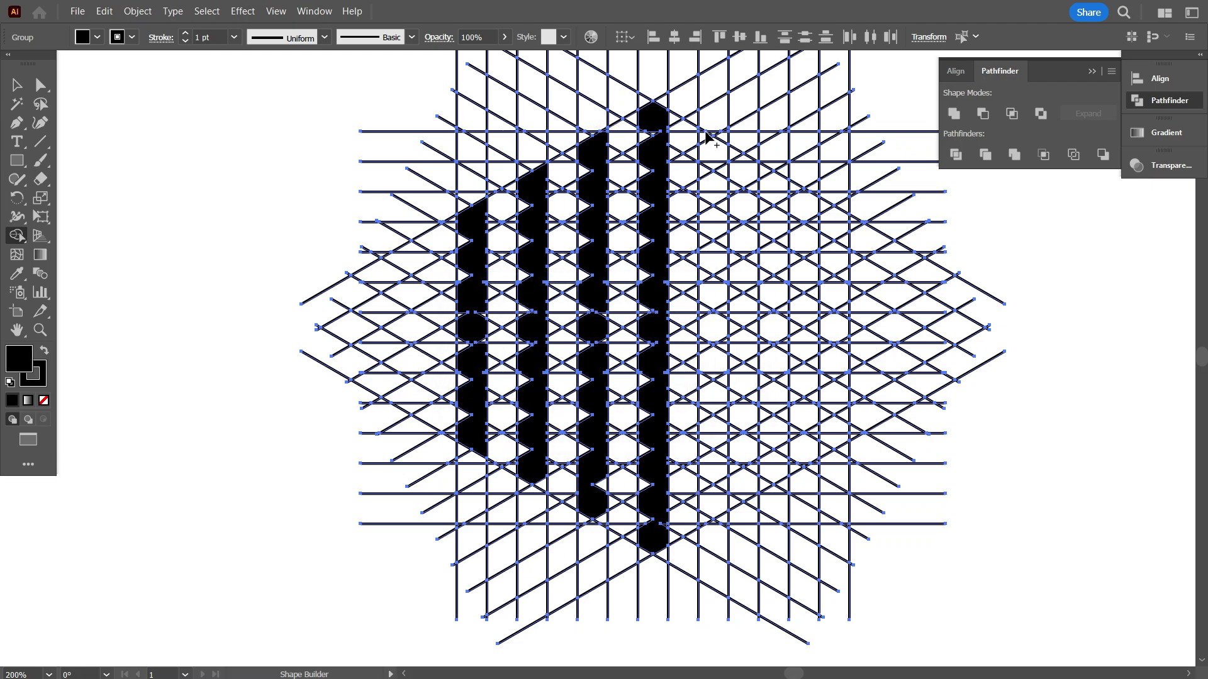
{"action": "left_click_drag", "start_coordinate": [713, 184], "coordinate": [723, 503]}
{"action": "left_click_drag", "start_coordinate": [778, 186], "coordinate": [780, 425]}
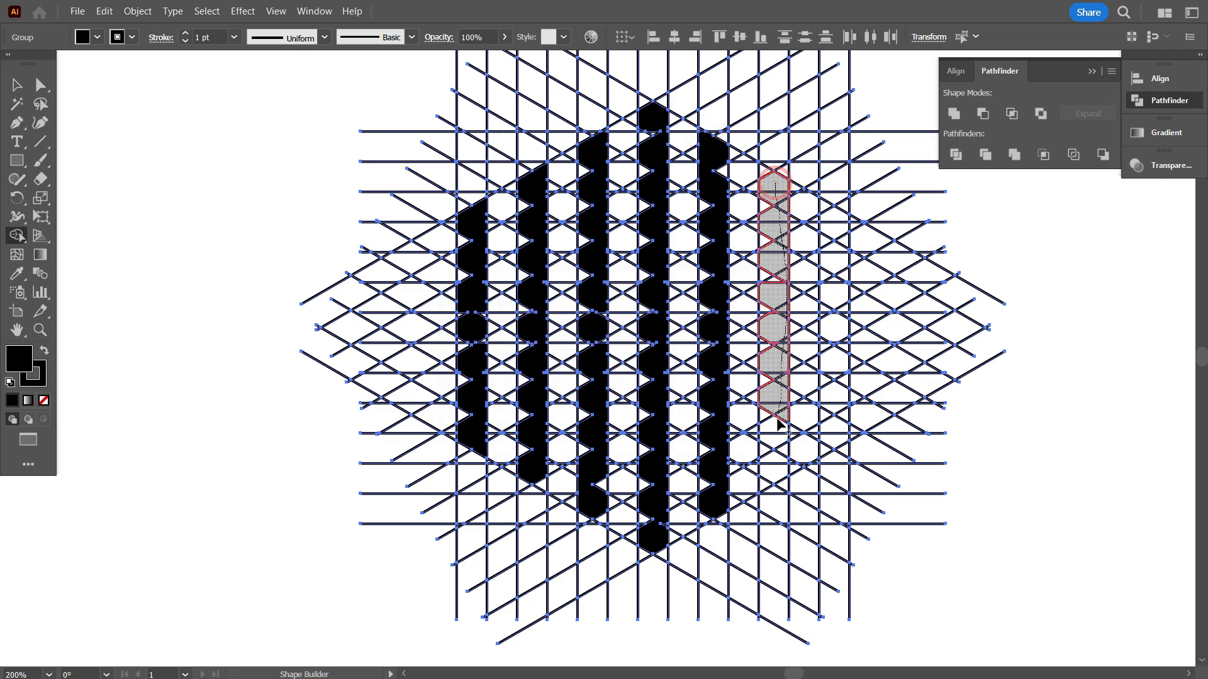
{"action": "left_click_drag", "start_coordinate": [778, 485], "coordinate": [778, 488]}
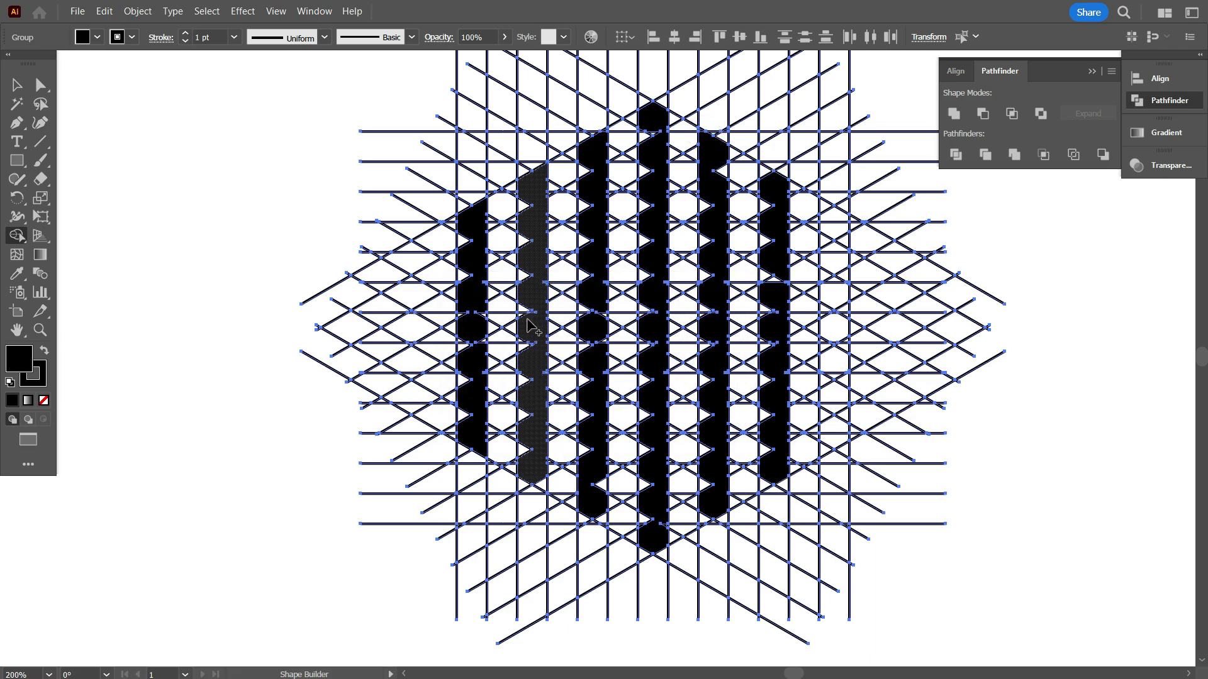
Join the H's stems with a crossbar, add the G's lower loop and upper hook, and connect the M's stems along the peaked top
{"action": "left_click_drag", "start_coordinate": [525, 328], "coordinate": [481, 330]}
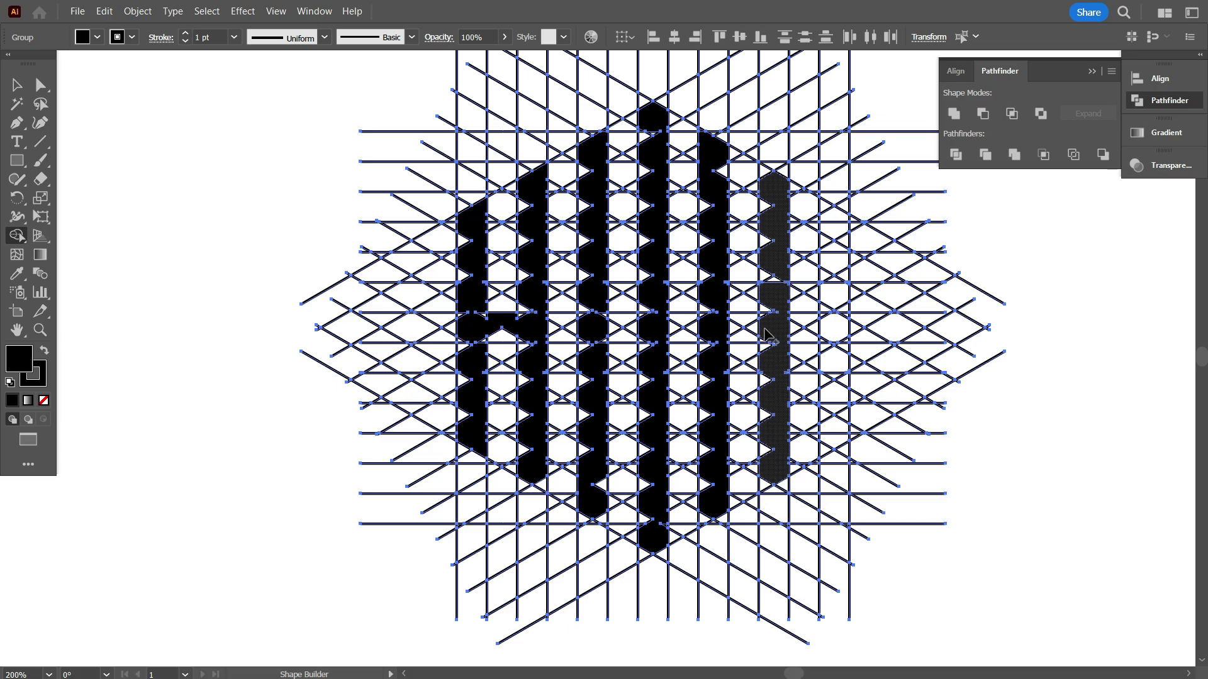
{"action": "mouse_move", "coordinate": [840, 368]}
{"action": "left_mouse_down"}
{"action": "mouse_move", "coordinate": [838, 433]}
{"action": "mouse_move", "coordinate": [788, 467]}
{"action": "left_mouse_up"}
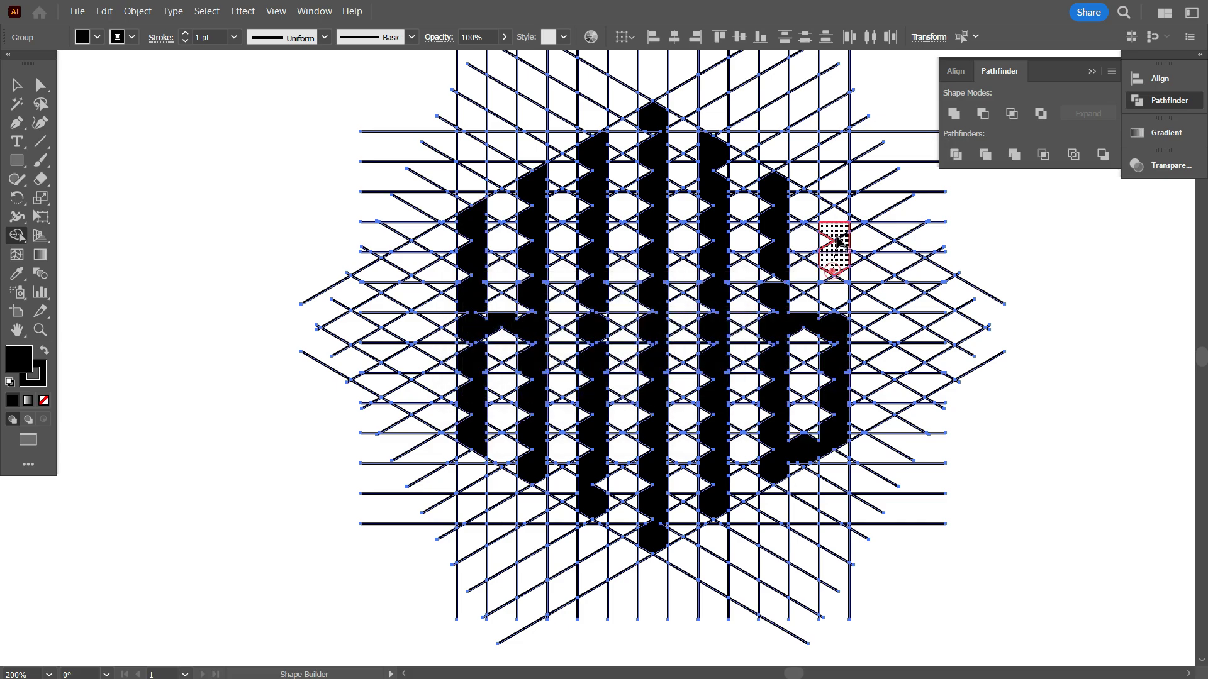
{"action": "left_click_drag", "start_coordinate": [838, 241], "coordinate": [803, 200]}
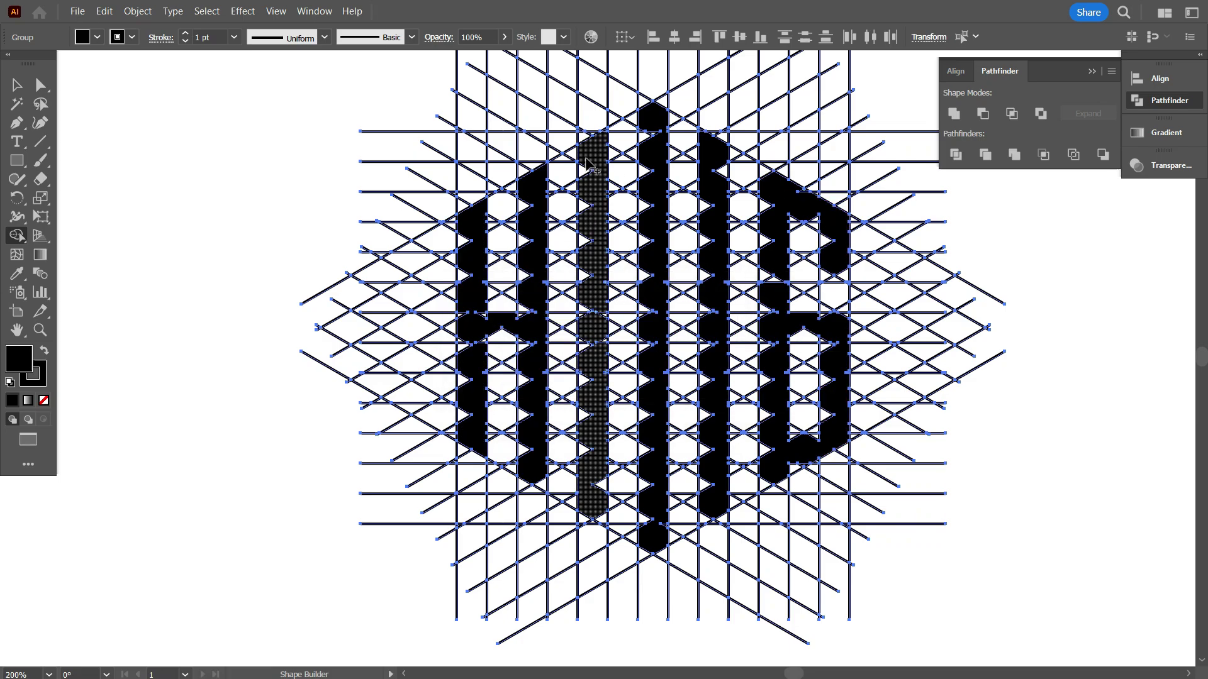
{"action": "mouse_move", "coordinate": [586, 159]}
{"action": "left_mouse_down"}
{"action": "mouse_move", "coordinate": [646, 119]}
{"action": "mouse_move", "coordinate": [703, 150]}
{"action": "left_mouse_up"}
Merge the leftover triangles and slivers along the H's left stem, crossbar and inner right stem into the H
{"action": "scroll", "coordinate": [476, 293], "scroll_direction": "up", "scroll_amount": 3}
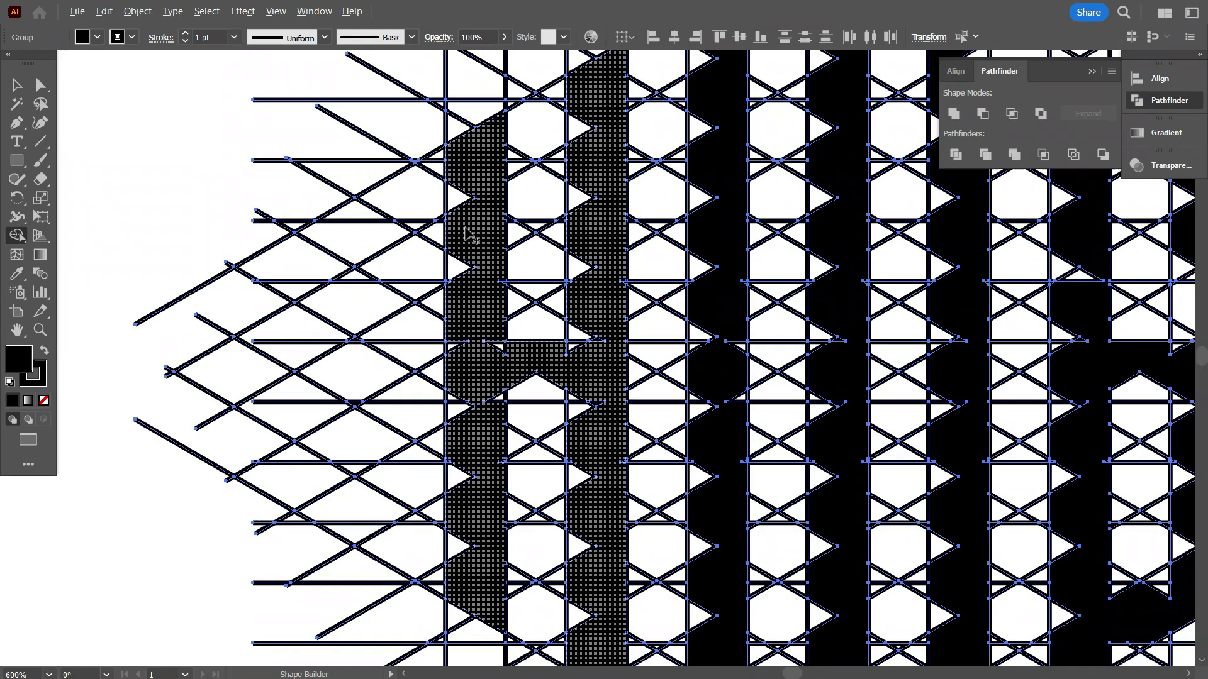
{"action": "left_click_drag", "start_coordinate": [458, 160], "coordinate": [457, 408]}
{"action": "scroll", "coordinate": [494, 284], "scroll_direction": "down", "scroll_amount": 7}
{"action": "left_click_drag", "start_coordinate": [504, 254], "coordinate": [516, 304]}
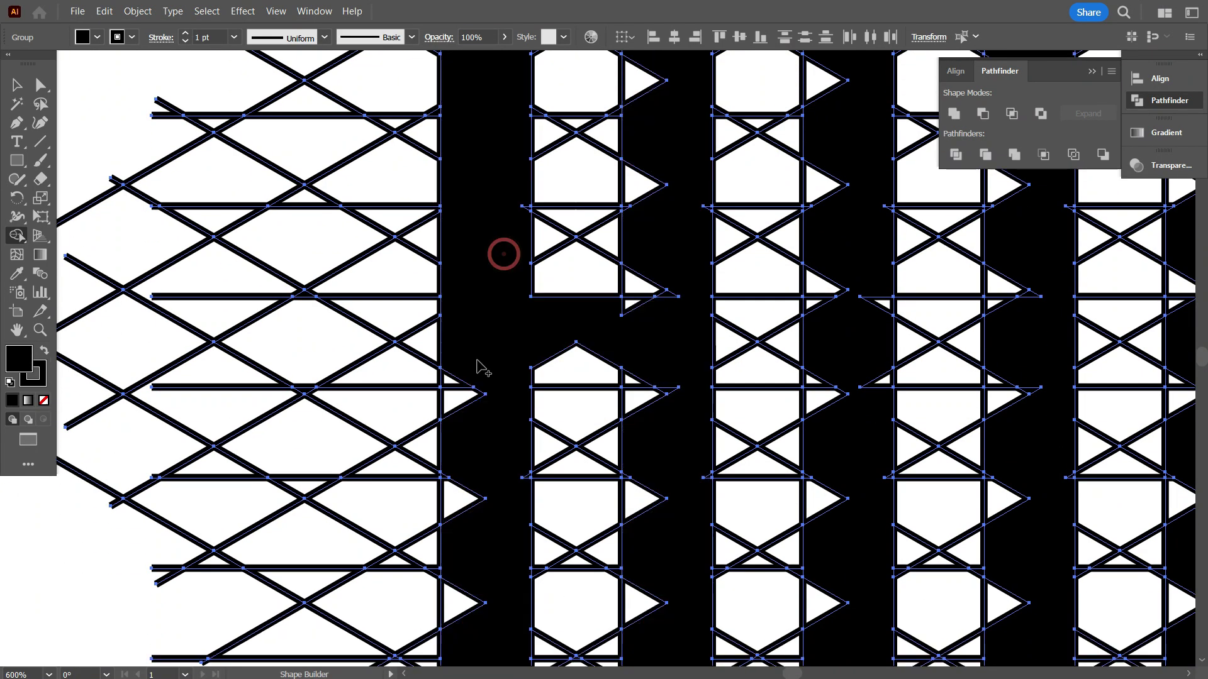
{"action": "scroll", "coordinate": [479, 390], "scroll_direction": "down", "scroll_amount": 3}
{"action": "scroll", "coordinate": [460, 419], "scroll_direction": "up", "scroll_amount": 2}
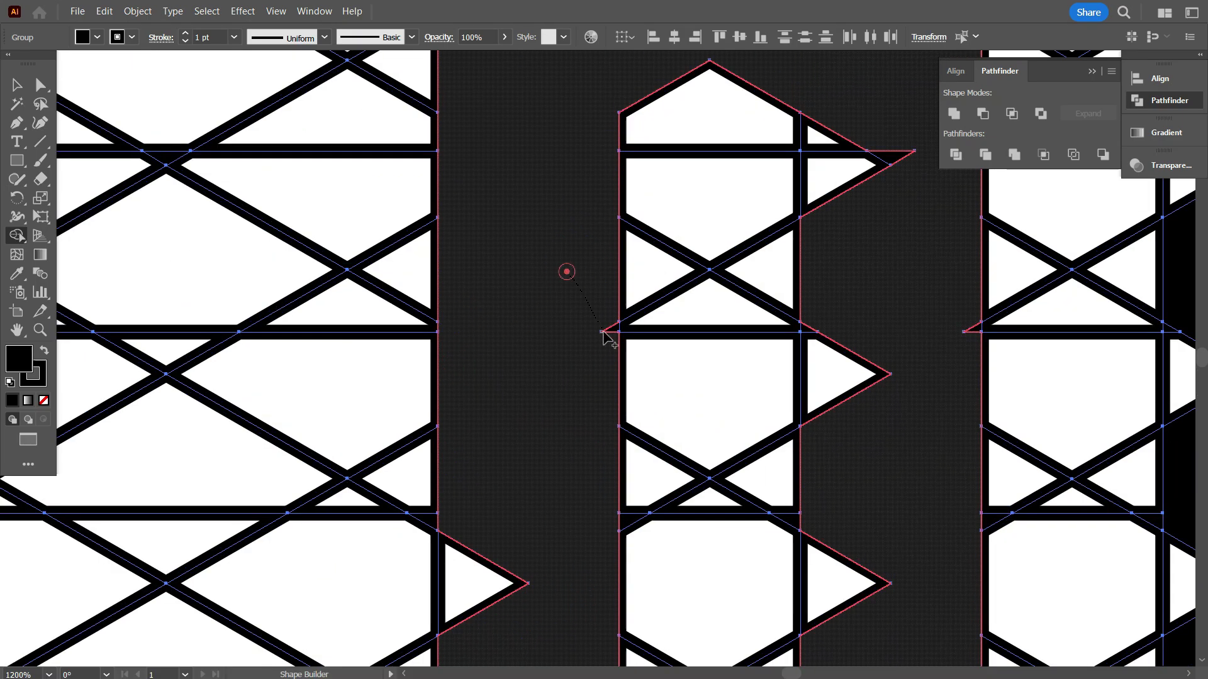
{"action": "left_click_drag", "start_coordinate": [603, 331], "coordinate": [611, 329]}
{"action": "scroll", "coordinate": [598, 180], "scroll_direction": "up", "scroll_amount": 2}
{"action": "mouse_move", "coordinate": [598, 179]}
{"action": "left_mouse_down"}
{"action": "mouse_move", "coordinate": [859, 184]}
{"action": "mouse_move", "coordinate": [832, 229]}
{"action": "mouse_move", "coordinate": [812, 431]}
{"action": "left_mouse_up"}
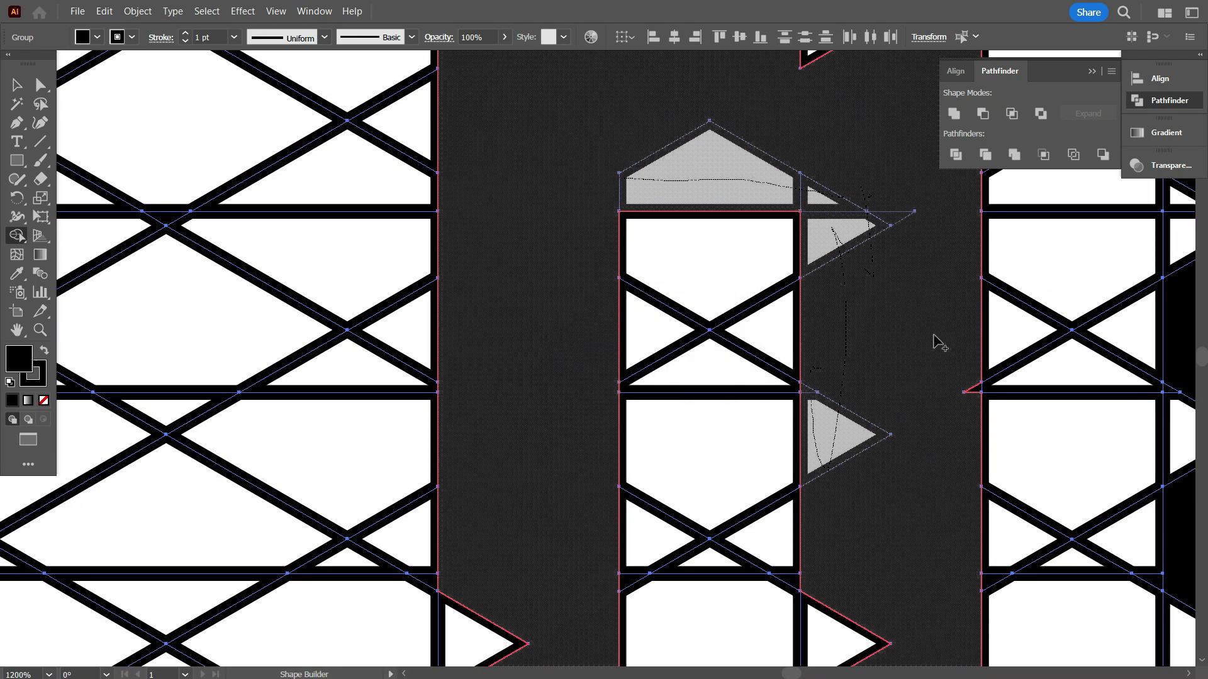
{"action": "left_click_drag", "start_coordinate": [934, 335], "coordinate": [930, 343]}
Fill the remaining notches in the lower parts of both H stems down to their slanted ends
{"action": "scroll", "coordinate": [904, 385], "scroll_direction": "down", "scroll_amount": 10}
{"action": "scroll", "coordinate": [549, 258], "scroll_direction": "down", "scroll_amount": 1}
{"action": "left_click_drag", "start_coordinate": [528, 266], "coordinate": [582, 312]}
{"action": "left_click_drag", "start_coordinate": [749, 237], "coordinate": [751, 532]}
{"action": "scroll", "coordinate": [767, 494], "scroll_direction": "down", "scroll_amount": 2}
{"action": "left_click_drag", "start_coordinate": [785, 459], "coordinate": [820, 527]}
{"action": "scroll", "coordinate": [840, 466], "scroll_direction": "down", "scroll_amount": 1}
{"action": "scroll", "coordinate": [870, 551], "scroll_direction": "up", "scroll_amount": 4}
{"action": "scroll", "coordinate": [670, 510], "scroll_direction": "down", "scroll_amount": 4}
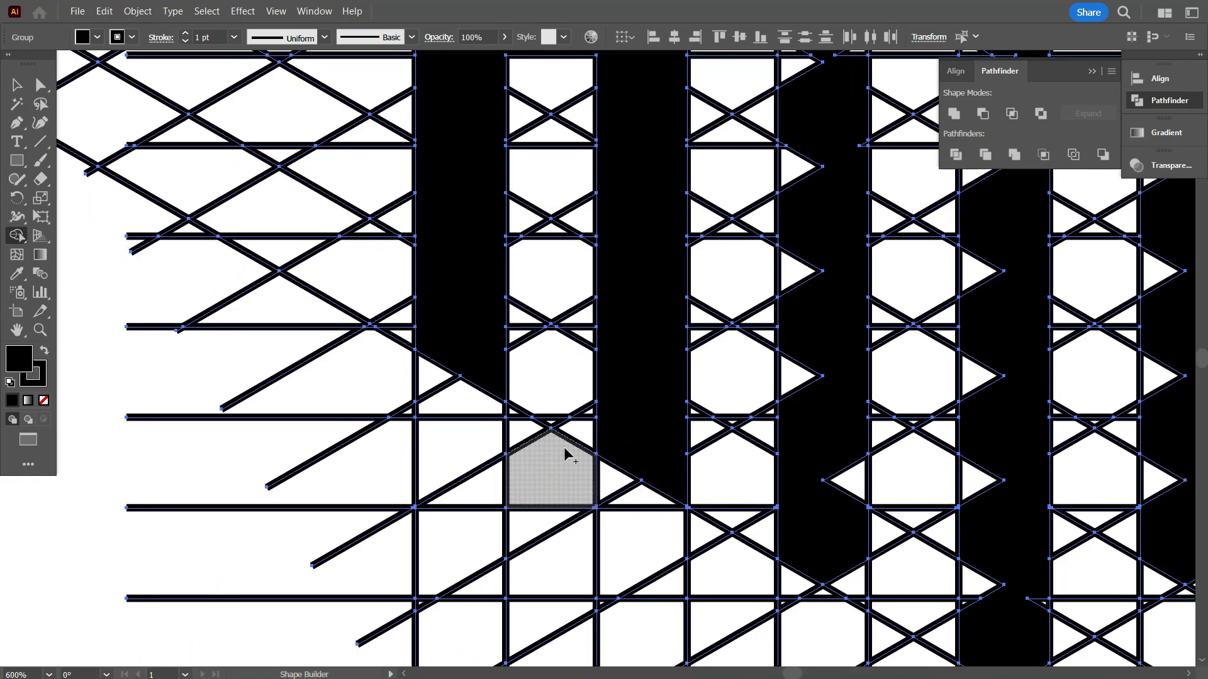
Merge the leftover notches along the lower part of the M's left stem into the letter
{"action": "scroll", "coordinate": [635, 443], "scroll_direction": "down", "scroll_amount": 3}
{"action": "left_click_drag", "start_coordinate": [845, 417], "coordinate": [852, 505]}
{"action": "mouse_move", "coordinate": [819, 327]}
{"action": "left_mouse_down"}
{"action": "mouse_move", "coordinate": [788, 165]}
{"action": "mouse_move", "coordinate": [795, 81]}
{"action": "left_mouse_up"}
{"action": "scroll", "coordinate": [812, 157], "scroll_direction": "up", "scroll_amount": 4}
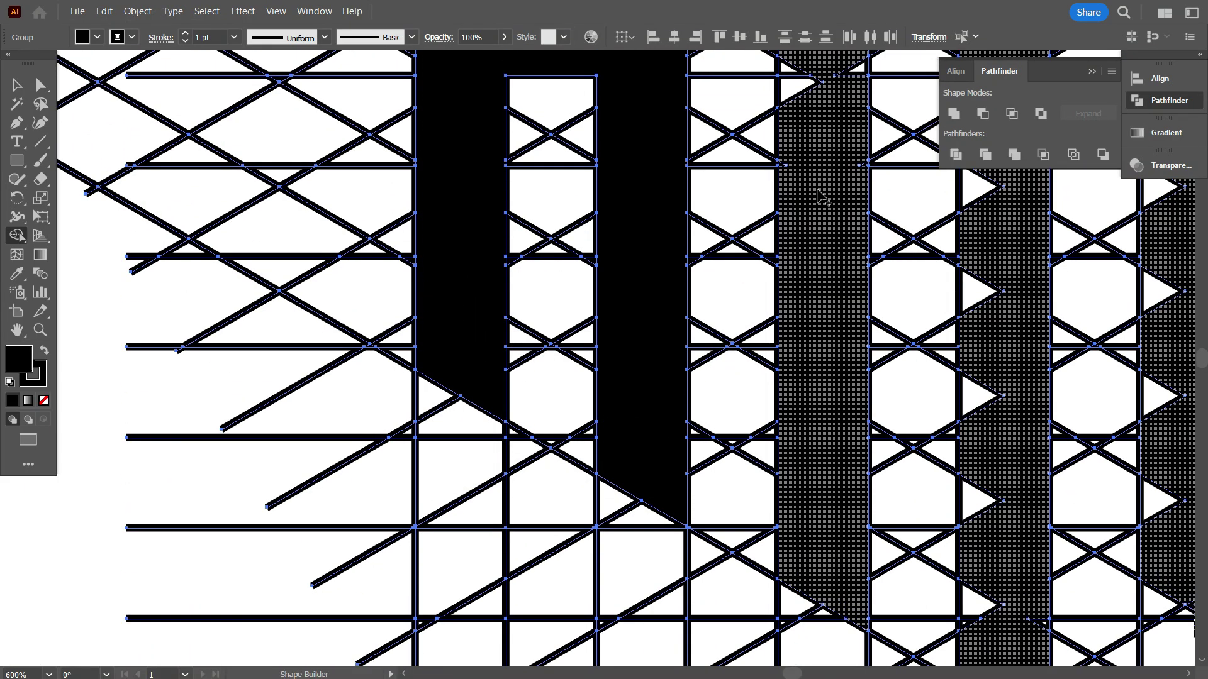
Fill the triangular notches and slivers along the lower and central parts of the M's left and middle stems
{"action": "scroll", "coordinate": [811, 257], "scroll_direction": "up", "scroll_amount": 3}
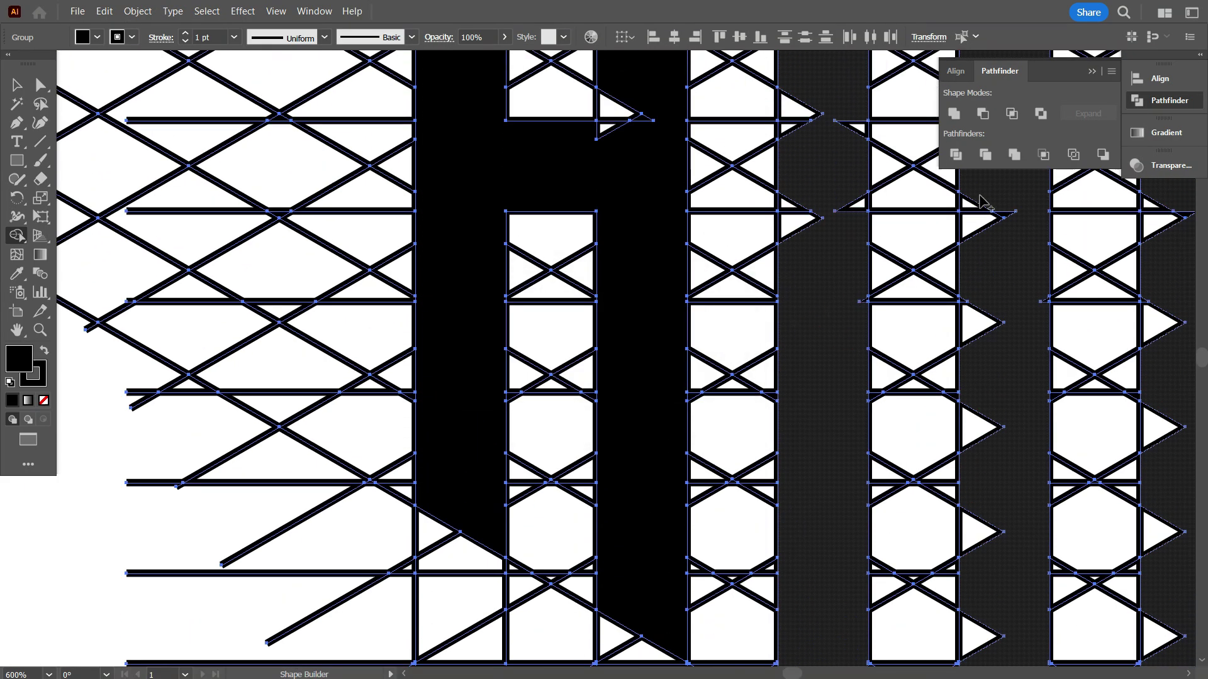
{"action": "left_click_drag", "start_coordinate": [967, 205], "coordinate": [966, 313]}
{"action": "left_click_drag", "start_coordinate": [975, 471], "coordinate": [976, 631]}
{"action": "left_click_drag", "start_coordinate": [1030, 532], "coordinate": [782, 539]}
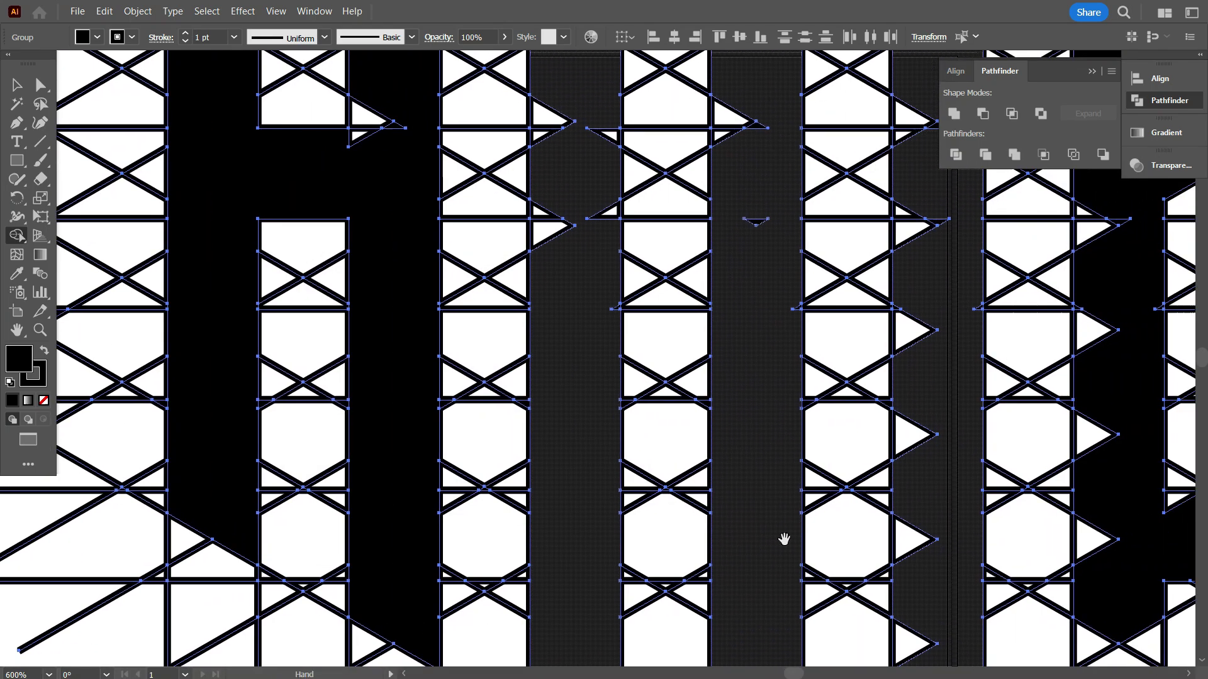
{"action": "scroll", "coordinate": [608, 380], "scroll_direction": "up", "scroll_amount": 3}
{"action": "scroll", "coordinate": [602, 380], "scroll_direction": "up", "scroll_amount": 1}
{"action": "left_click_drag", "start_coordinate": [602, 373], "coordinate": [617, 448]}
{"action": "mouse_move", "coordinate": [595, 129]}
{"action": "left_mouse_down"}
{"action": "mouse_move", "coordinate": [526, 205]}
{"action": "mouse_move", "coordinate": [533, 395]}
{"action": "left_mouse_up"}
{"action": "scroll", "coordinate": [799, 447], "scroll_direction": "up", "scroll_amount": 1}
{"action": "left_click_drag", "start_coordinate": [806, 448], "coordinate": [801, 413]}
{"action": "left_click_drag", "start_coordinate": [779, 157], "coordinate": [780, 159]}
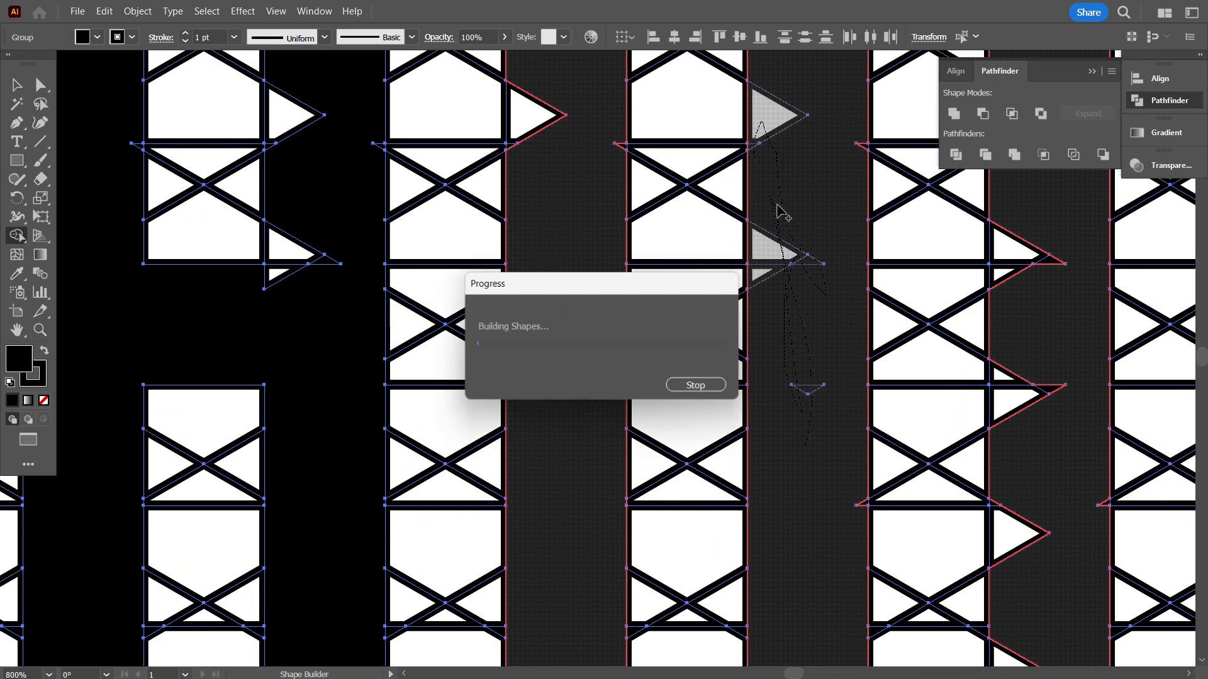
Merge the remaining triangles and slivers on the upper half of the H's right stem into the H
{"action": "scroll", "coordinate": [346, 270], "scroll_direction": "up", "scroll_amount": 2}
{"action": "mouse_move", "coordinate": [304, 126]}
{"action": "left_mouse_down"}
{"action": "mouse_move", "coordinate": [301, 281]}
{"action": "mouse_move", "coordinate": [275, 239]}
{"action": "left_mouse_up"}
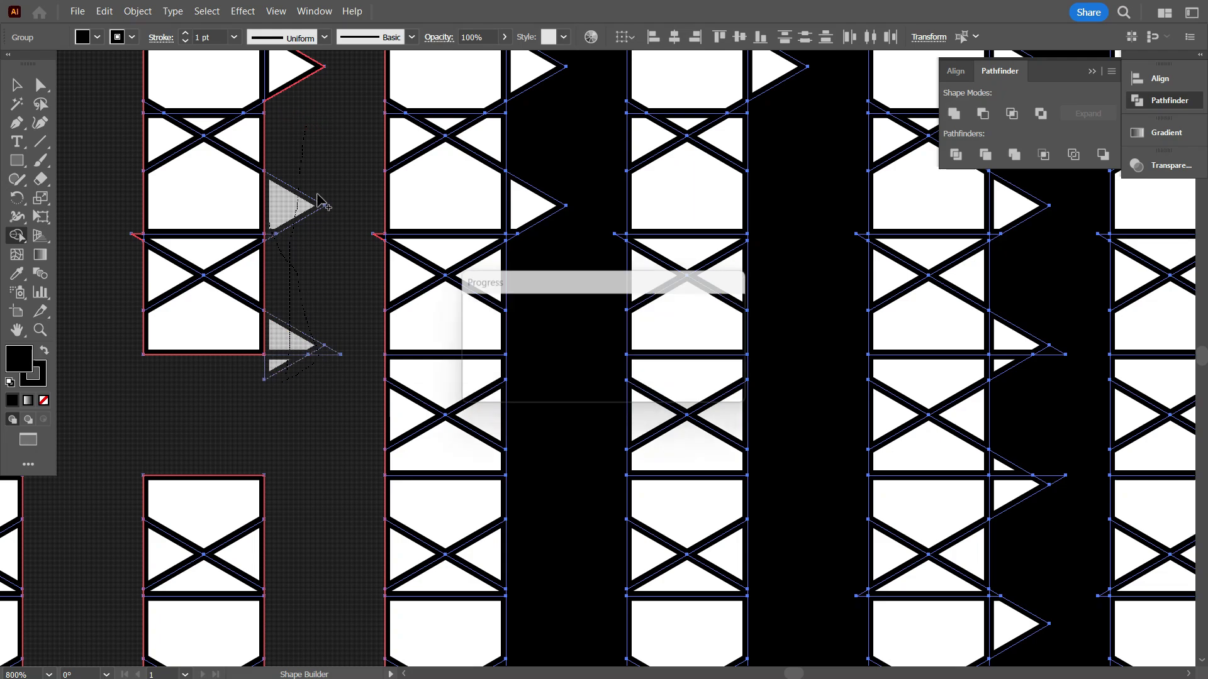
{"action": "left_click_drag", "start_coordinate": [337, 182], "coordinate": [378, 237]}
{"action": "left_click_drag", "start_coordinate": [125, 197], "coordinate": [151, 255]}
{"action": "scroll", "coordinate": [342, 291], "scroll_direction": "down", "scroll_amount": 1}
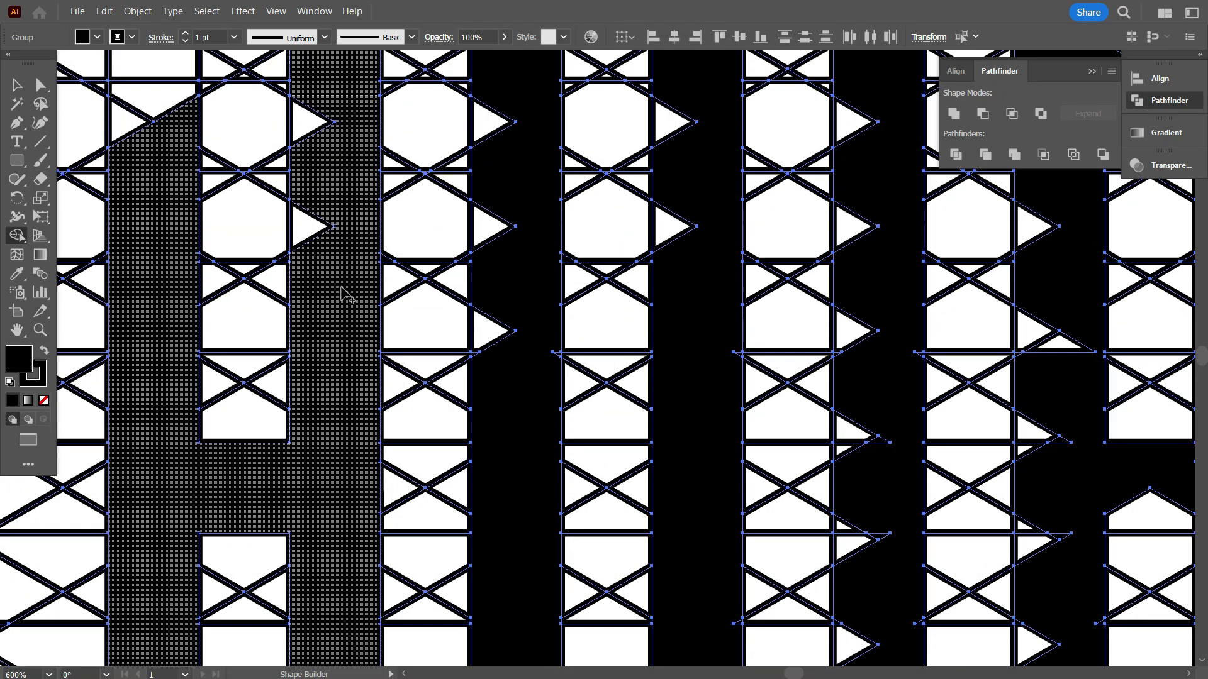
{"action": "scroll", "coordinate": [318, 310], "scroll_direction": "up", "scroll_amount": 2}
{"action": "scroll", "coordinate": [378, 238], "scroll_direction": "down", "scroll_amount": 1}
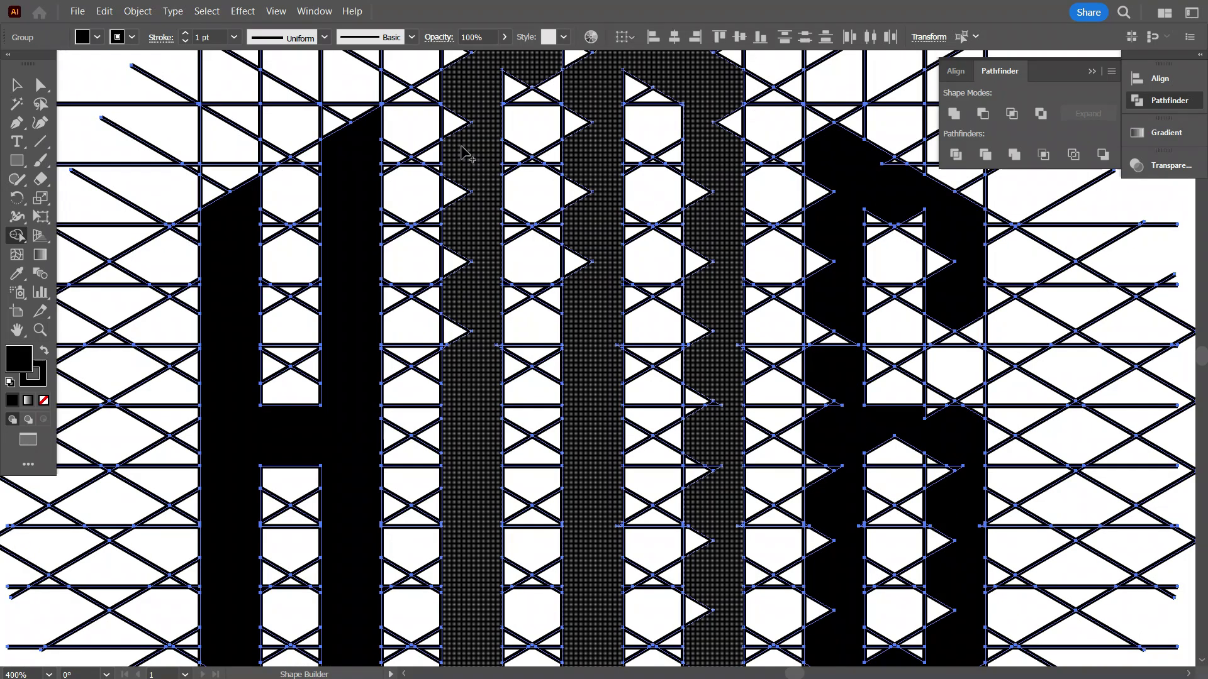
Fill the notches and edge slivers on the upper parts of the M's left and middle stems
{"action": "left_click_drag", "start_coordinate": [459, 95], "coordinate": [456, 343]}
{"action": "scroll", "coordinate": [460, 370], "scroll_direction": "up", "scroll_amount": 4}
{"action": "left_click_drag", "start_coordinate": [535, 206], "coordinate": [590, 244]}
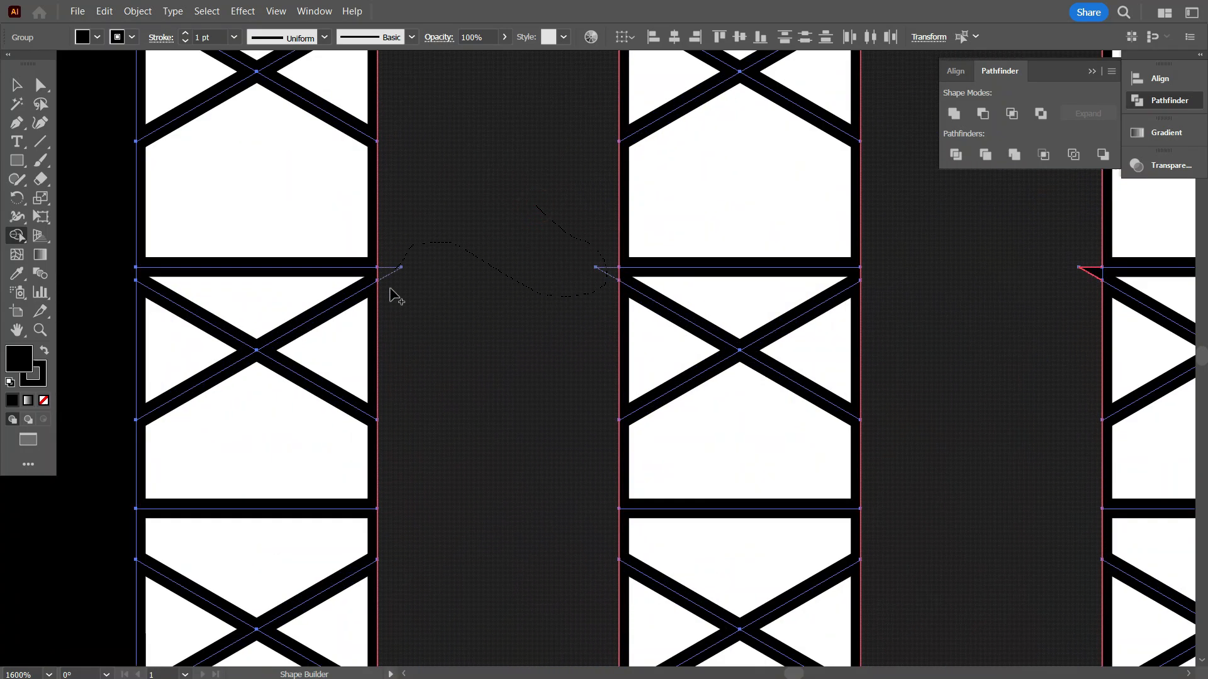
{"action": "left_click_drag", "start_coordinate": [390, 289], "coordinate": [393, 295]}
{"action": "scroll", "coordinate": [418, 311], "scroll_direction": "down", "scroll_amount": 3}
{"action": "left_click_drag", "start_coordinate": [592, 378], "coordinate": [595, 113]}
Merge the small leftover gaps beneath the M's peak and along its slanted roof into the letter
{"action": "scroll", "coordinate": [629, 252], "scroll_direction": "up", "scroll_amount": 3}
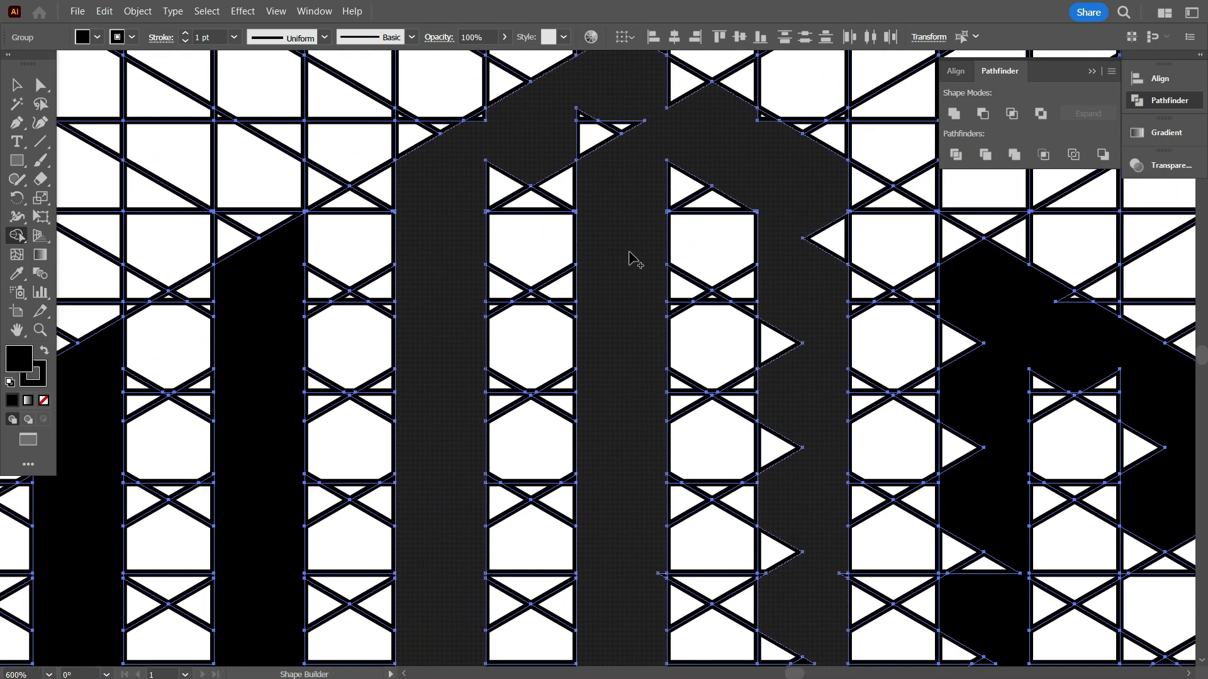
{"action": "scroll", "coordinate": [629, 252], "scroll_direction": "up", "scroll_amount": 1}
{"action": "left_click_drag", "start_coordinate": [612, 226], "coordinate": [582, 173]}
{"action": "mouse_move", "coordinate": [527, 221]}
{"action": "left_mouse_down"}
{"action": "mouse_move", "coordinate": [500, 250]}
{"action": "mouse_move", "coordinate": [480, 177]}
{"action": "left_mouse_up"}
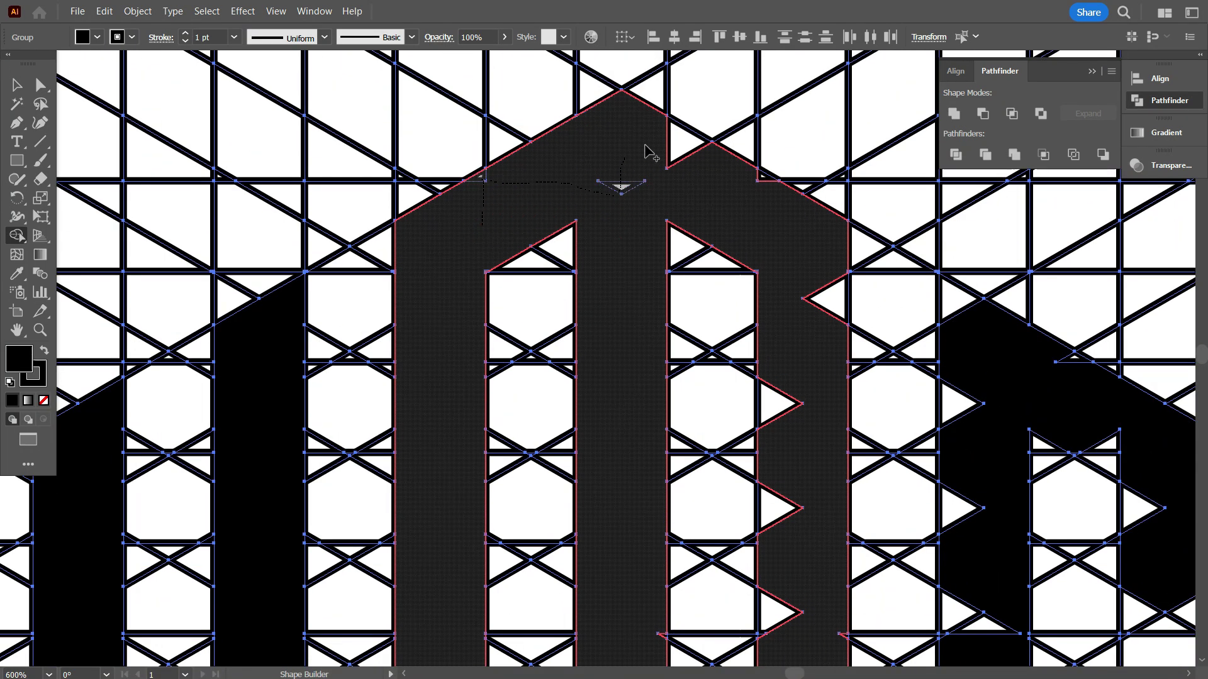
{"action": "left_click_drag", "start_coordinate": [645, 146], "coordinate": [769, 184]}
Fill the outer notch and the inner triangles on the upper part of the M's right stem
{"action": "scroll", "coordinate": [803, 236], "scroll_direction": "down", "scroll_amount": 4}
{"action": "left_click_drag", "start_coordinate": [803, 238], "coordinate": [815, 244]}
{"action": "scroll", "coordinate": [794, 307], "scroll_direction": "down", "scroll_amount": 3}
{"action": "scroll", "coordinate": [793, 170], "scroll_direction": "up", "scroll_amount": 4}
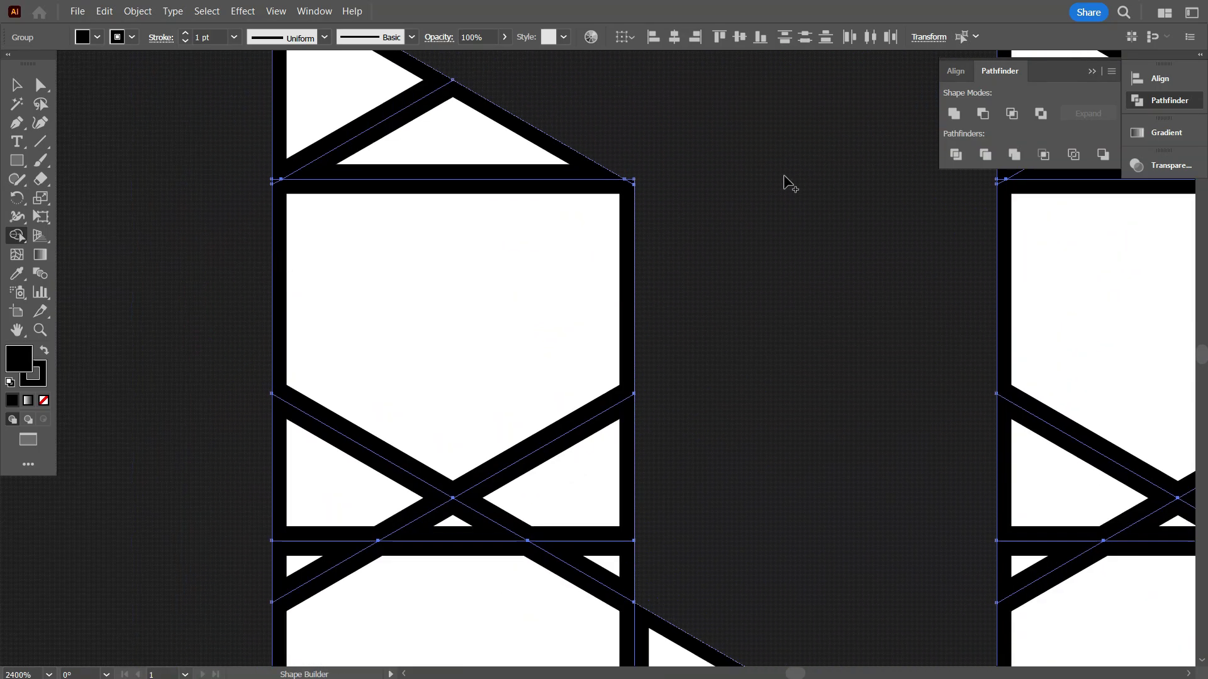
{"action": "scroll", "coordinate": [642, 178], "scroll_direction": "up", "scroll_amount": 1}
{"action": "scroll", "coordinate": [652, 267], "scroll_direction": "down", "scroll_amount": 2}
{"action": "mouse_move", "coordinate": [655, 258]}
{"action": "left_mouse_down"}
{"action": "mouse_move", "coordinate": [659, 487]}
{"action": "mouse_move", "coordinate": [646, 552]}
{"action": "left_mouse_up"}
{"action": "scroll", "coordinate": [651, 522], "scroll_direction": "down", "scroll_amount": 1}
{"action": "scroll", "coordinate": [665, 377], "scroll_direction": "down", "scroll_amount": 4}
{"action": "scroll", "coordinate": [662, 343], "scroll_direction": "down", "scroll_amount": 2}
Merge the triangles and edge slivers along the middle section of the M's right stem into the letter
{"action": "left_click_drag", "start_coordinate": [659, 342], "coordinate": [654, 415]}
{"action": "scroll", "coordinate": [621, 390], "scroll_direction": "up", "scroll_amount": 4}
{"action": "left_click_drag", "start_coordinate": [738, 237], "coordinate": [726, 262]}
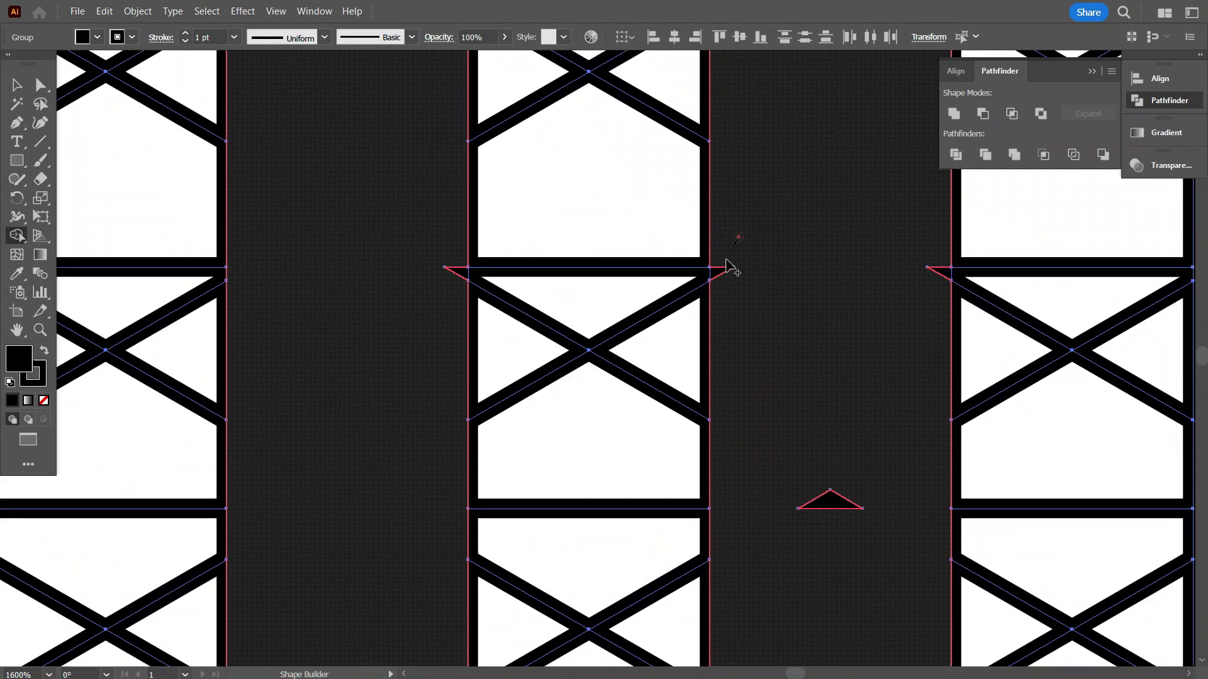
{"action": "left_click_drag", "start_coordinate": [939, 270], "coordinate": [941, 273]}
{"action": "left_click_drag", "start_coordinate": [445, 229], "coordinate": [451, 277]}
{"action": "scroll", "coordinate": [434, 296], "scroll_direction": "down", "scroll_amount": 2}
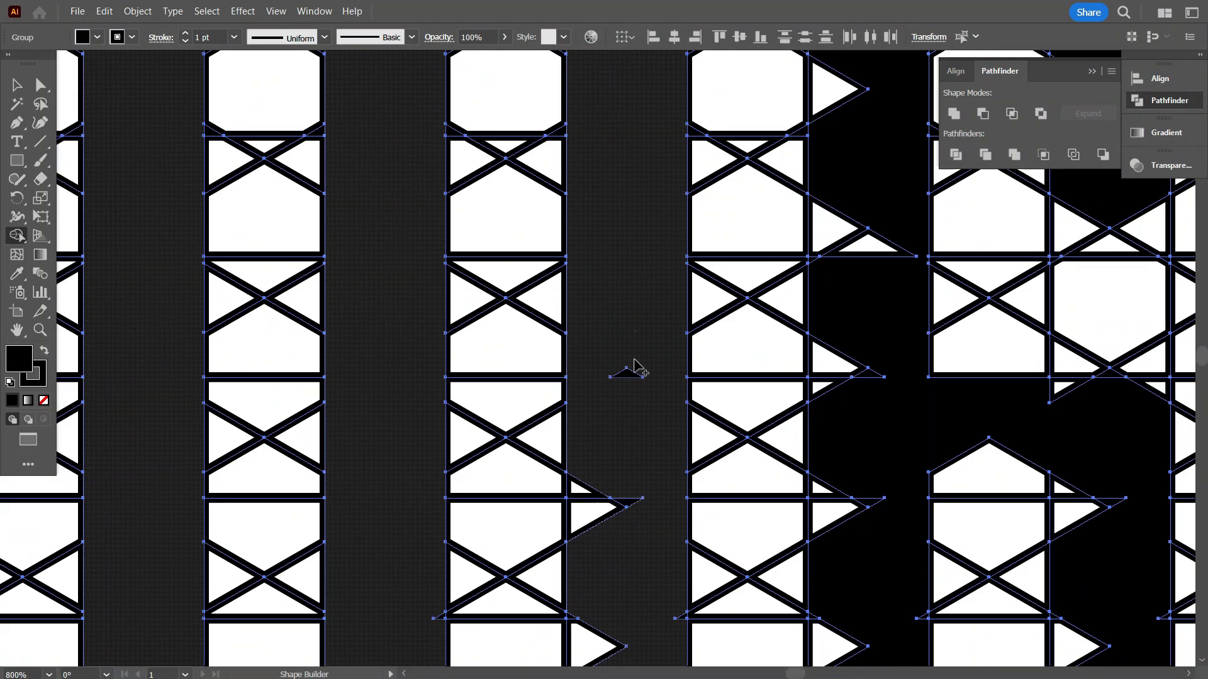
{"action": "mouse_move", "coordinate": [634, 333]}
{"action": "left_mouse_down"}
{"action": "mouse_move", "coordinate": [598, 524]}
{"action": "mouse_move", "coordinate": [614, 501]}
{"action": "left_mouse_up"}
{"action": "scroll", "coordinate": [615, 501], "scroll_direction": "up", "scroll_amount": 3}
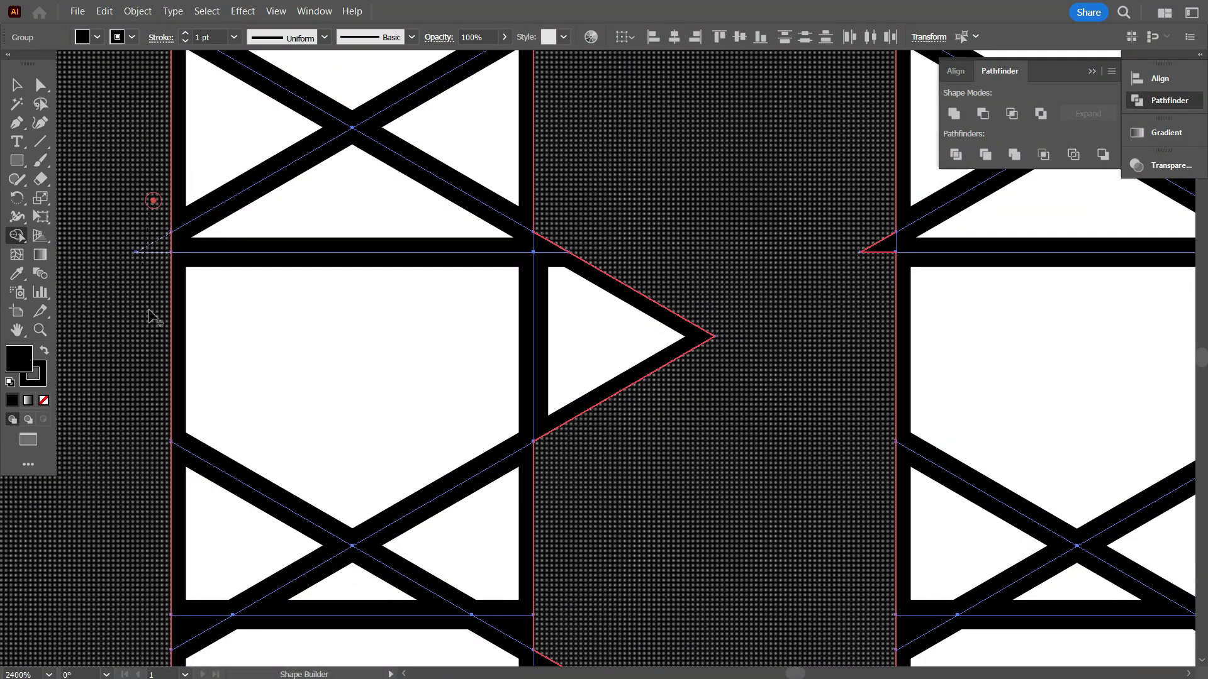
{"action": "left_click_drag", "start_coordinate": [880, 251], "coordinate": [881, 254]}
{"action": "scroll", "coordinate": [660, 283], "scroll_direction": "down", "scroll_amount": 6}
{"action": "scroll", "coordinate": [662, 292], "scroll_direction": "down", "scroll_amount": 1}
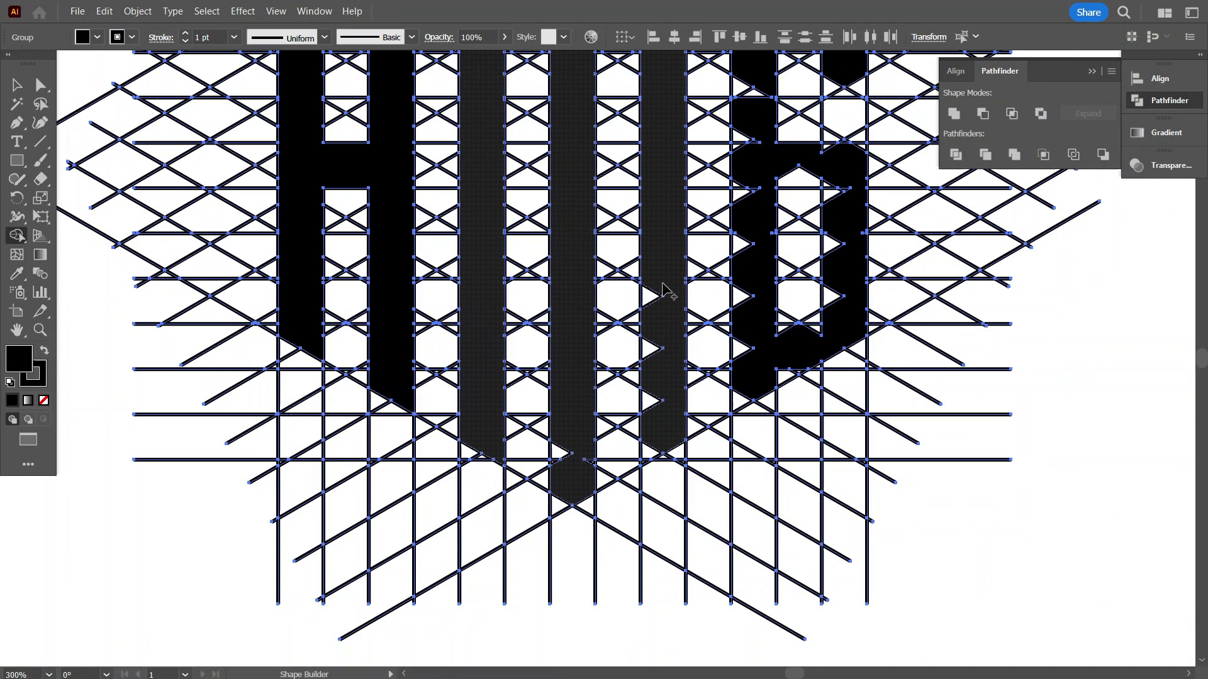
Fill the notches on the lower part of the M's right stem and the small gaps near the middle stem's tip
{"action": "left_click_drag", "start_coordinate": [655, 274], "coordinate": [651, 424]}
{"action": "scroll", "coordinate": [604, 437], "scroll_direction": "down", "scroll_amount": 1}
{"action": "scroll", "coordinate": [579, 443], "scroll_direction": "up", "scroll_amount": 2}
{"action": "scroll", "coordinate": [590, 427], "scroll_direction": "up", "scroll_amount": 3}
{"action": "left_click_drag", "start_coordinate": [580, 442], "coordinate": [605, 412]}
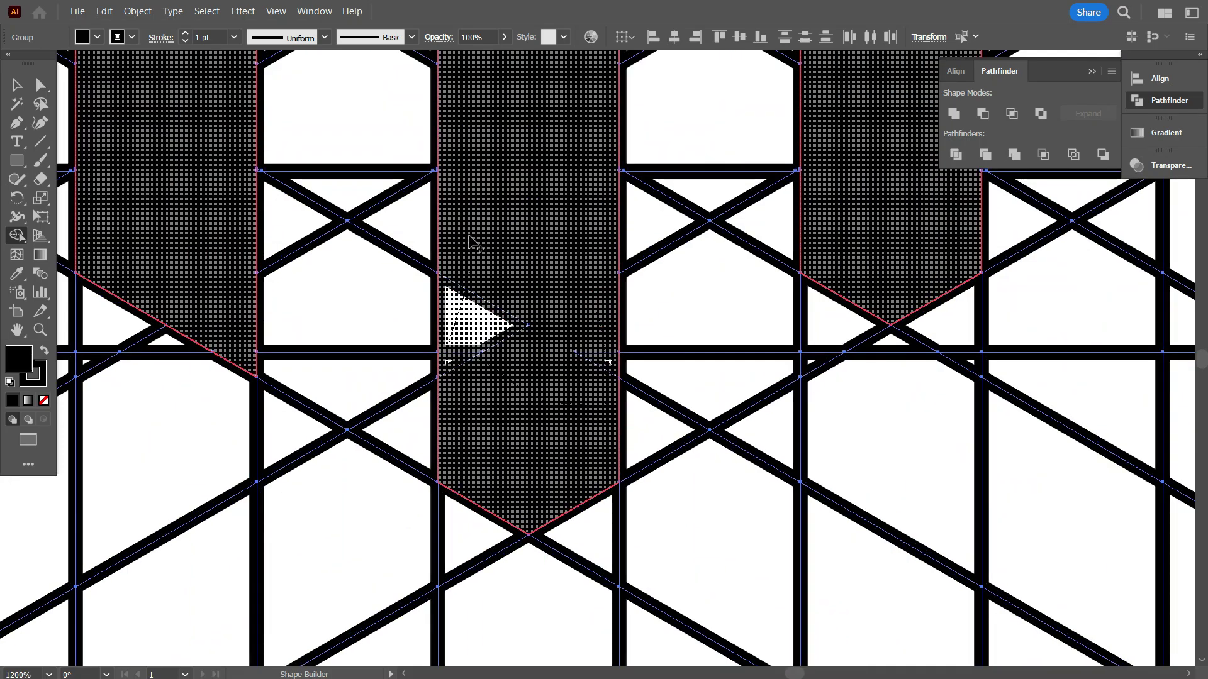
{"action": "left_click_drag", "start_coordinate": [468, 241], "coordinate": [468, 241]}
{"action": "scroll", "coordinate": [468, 241], "scroll_direction": "down", "scroll_amount": 5}
Merge the notches on the G's upper arm and along its left stem into the letter with Shape Builder
{"action": "scroll", "coordinate": [597, 237], "scroll_direction": "up", "scroll_amount": 4}
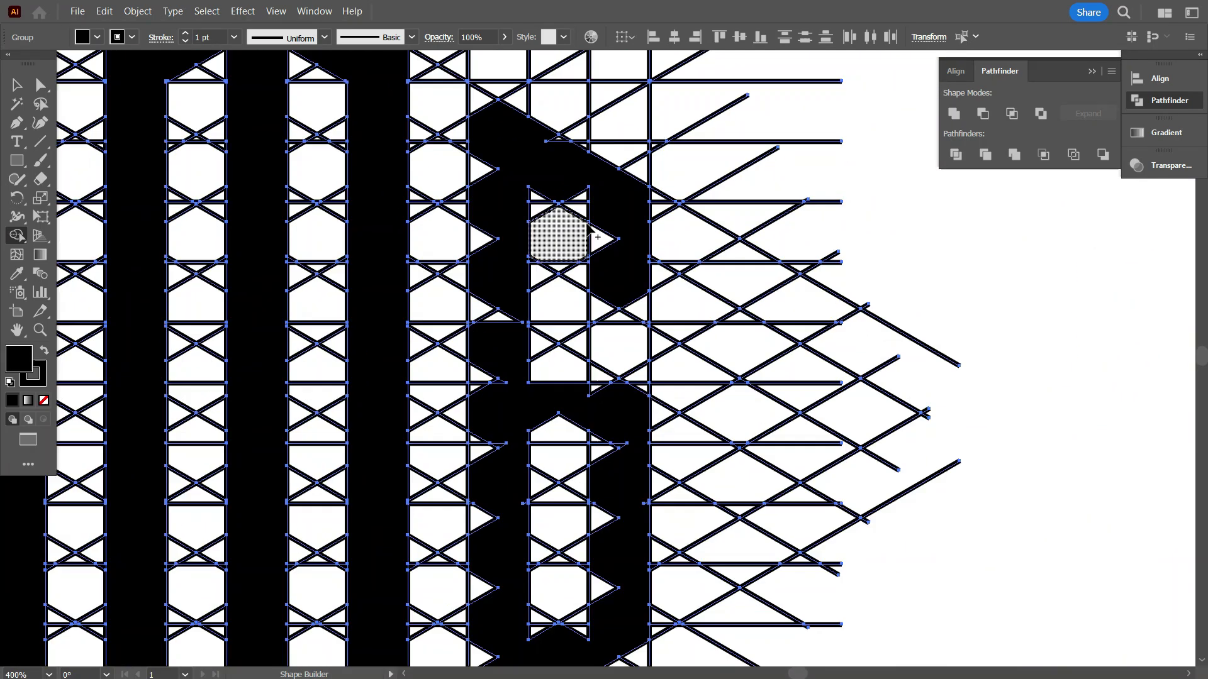
{"action": "left_click_drag", "start_coordinate": [597, 236], "coordinate": [639, 310]}
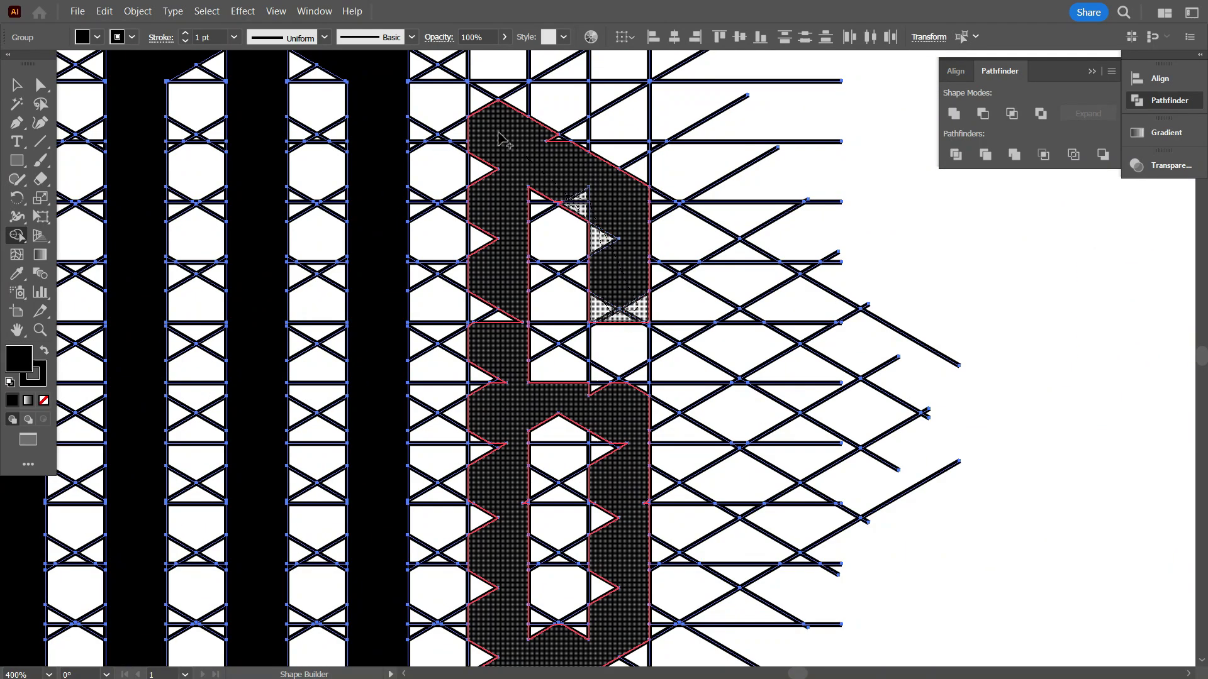
{"action": "left_click_drag", "start_coordinate": [480, 607], "coordinate": [480, 611]}
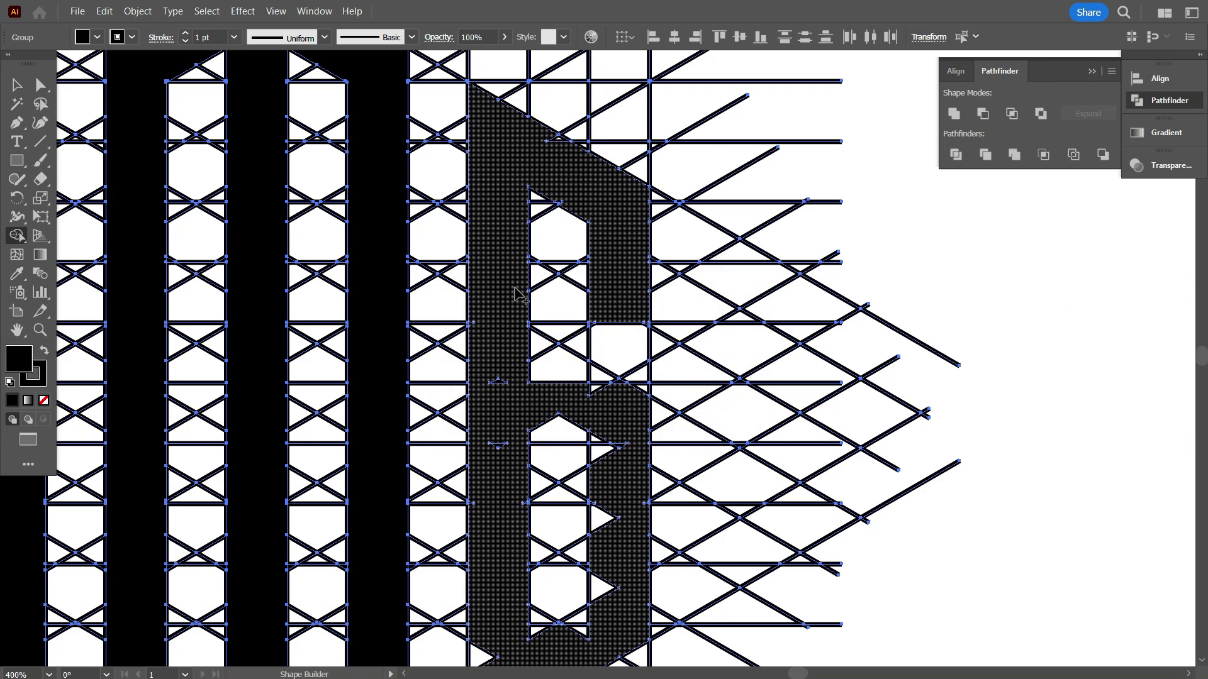
{"action": "left_click_drag", "start_coordinate": [515, 270], "coordinate": [497, 382]}
{"action": "scroll", "coordinate": [497, 409], "scroll_direction": "down", "scroll_amount": 4}
{"action": "left_click_drag", "start_coordinate": [489, 448], "coordinate": [484, 484]}
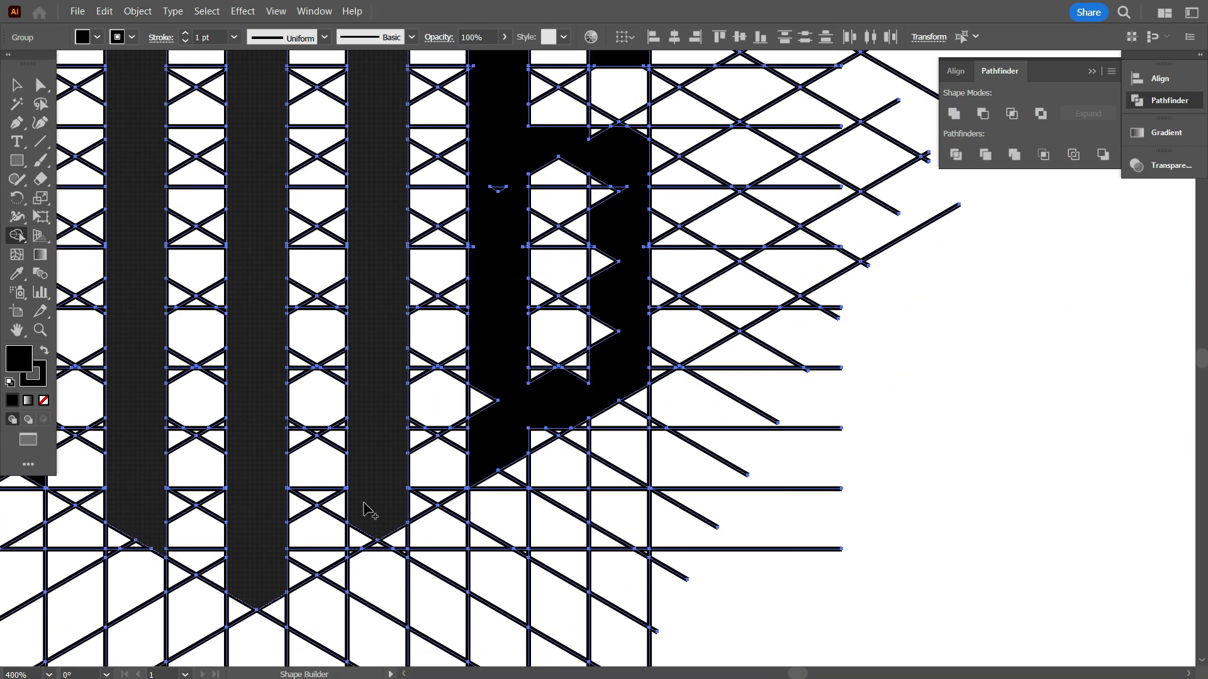
Fill the remaining gaps at the G's slanted base and the triangles along its lower right stem
{"action": "left_click_drag", "start_coordinate": [365, 503], "coordinate": [350, 554]}
{"action": "scroll", "coordinate": [536, 421], "scroll_direction": "up", "scroll_amount": 2}
{"action": "left_click_drag", "start_coordinate": [652, 359], "coordinate": [454, 352]}
{"action": "scroll", "coordinate": [604, 390], "scroll_direction": "up", "scroll_amount": 1}
{"action": "mouse_move", "coordinate": [611, 395]}
{"action": "left_mouse_down"}
{"action": "mouse_move", "coordinate": [636, 354]}
{"action": "mouse_move", "coordinate": [571, 365]}
{"action": "left_mouse_up"}
{"action": "scroll", "coordinate": [601, 351], "scroll_direction": "up", "scroll_amount": 1}
{"action": "scroll", "coordinate": [655, 403], "scroll_direction": "up", "scroll_amount": 2}
{"action": "scroll", "coordinate": [650, 410], "scroll_direction": "down", "scroll_amount": 1}
{"action": "left_click_drag", "start_coordinate": [682, 191], "coordinate": [683, 349]}
Square off the G's crossbar by merging the peaked gap beneath it, the adjoining stem slivers and the notches along its upper edge
{"action": "scroll", "coordinate": [678, 210], "scroll_direction": "up", "scroll_amount": 8}
{"action": "mouse_move", "coordinate": [665, 218]}
{"action": "left_mouse_down"}
{"action": "mouse_move", "coordinate": [766, 324]}
{"action": "mouse_move", "coordinate": [750, 324]}
{"action": "mouse_move", "coordinate": [675, 225]}
{"action": "mouse_move", "coordinate": [493, 316]}
{"action": "left_mouse_up"}
{"action": "scroll", "coordinate": [706, 286], "scroll_direction": "up", "scroll_amount": 3}
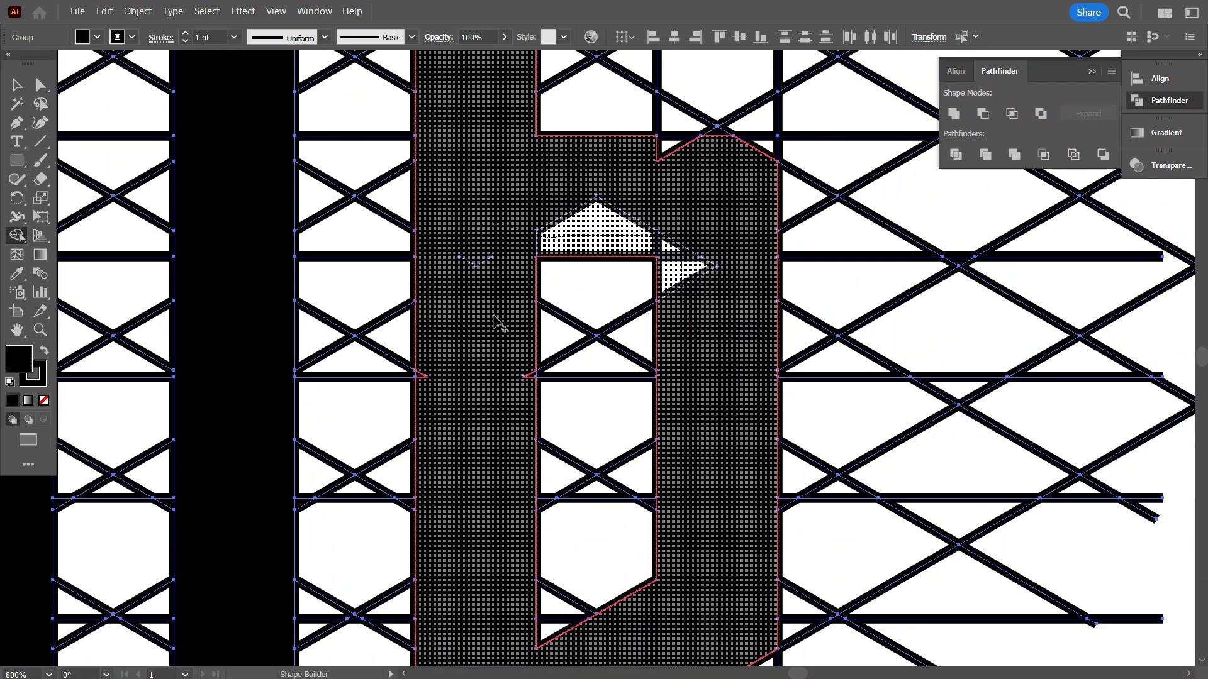
{"action": "left_click_drag", "start_coordinate": [493, 420], "coordinate": [503, 304]}
{"action": "scroll", "coordinate": [582, 305], "scroll_direction": "up", "scroll_amount": 2}
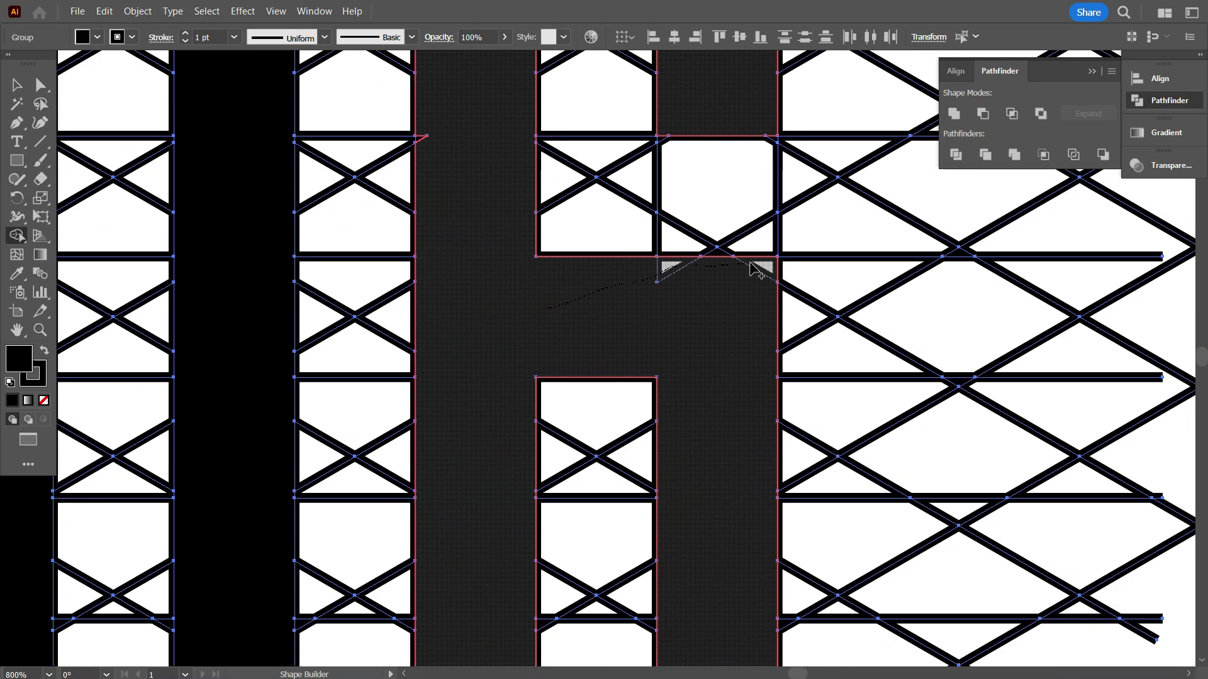
{"action": "left_click_drag", "start_coordinate": [750, 263], "coordinate": [752, 265]}
Merge the last slivers on the G's upper left stem and under its slanted arm into the letter
{"action": "scroll", "coordinate": [704, 282], "scroll_direction": "up", "scroll_amount": 3}
{"action": "left_click_drag", "start_coordinate": [458, 248], "coordinate": [423, 319]}
{"action": "scroll", "coordinate": [467, 290], "scroll_direction": "up", "scroll_amount": 3}
{"action": "left_click_drag", "start_coordinate": [585, 195], "coordinate": [580, 147]}
{"action": "scroll", "coordinate": [503, 195], "scroll_direction": "up", "scroll_amount": 2}
{"action": "scroll", "coordinate": [629, 302], "scroll_direction": "down", "scroll_amount": 5}
{"action": "scroll", "coordinate": [667, 333], "scroll_direction": "up", "scroll_amount": 7}
{"action": "left_click_drag", "start_coordinate": [548, 261], "coordinate": [619, 310]}
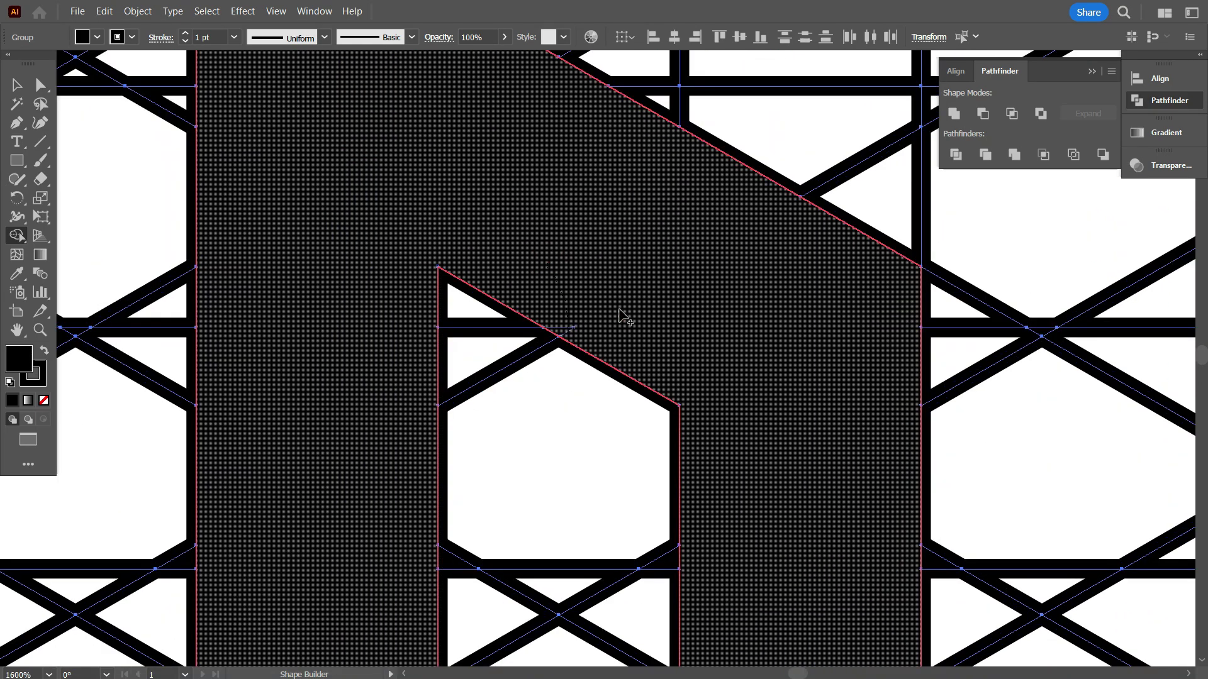
Ungroup the hexagonal artwork completely so its letters and grid lines are separate objects
{"action": "scroll", "coordinate": [624, 318], "scroll_direction": "down", "scroll_amount": 10}
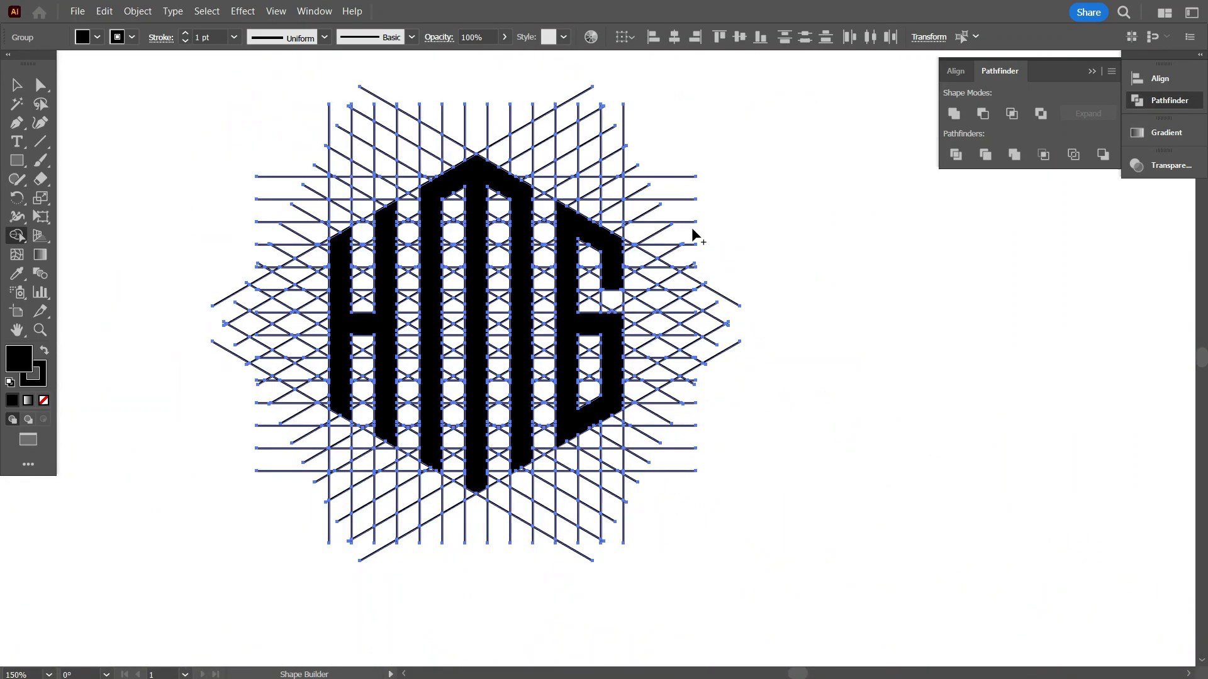
{"action": "scroll", "coordinate": [692, 235], "scroll_direction": "down", "scroll_amount": 2}
{"action": "left_click", "coordinate": [17, 85]}
{"action": "left_click", "coordinate": [148, 348]}
{"action": "scroll", "coordinate": [464, 423], "scroll_direction": "up", "scroll_amount": 1}
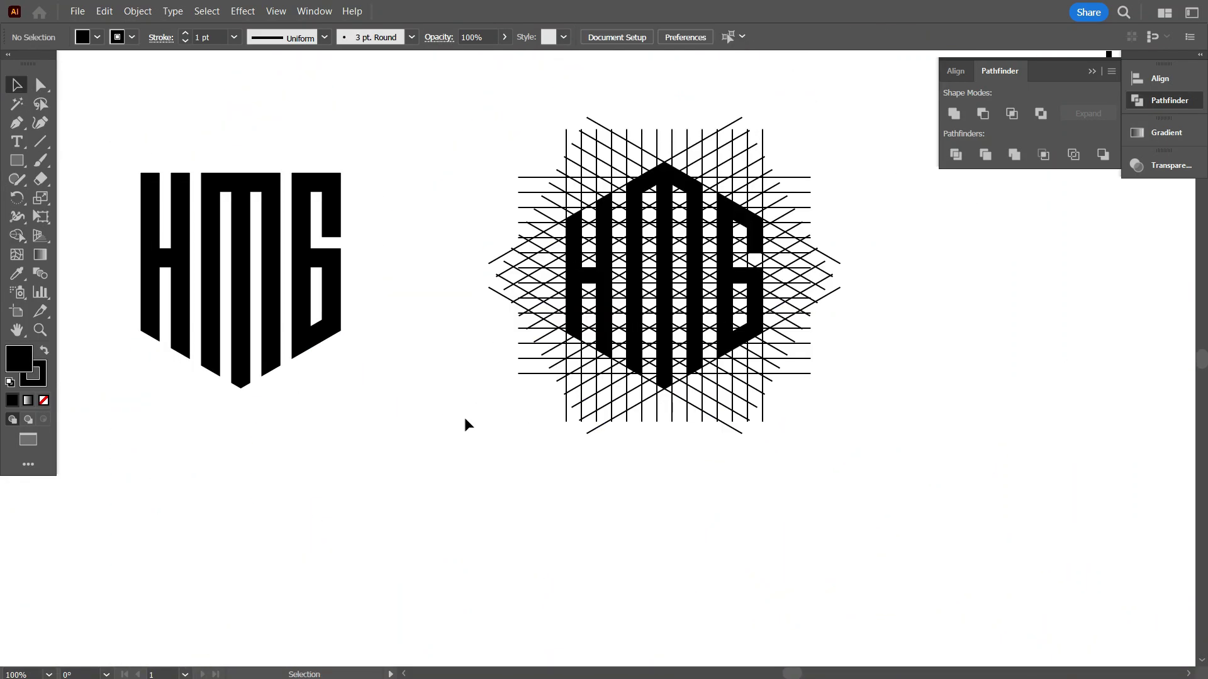
{"action": "left_click", "coordinate": [609, 344]}
{"action": "right_click", "coordinate": [609, 345]}
{"action": "left_click", "coordinate": [528, 471]}
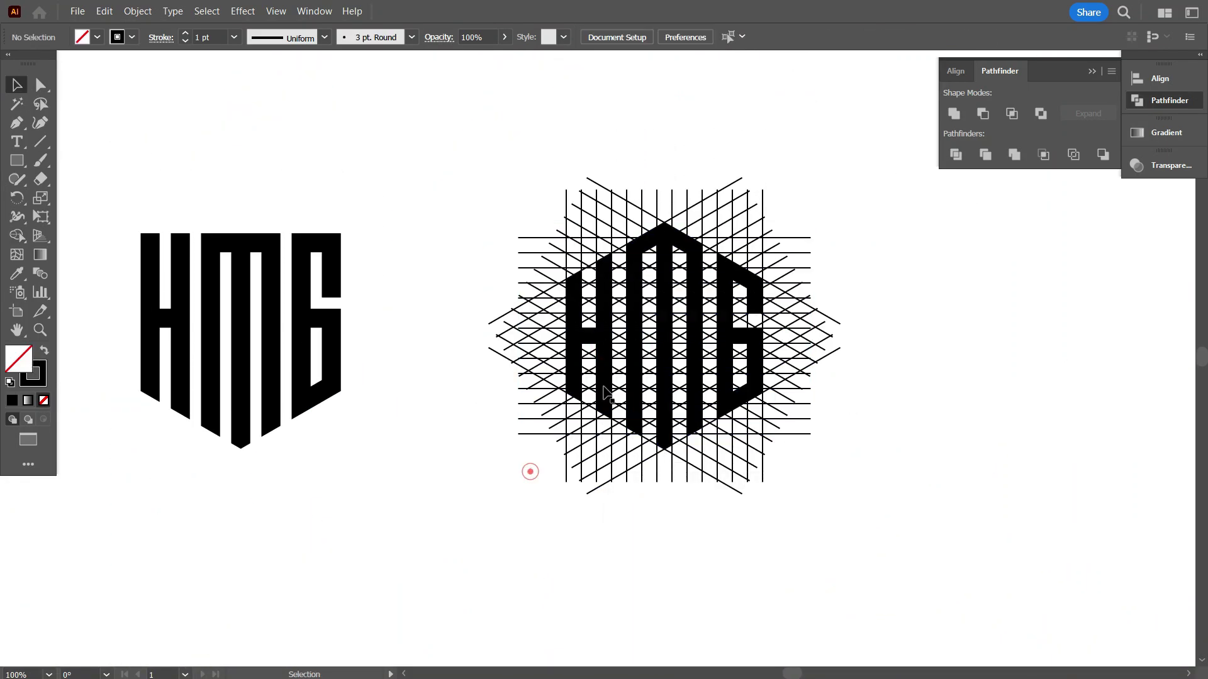
{"action": "left_click", "coordinate": [598, 350]}
{"action": "left_click", "coordinate": [636, 354]}
{"action": "left_click", "coordinate": [730, 343]}
{"action": "right_click", "coordinate": [730, 342]}
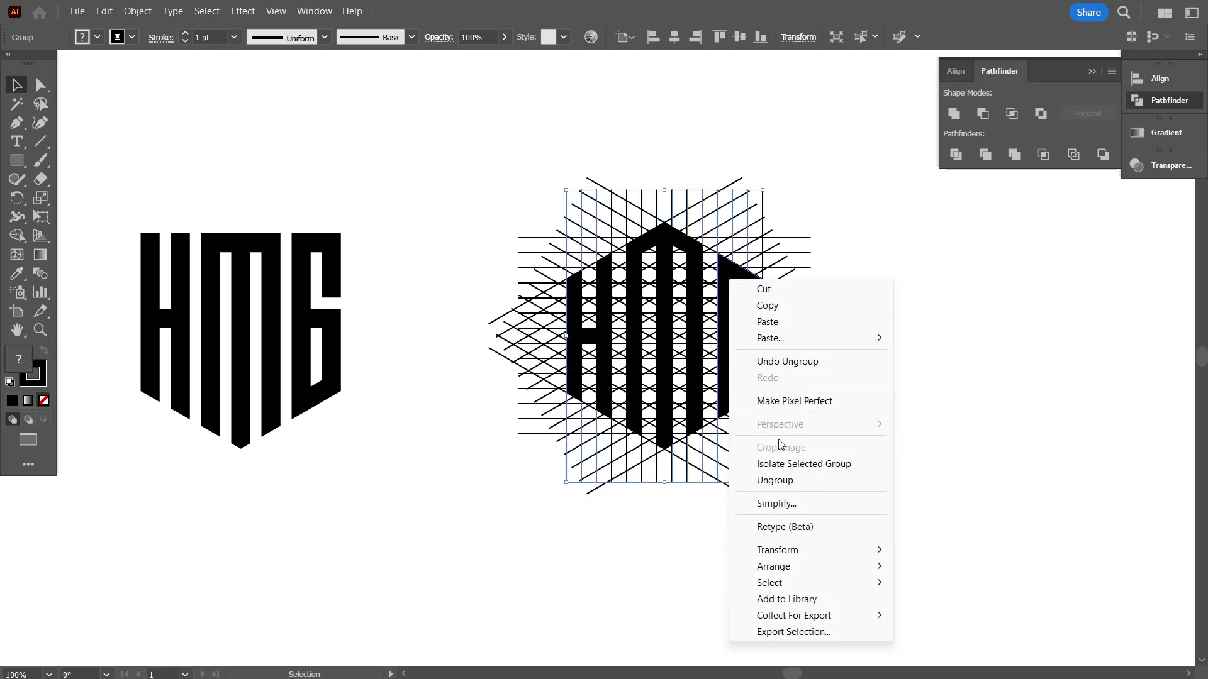
{"action": "left_click", "coordinate": [783, 480]}
{"action": "left_click", "coordinate": [864, 436]}
Move the hexagonal H, M and G off the grid to beside the shield-shaped logo and delete the leftover grid lines
{"action": "left_click", "coordinate": [754, 343]}
{"action": "left_click", "coordinate": [695, 345], "text": "shift"}
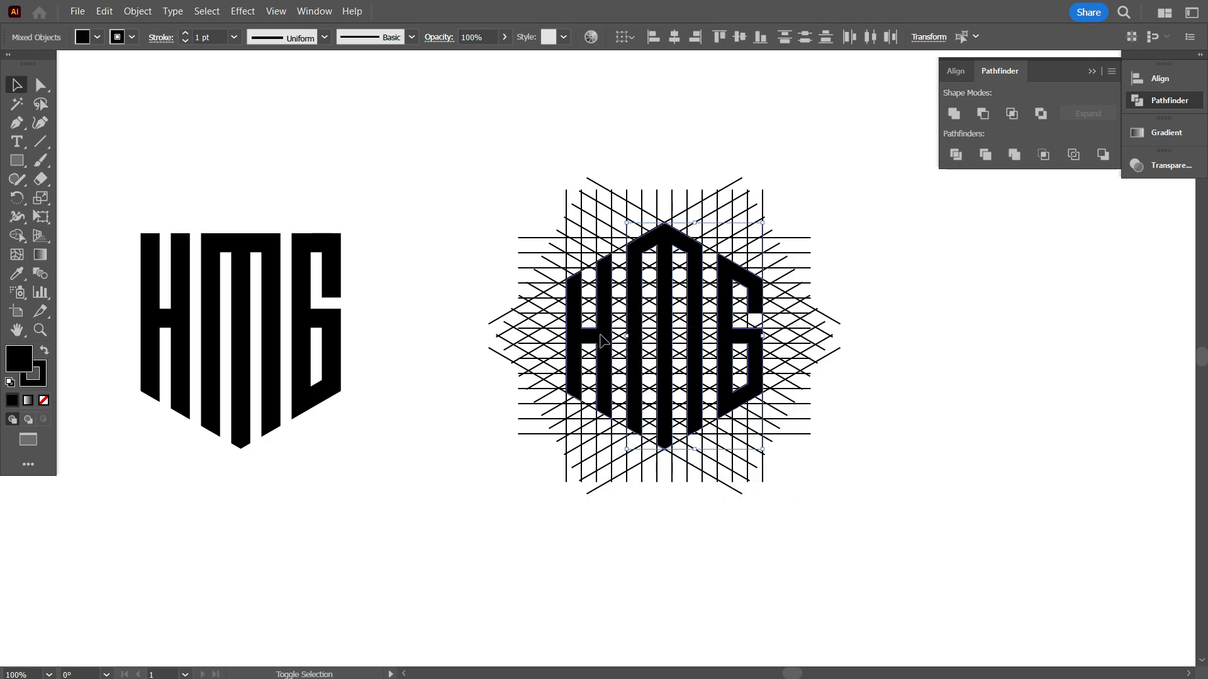
{"action": "key", "text": "ctrl+minus"}
{"action": "left_click_drag", "start_coordinate": [615, 354], "coordinate": [163, 356]}
{"action": "left_click_drag", "start_coordinate": [510, 250], "coordinate": [787, 436]}
{"action": "key", "text": "Delete"}
{"action": "left_click_drag", "start_coordinate": [720, 453], "coordinate": [186, 234]}
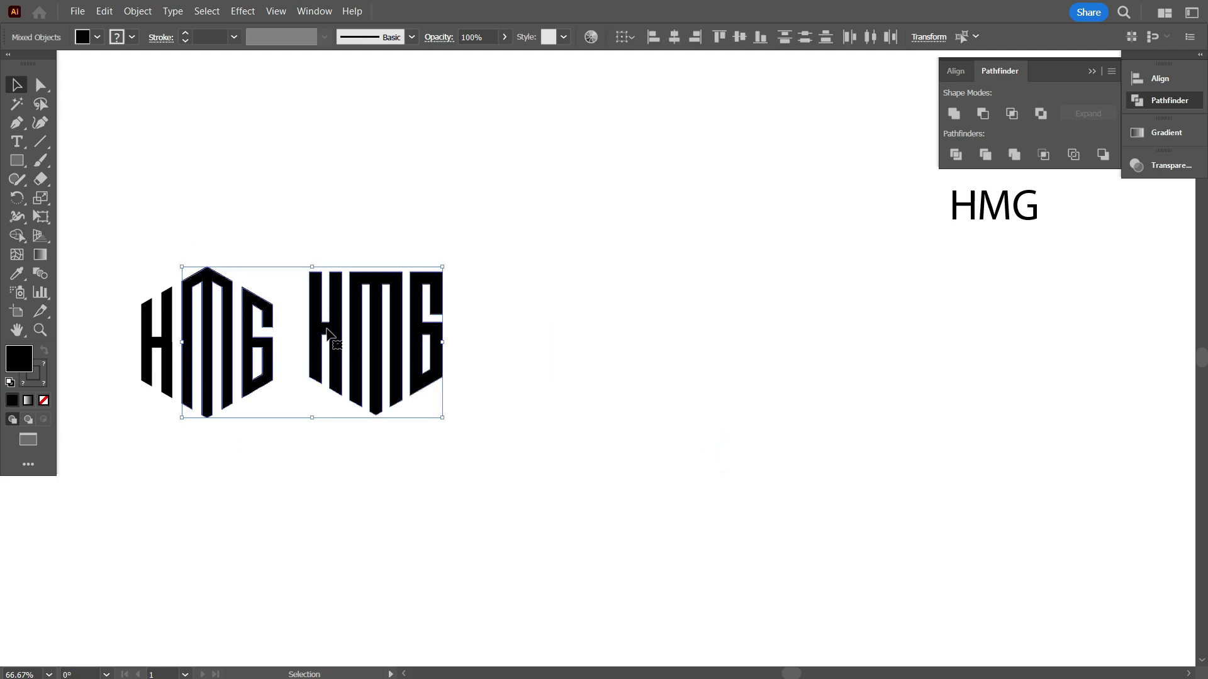
{"action": "left_click_drag", "start_coordinate": [327, 329], "coordinate": [643, 342]}
{"action": "key", "text": "ctrl+z"}
Move both complete HMG logos together toward the middle of the canvas
{"action": "left_click_drag", "start_coordinate": [595, 421], "coordinate": [116, 238]}
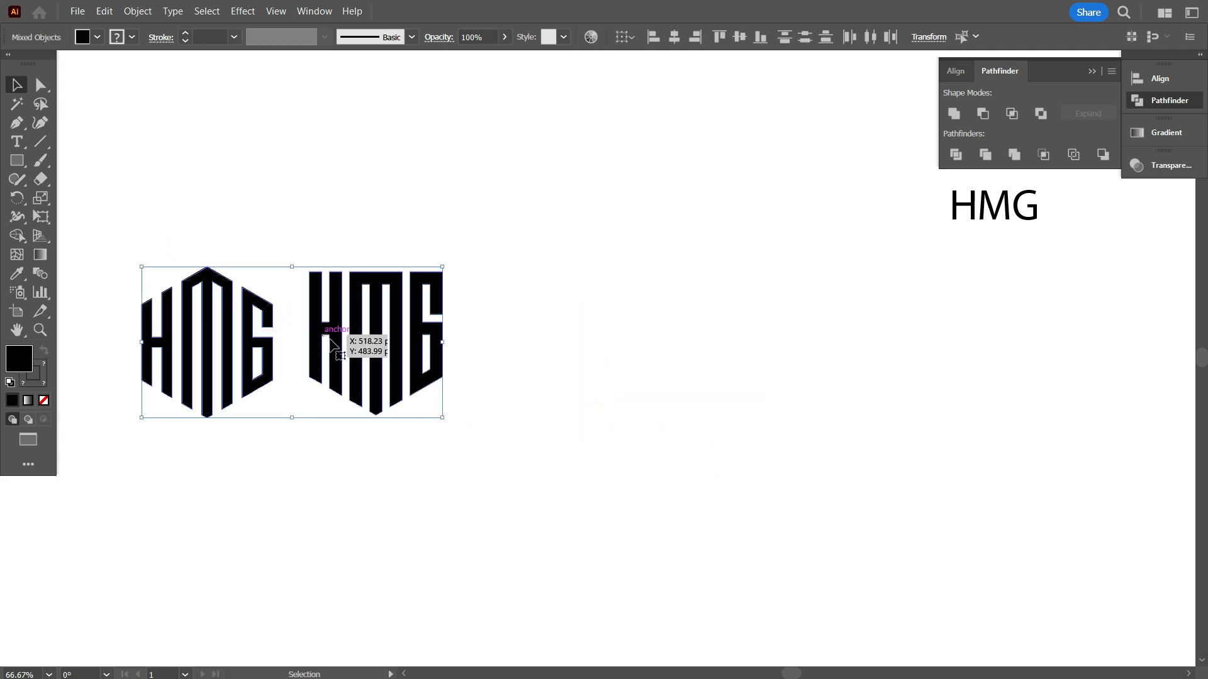
{"action": "left_click_drag", "start_coordinate": [329, 339], "coordinate": [615, 364]}
{"action": "scroll", "coordinate": [500, 476], "scroll_direction": "up", "scroll_amount": 1}
{"action": "left_click", "coordinate": [501, 475]}
{"action": "scroll", "coordinate": [500, 476], "scroll_direction": "up", "scroll_amount": 3}
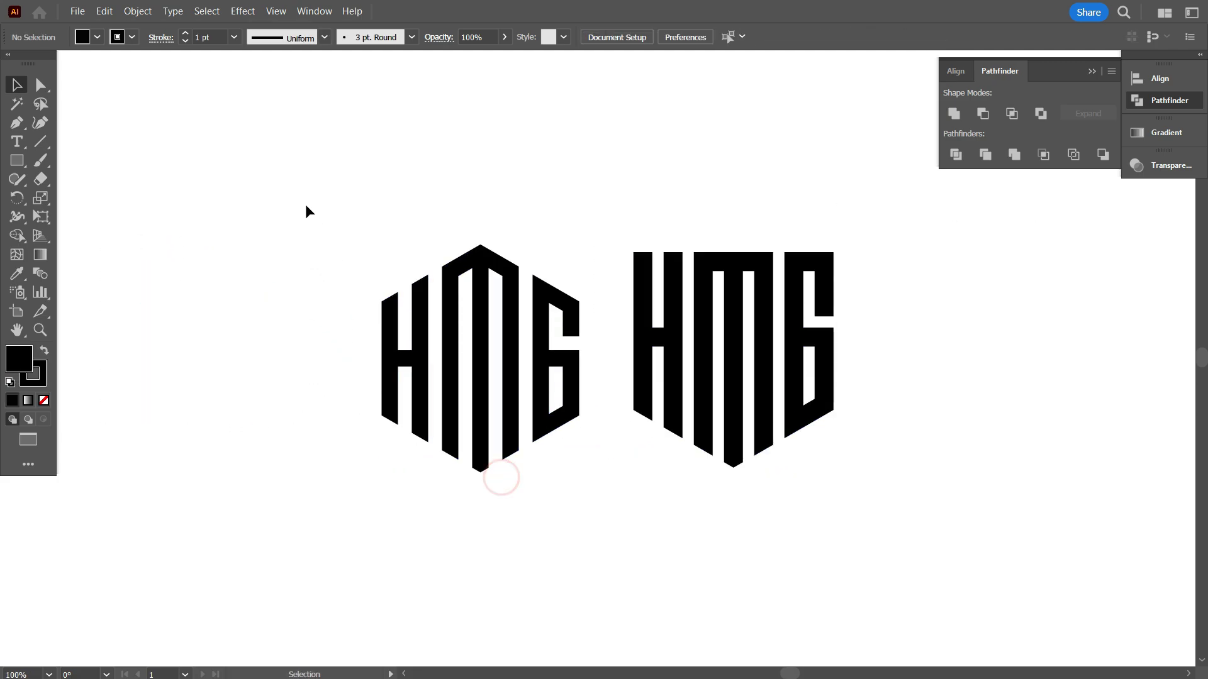
Thicken the hexagonal HMG logo by setting its stroke weight to 3 pt
{"action": "left_click_drag", "start_coordinate": [306, 206], "coordinate": [572, 494]}
{"action": "scroll", "coordinate": [569, 490], "scroll_direction": "up", "scroll_amount": 1}
{"action": "scroll", "coordinate": [566, 484], "scroll_direction": "up", "scroll_amount": 2}
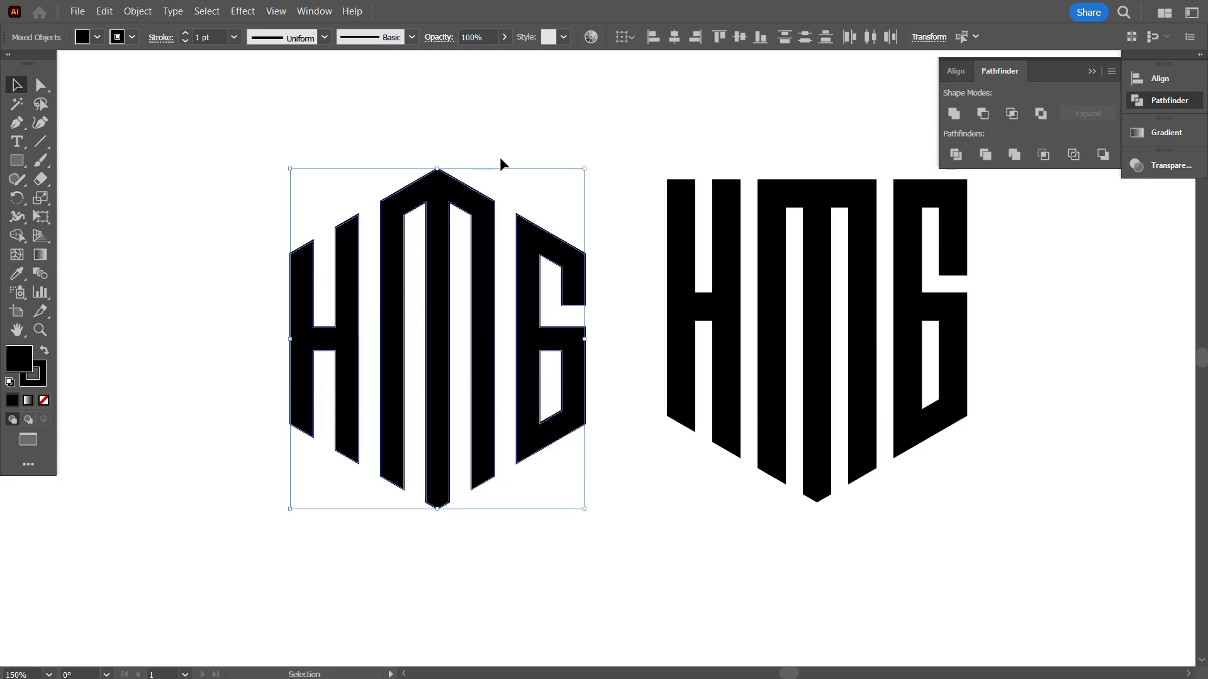
{"action": "scroll", "coordinate": [219, 39], "scroll_direction": "up", "scroll_amount": 2}
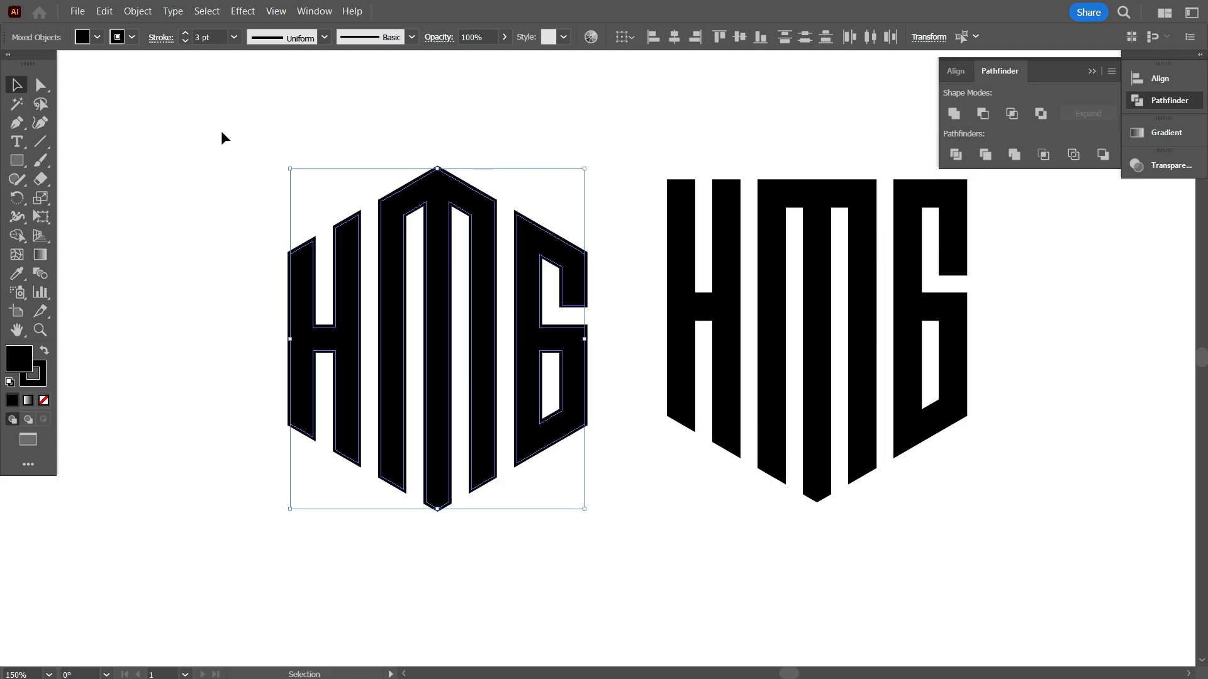
Expand the hexagonal logo's fill and stroke, and unite the resulting shapes into solid letterforms
{"action": "mouse_move", "coordinate": [221, 133]}
{"action": "left_mouse_down"}
{"action": "mouse_move", "coordinate": [571, 492]}
{"action": "mouse_move", "coordinate": [570, 507]}
{"action": "left_mouse_up"}
{"action": "left_click", "coordinate": [136, 12]}
{"action": "left_click", "coordinate": [165, 219]}
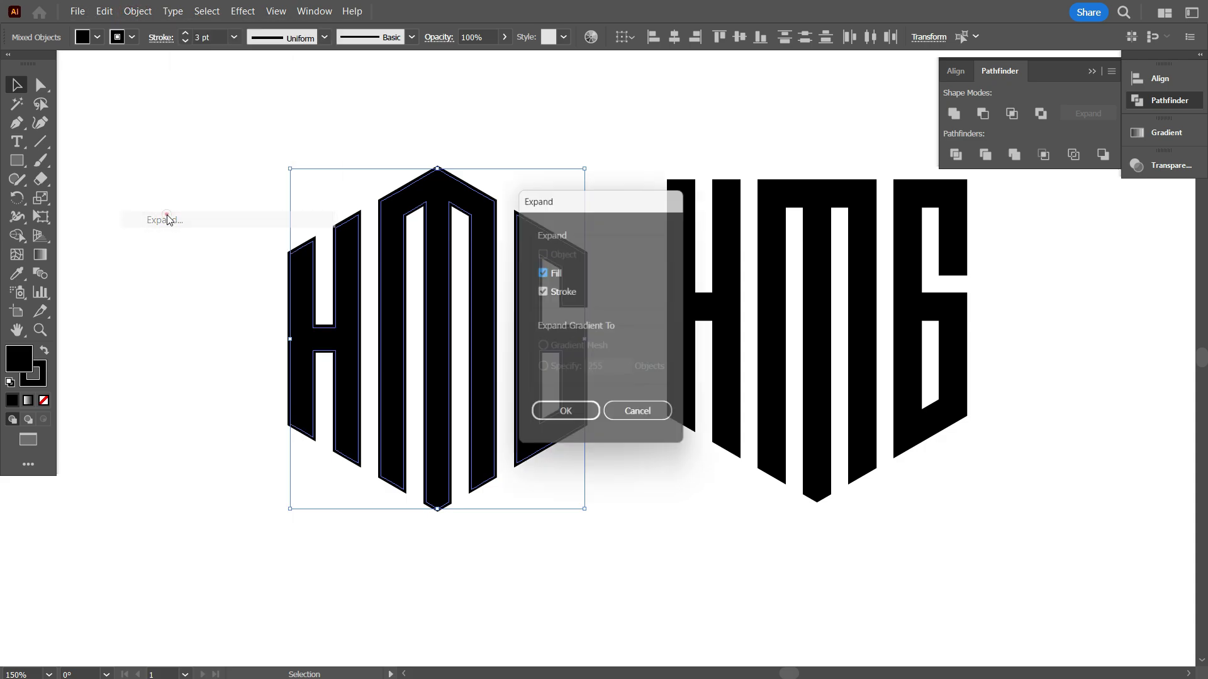
{"action": "left_click", "coordinate": [555, 418]}
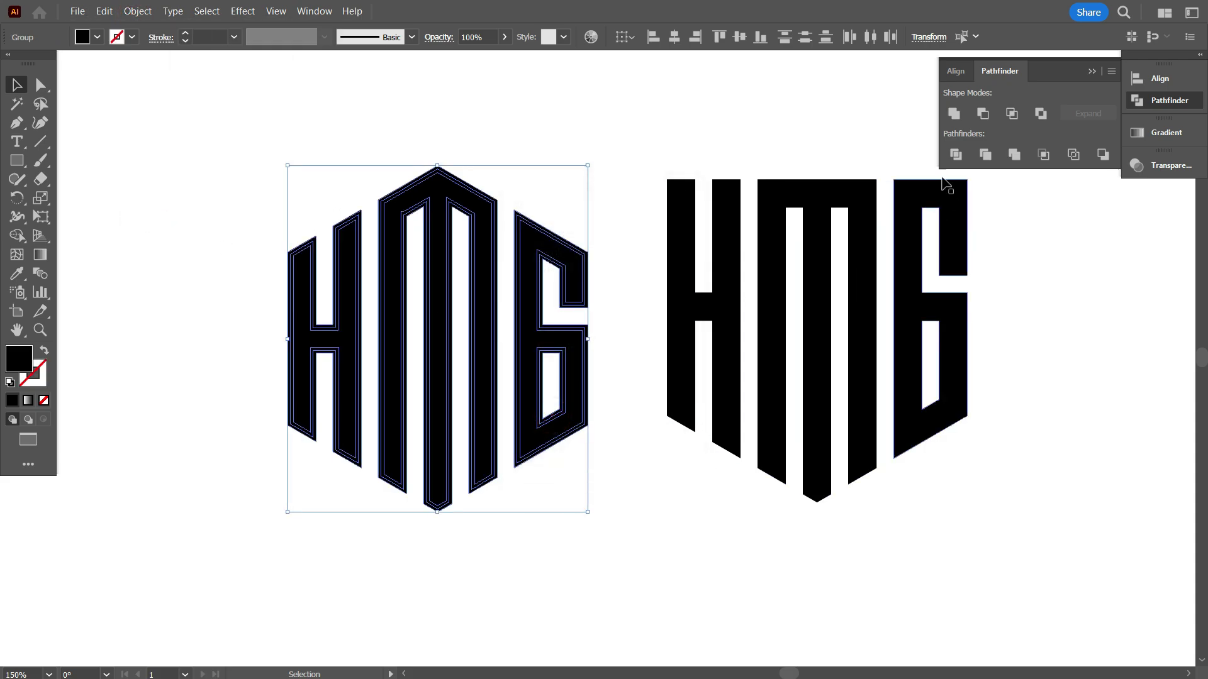
{"action": "left_click", "coordinate": [954, 114]}
{"action": "left_click", "coordinate": [749, 532]}
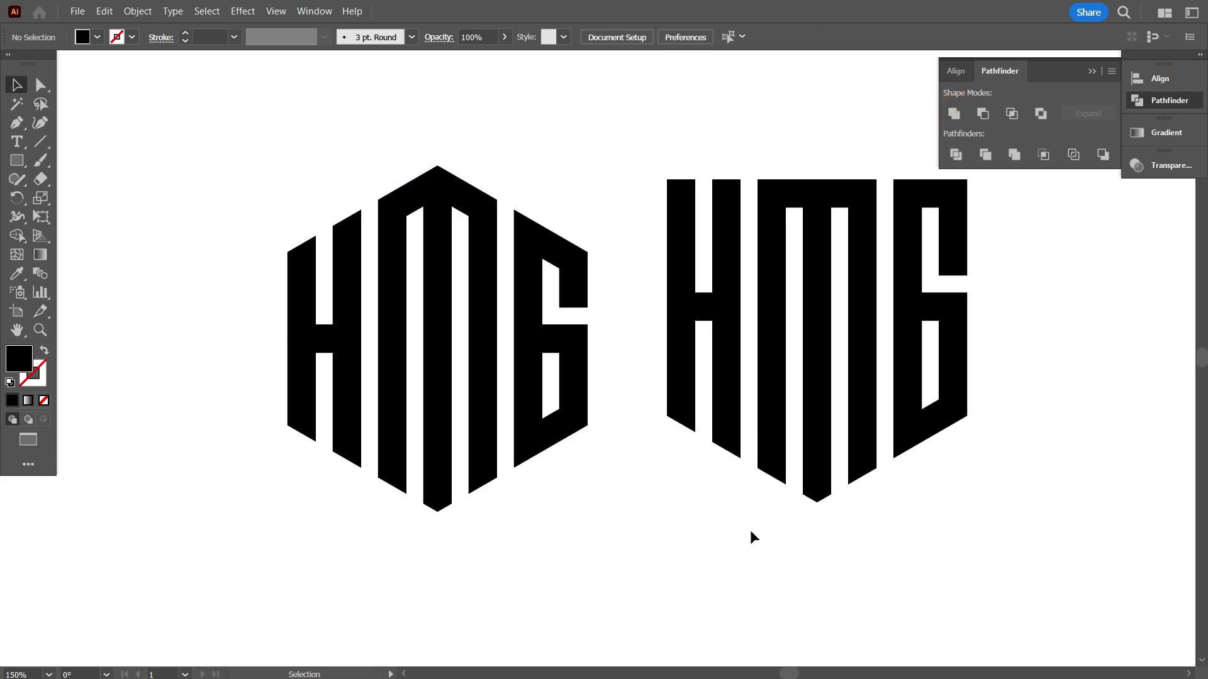
Align the hexagonal and shield-shaped logos along their bottom edges
{"action": "scroll", "coordinate": [752, 526], "scroll_direction": "down", "scroll_amount": 1, "text": "alt"}
{"action": "scroll", "coordinate": [753, 525], "scroll_direction": "down", "scroll_amount": 1}
{"action": "left_click_drag", "start_coordinate": [862, 480], "coordinate": [897, 490]}
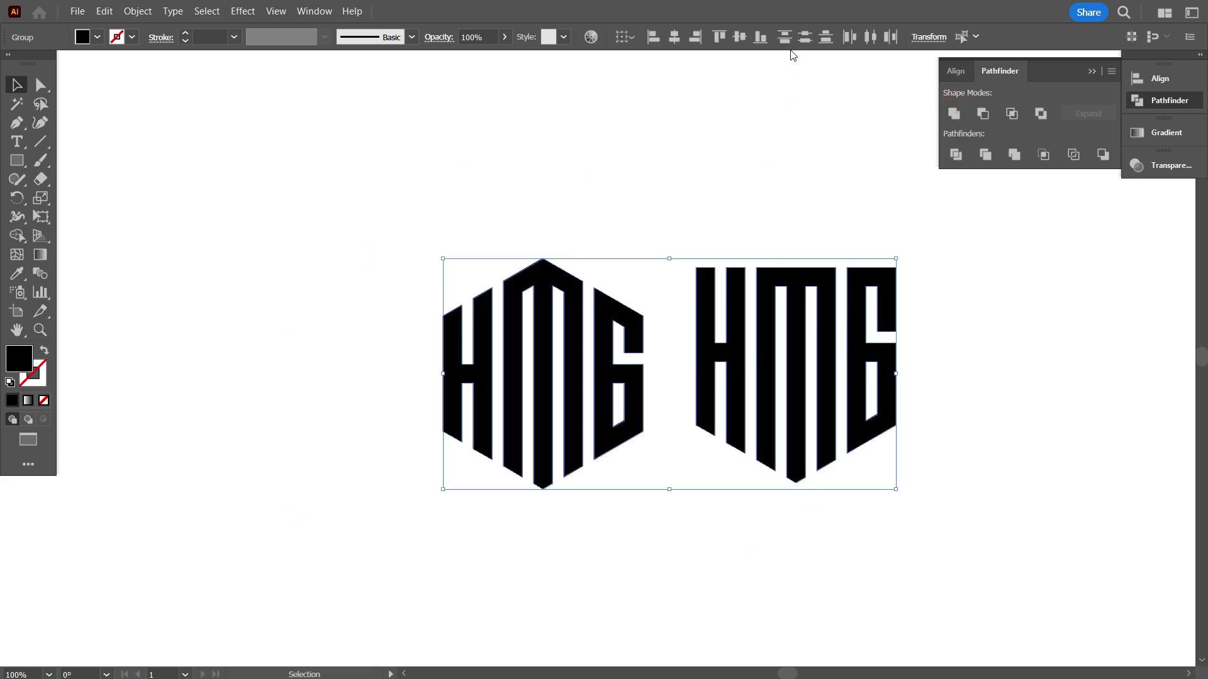
{"action": "left_click", "coordinate": [760, 39]}
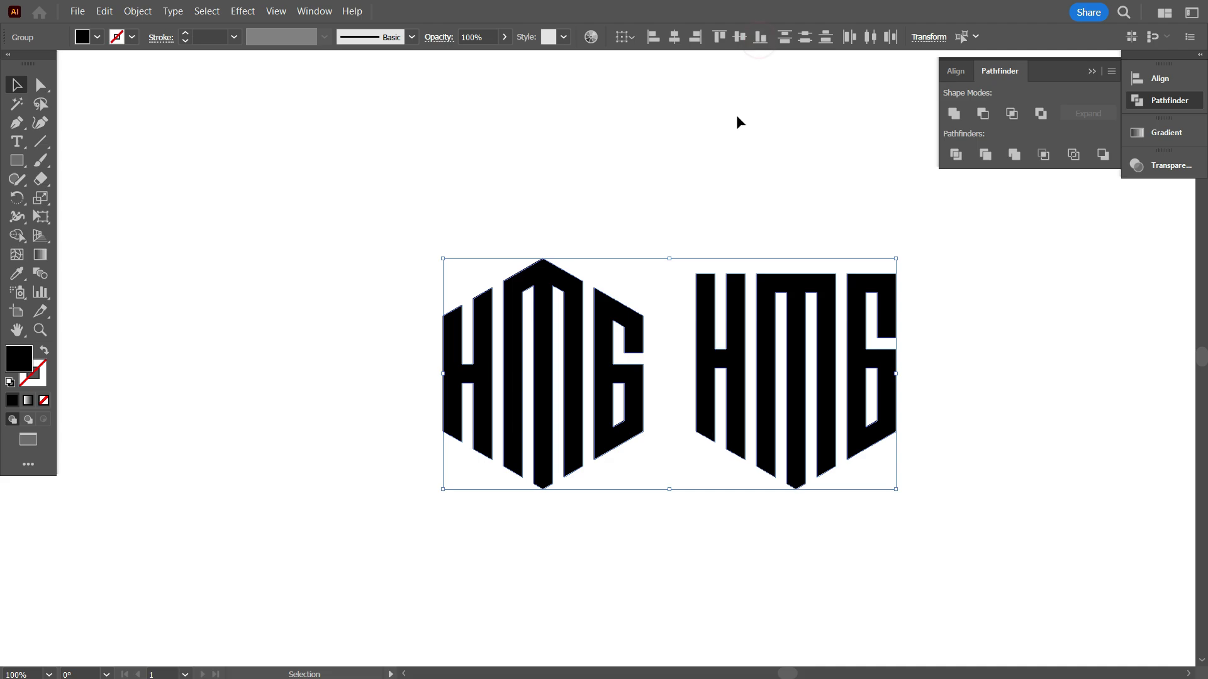
{"action": "left_click", "coordinate": [725, 142]}
Nudge the shield-shaped logo horizontally away from the hexagonal one to widen the space between them
{"action": "scroll", "coordinate": [624, 238], "scroll_direction": "down", "scroll_amount": 1, "text": "alt"}
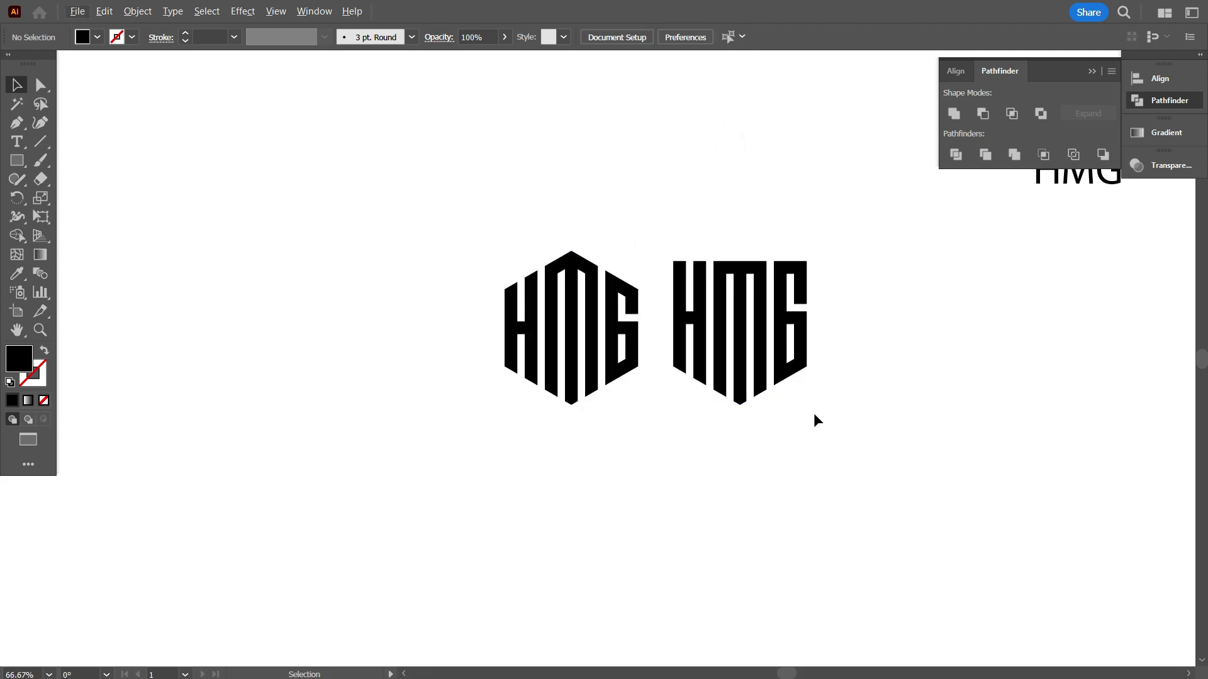
{"action": "scroll", "coordinate": [853, 414], "scroll_direction": "up", "scroll_amount": 1, "text": "alt"}
{"action": "scroll", "coordinate": [852, 417], "scroll_direction": "up", "scroll_amount": 2}
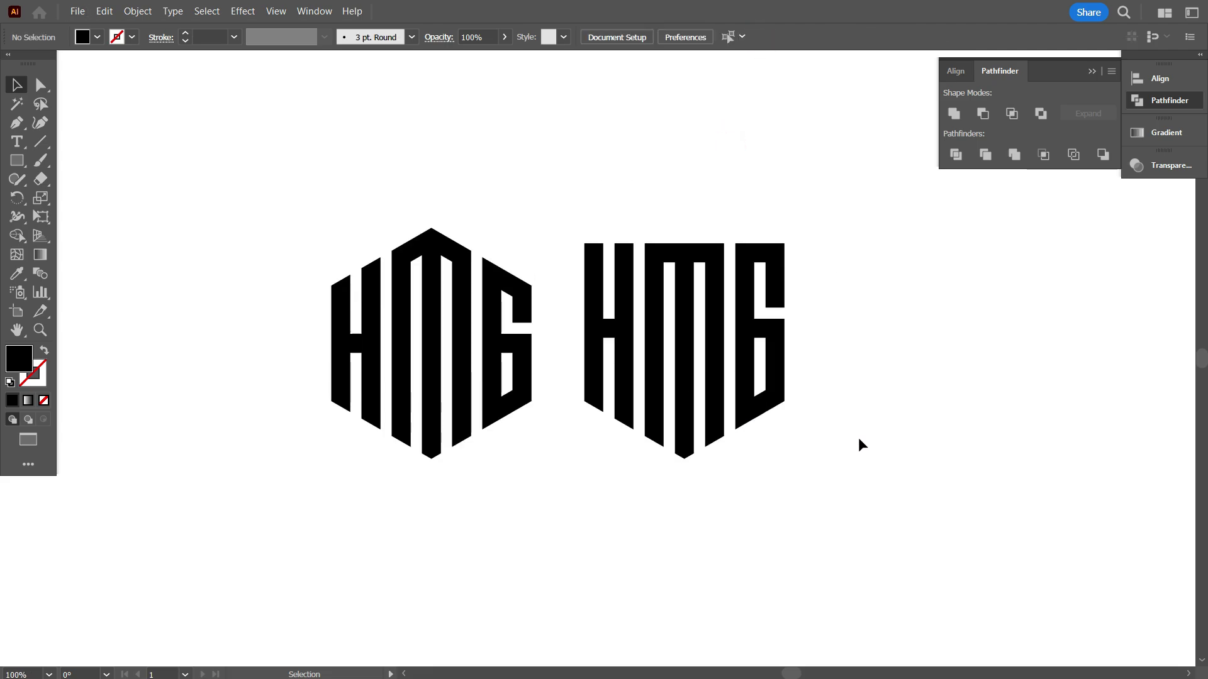
{"action": "left_click", "coordinate": [860, 438]}
{"action": "left_click_drag", "start_coordinate": [601, 193], "coordinate": [809, 470]}
{"action": "key", "text": "Right"}
{"action": "key", "text": "Right"}
{"action": "key", "text": "Right"}
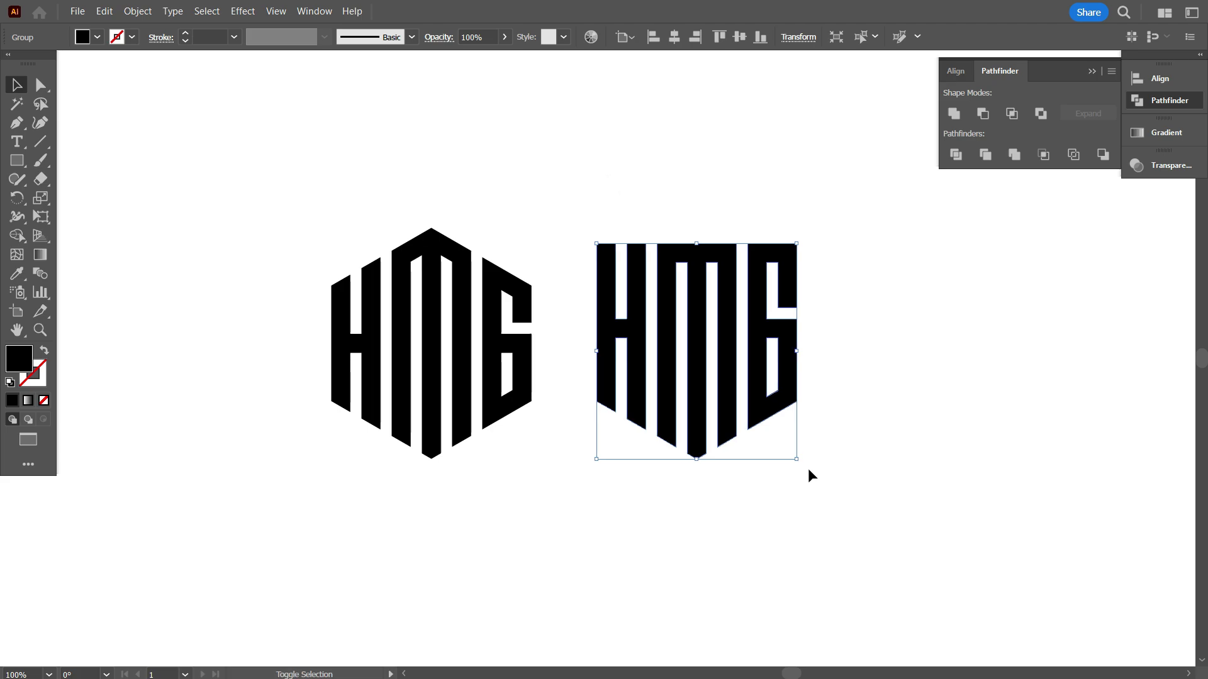
{"action": "left_click", "coordinate": [868, 552]}
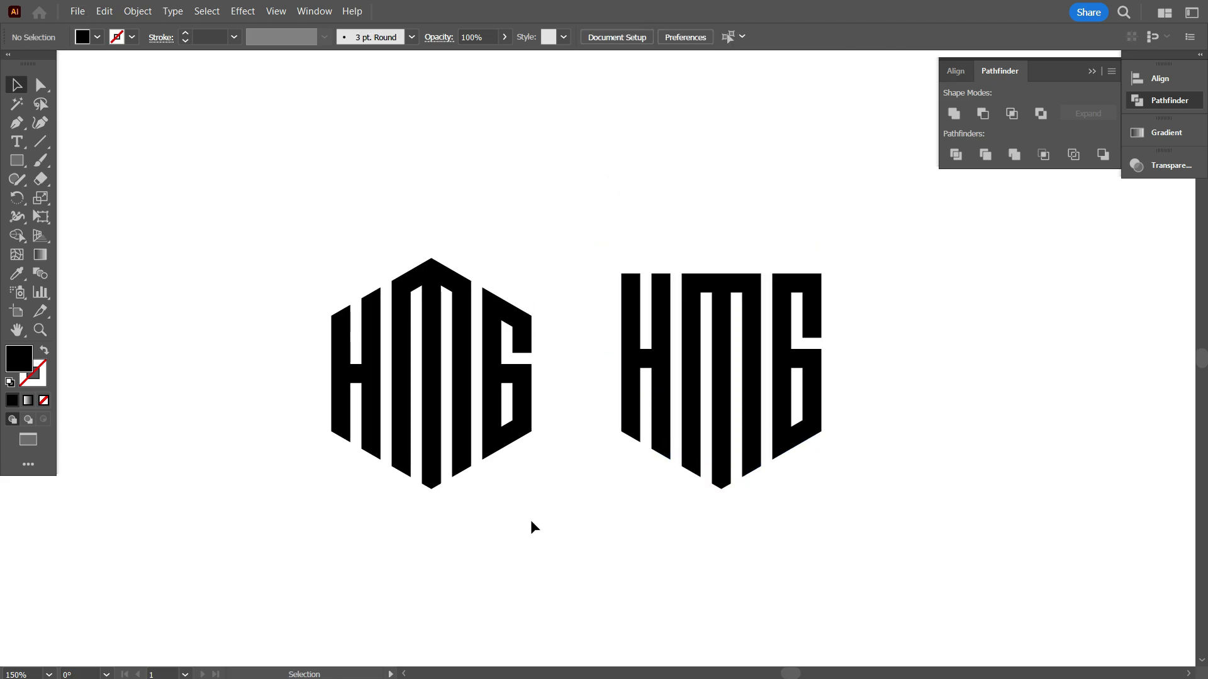
Collapse the Pathfinder options to leave the two finished logos unobstructed
{"action": "scroll", "coordinate": [530, 520], "scroll_direction": "up", "scroll_amount": 1}
{"action": "scroll", "coordinate": [533, 519], "scroll_direction": "down", "scroll_amount": 1}
{"action": "scroll", "coordinate": [546, 504], "scroll_direction": "up", "scroll_amount": 2}
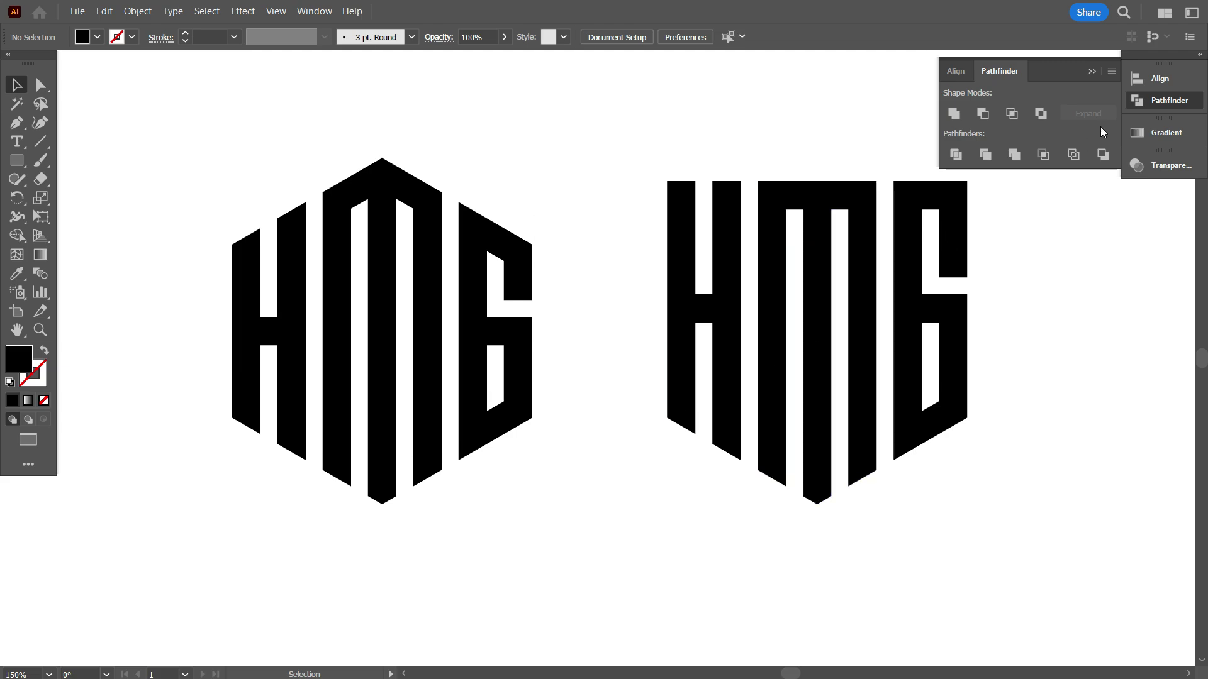
{"action": "left_click", "coordinate": [1084, 71]}
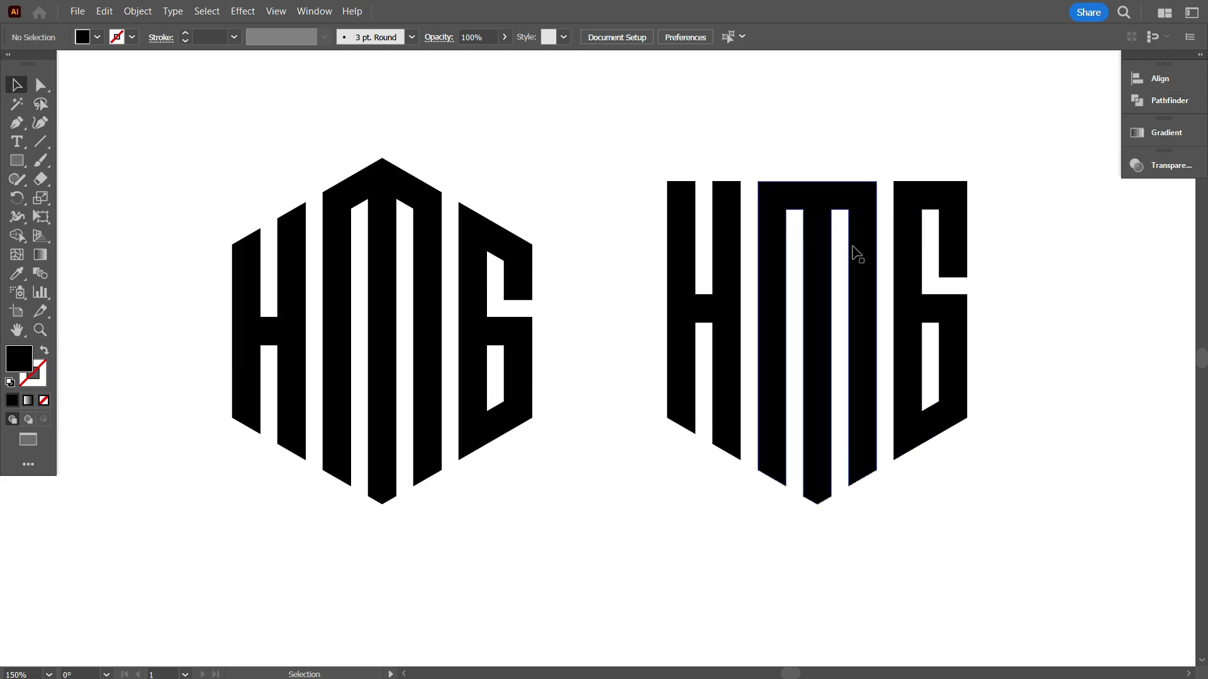
{"action": "scroll", "coordinate": [852, 251], "scroll_direction": "down", "scroll_amount": 1}
{"action": "left_click_drag", "start_coordinate": [991, 385], "coordinate": [910, 407]}
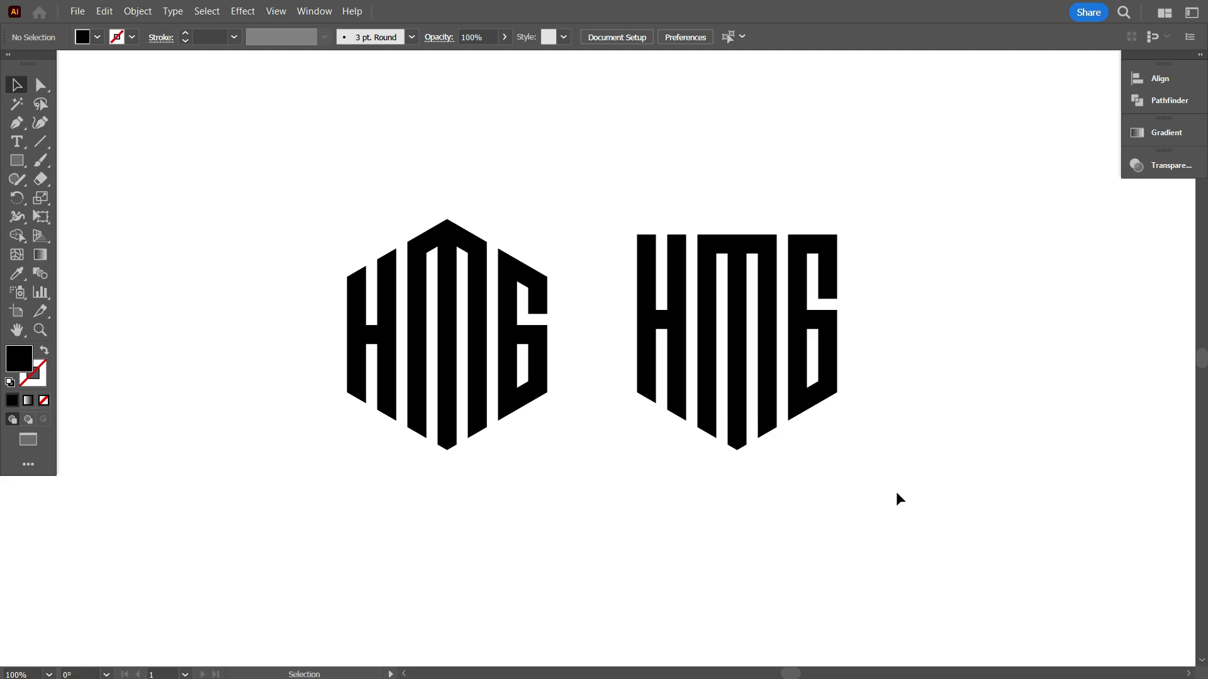